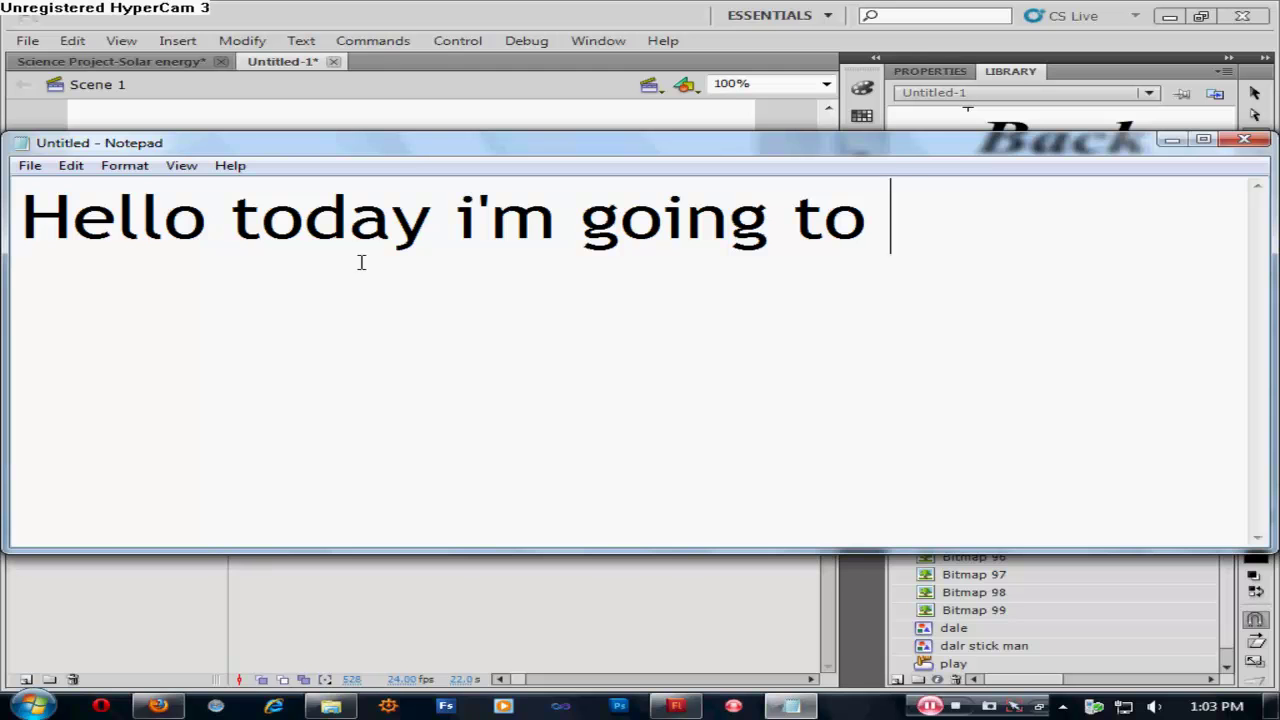
# Step: Continue the opening sentence after "Hello today i'm going to" with "show you howto create a play button"
pyautogui.write('shoow')
pyautogui.press('BackSpace')
pyautogui.press('BackSpace')
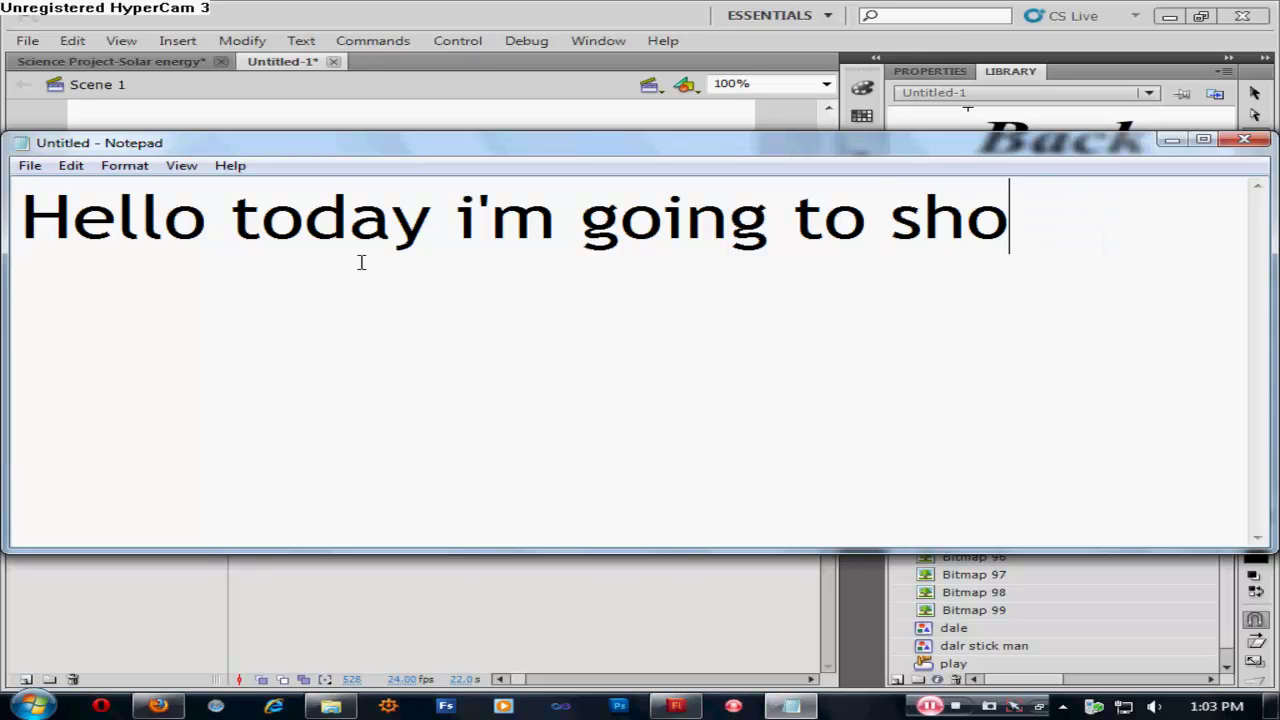
pyautogui.write('w you h')
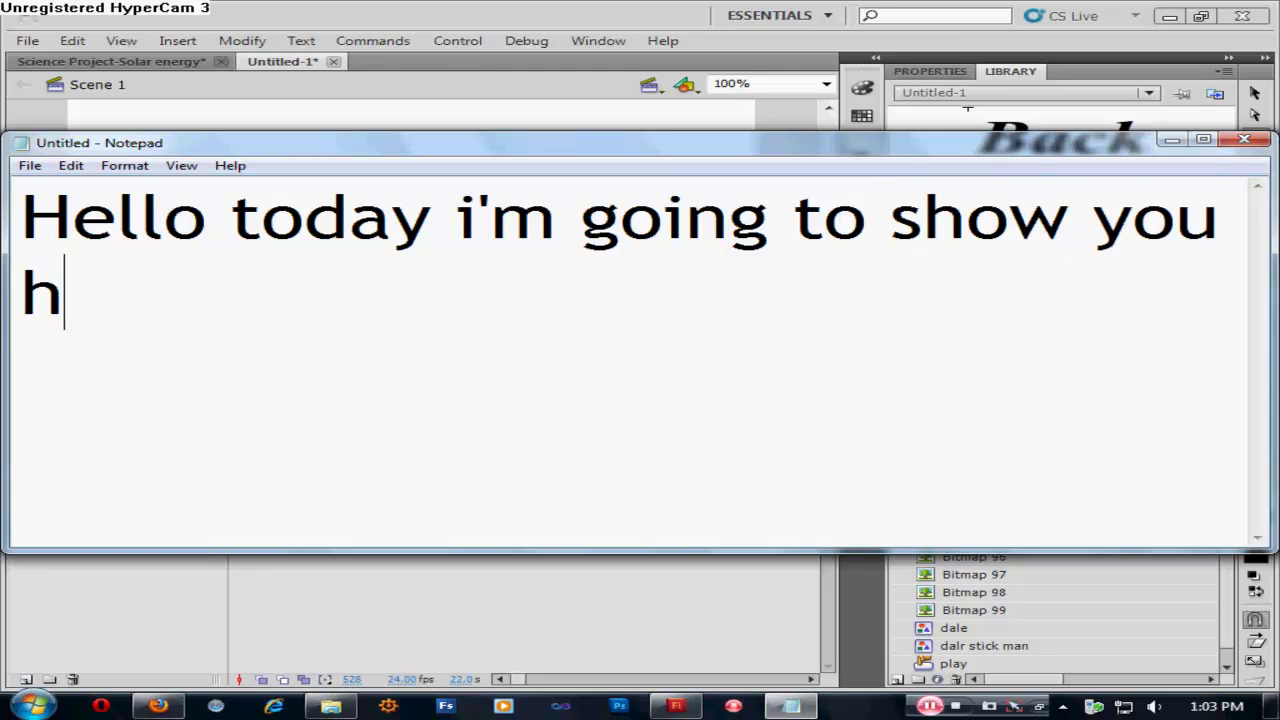
pyautogui.write('owto')
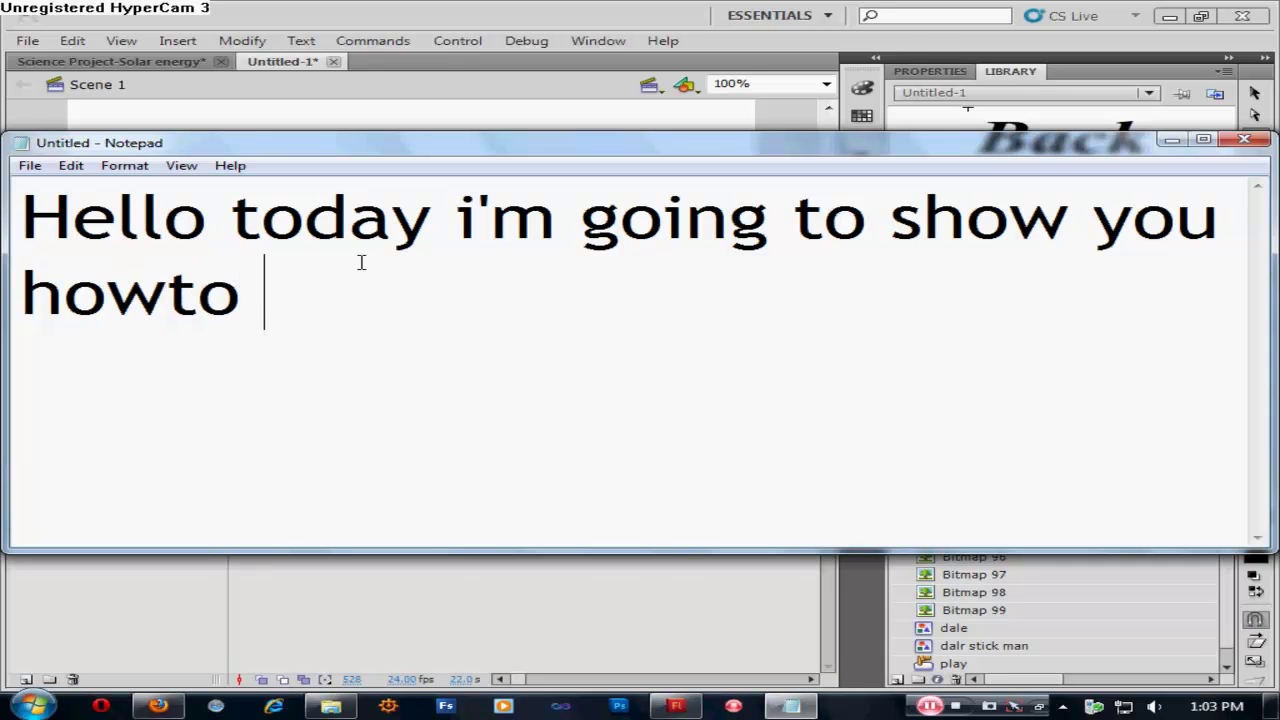
pyautogui.write(' create ')
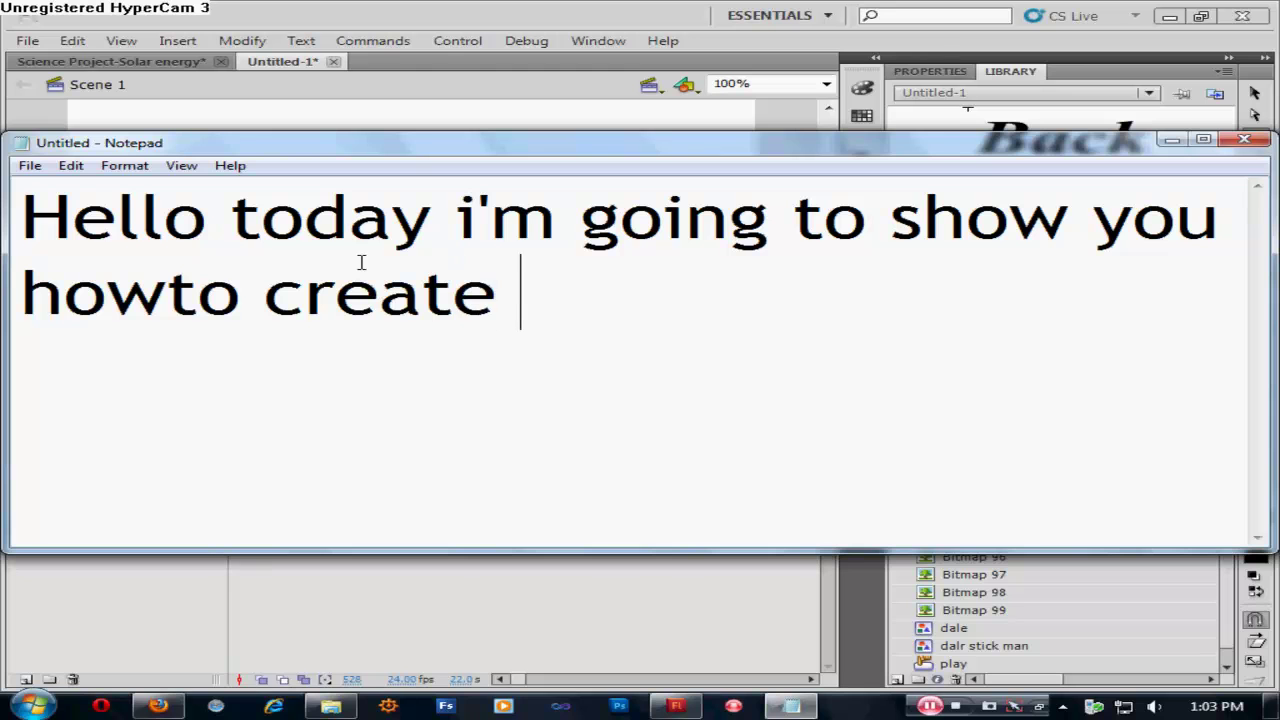
pyautogui.write('a play ')
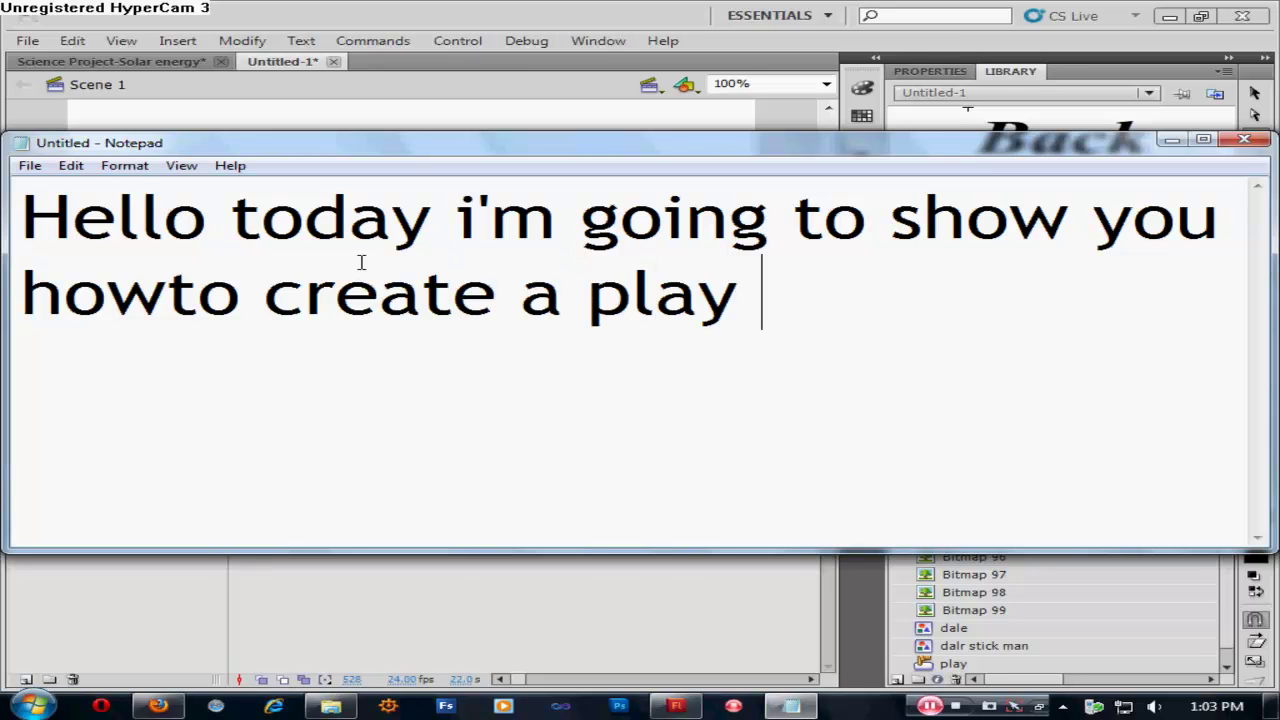
pyautogui.write('butt')
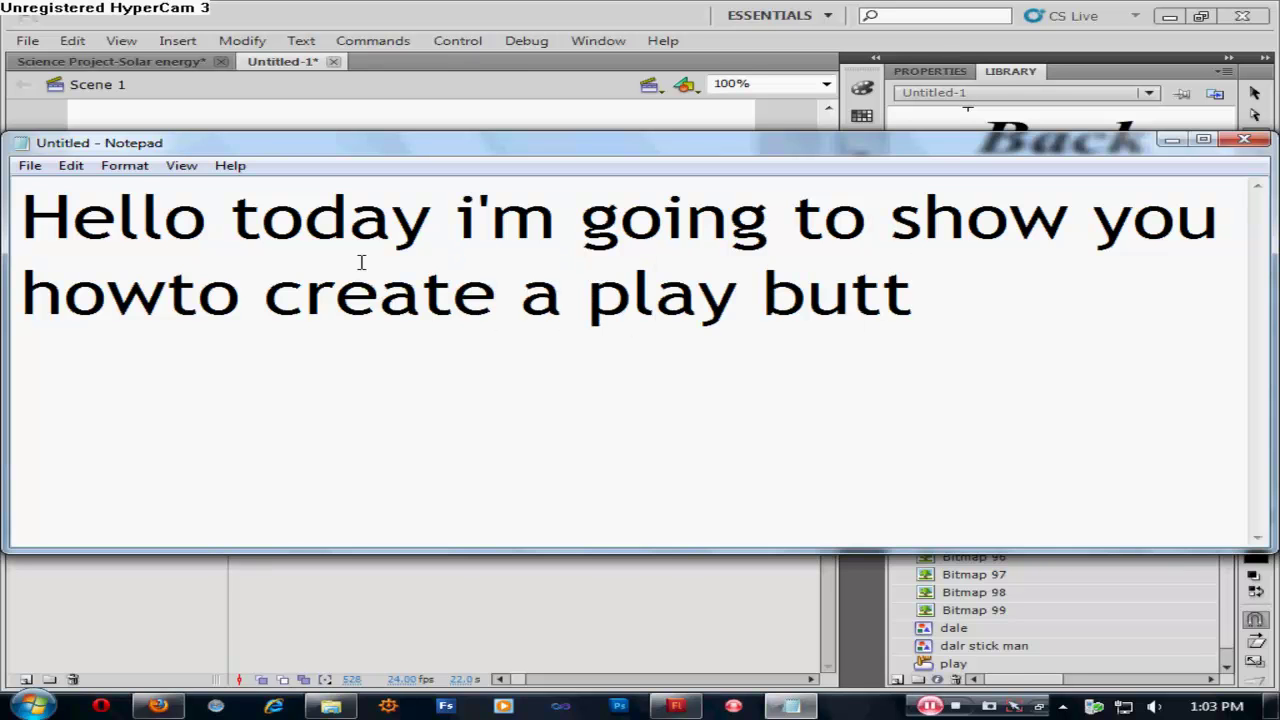
pyautogui.write('on')
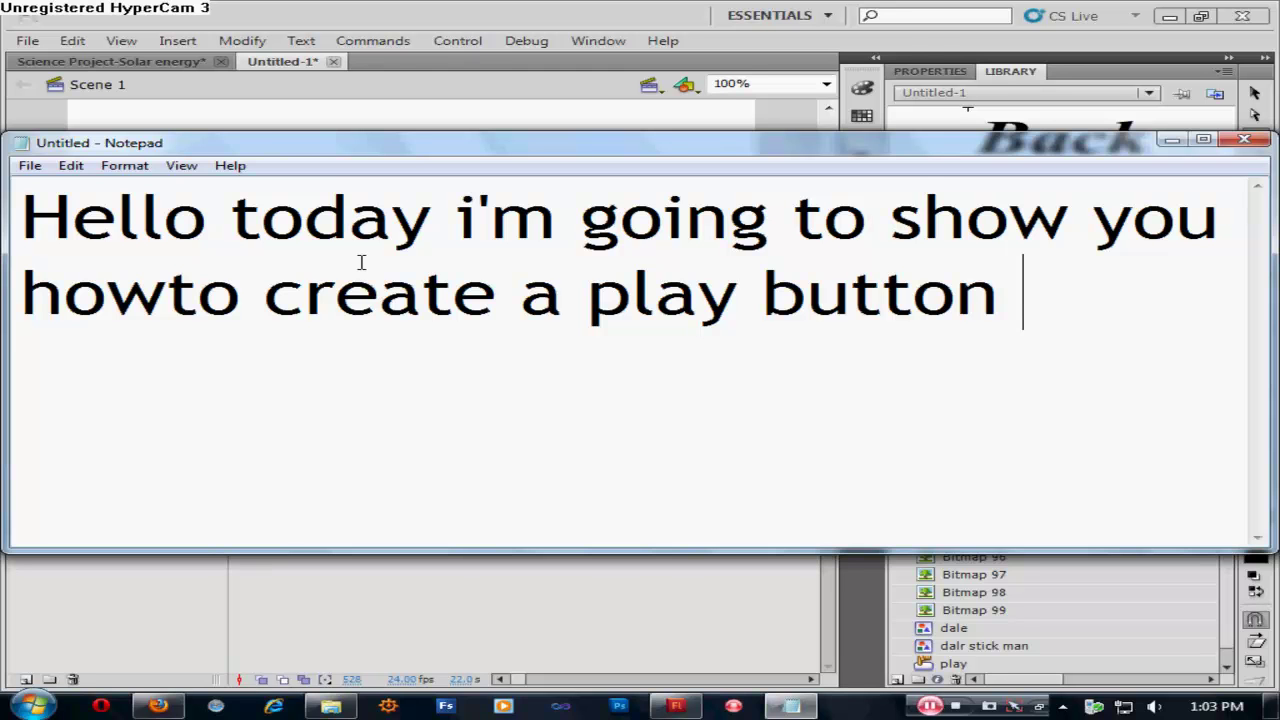
# Step: Extend the introduction sentence with ", replay buttonand a back button in adobe flash pro cs 5"
pyautogui.write(', replay')
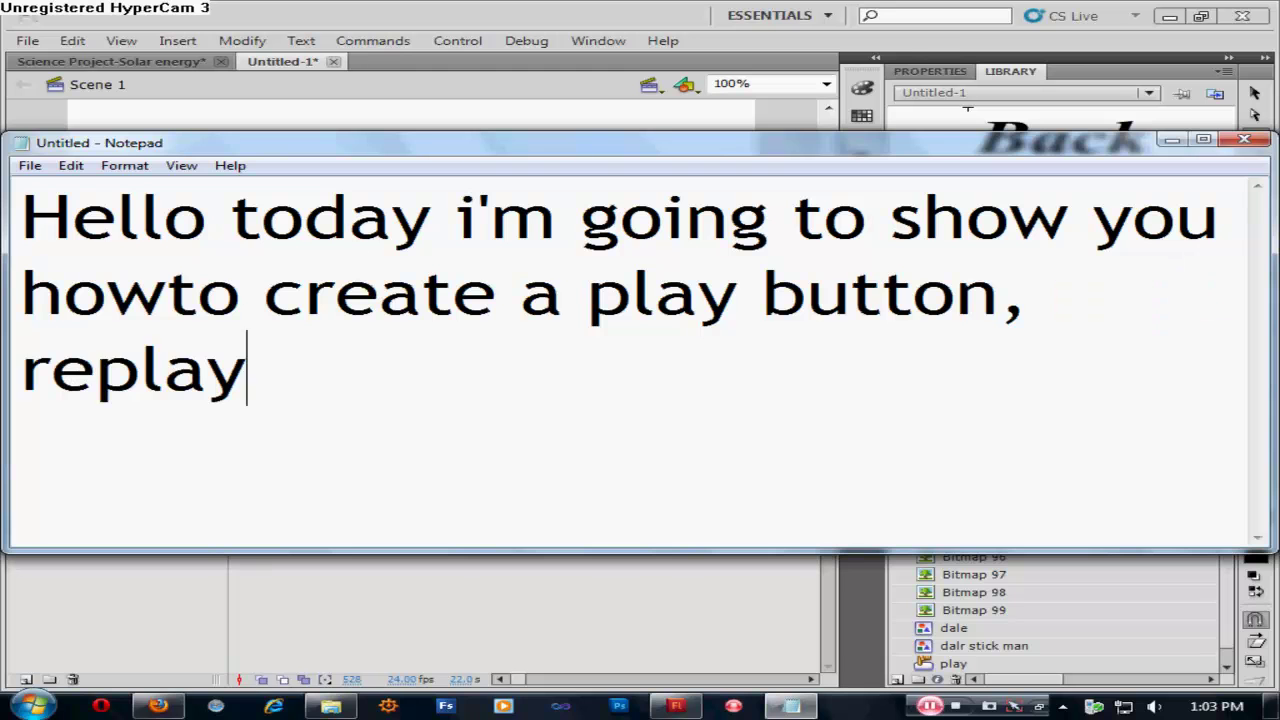
pyautogui.write(' butto')
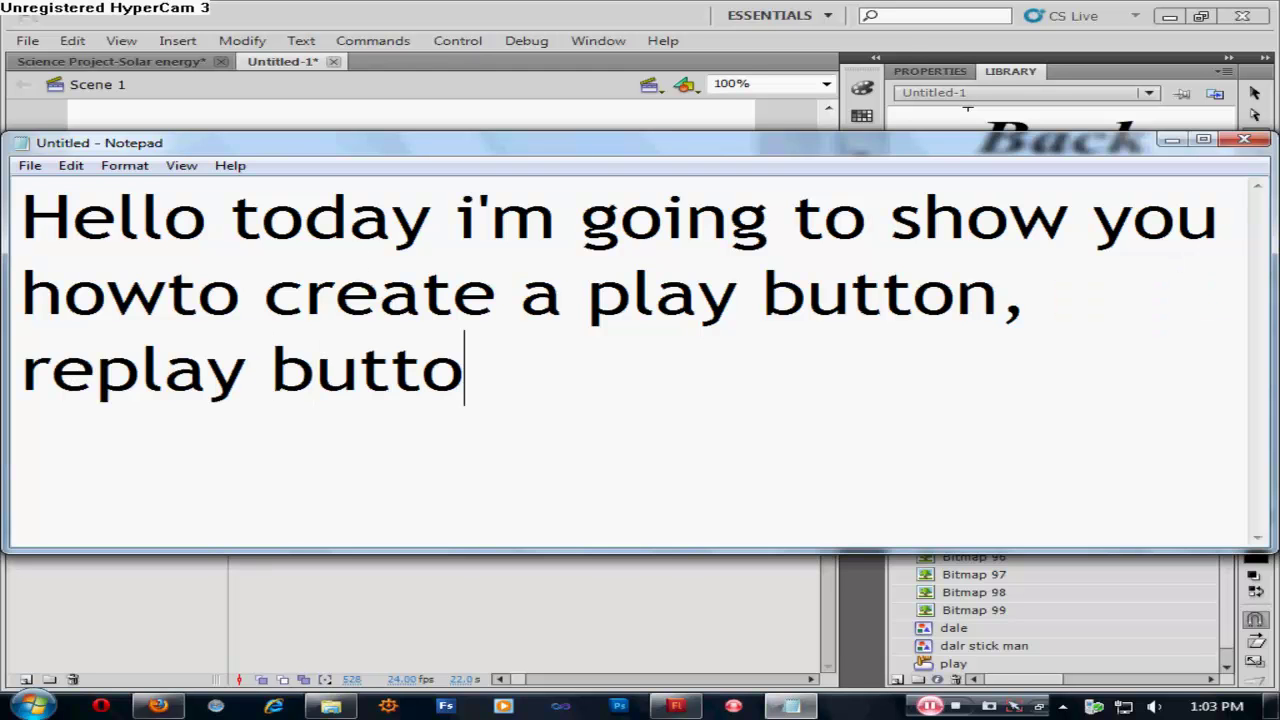
pyautogui.write('nand ')
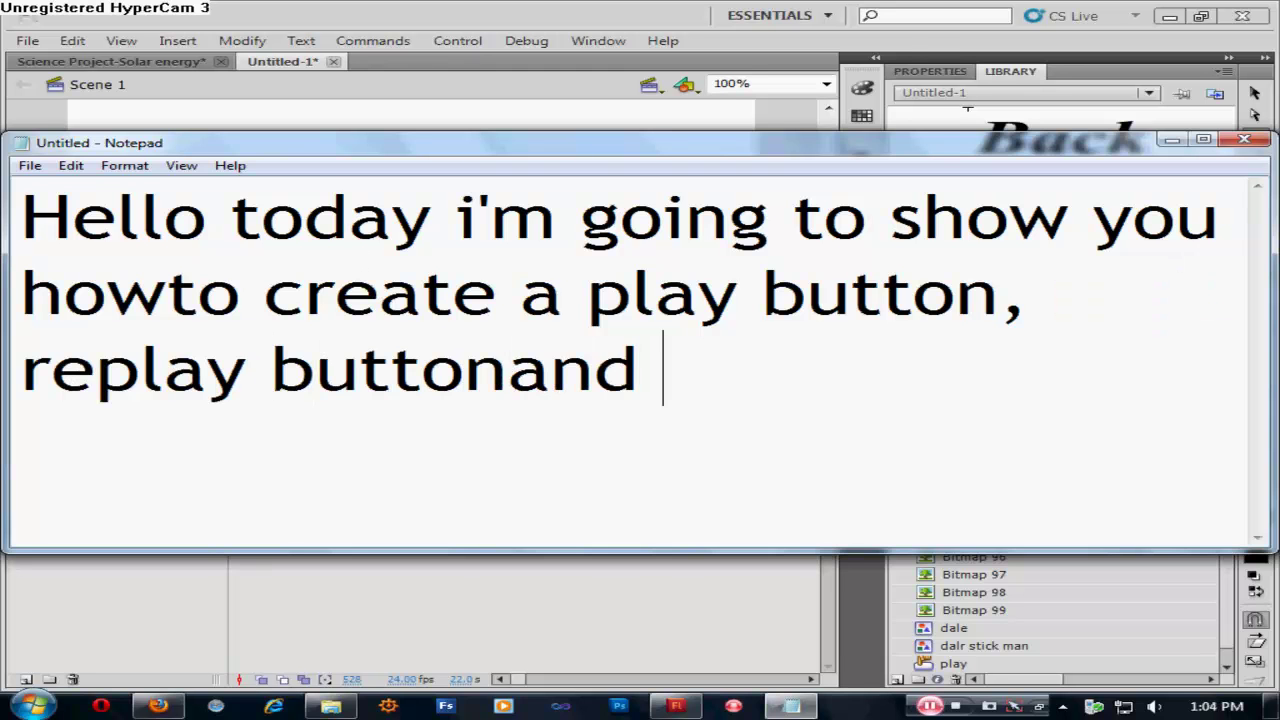
pyautogui.write('a sto')
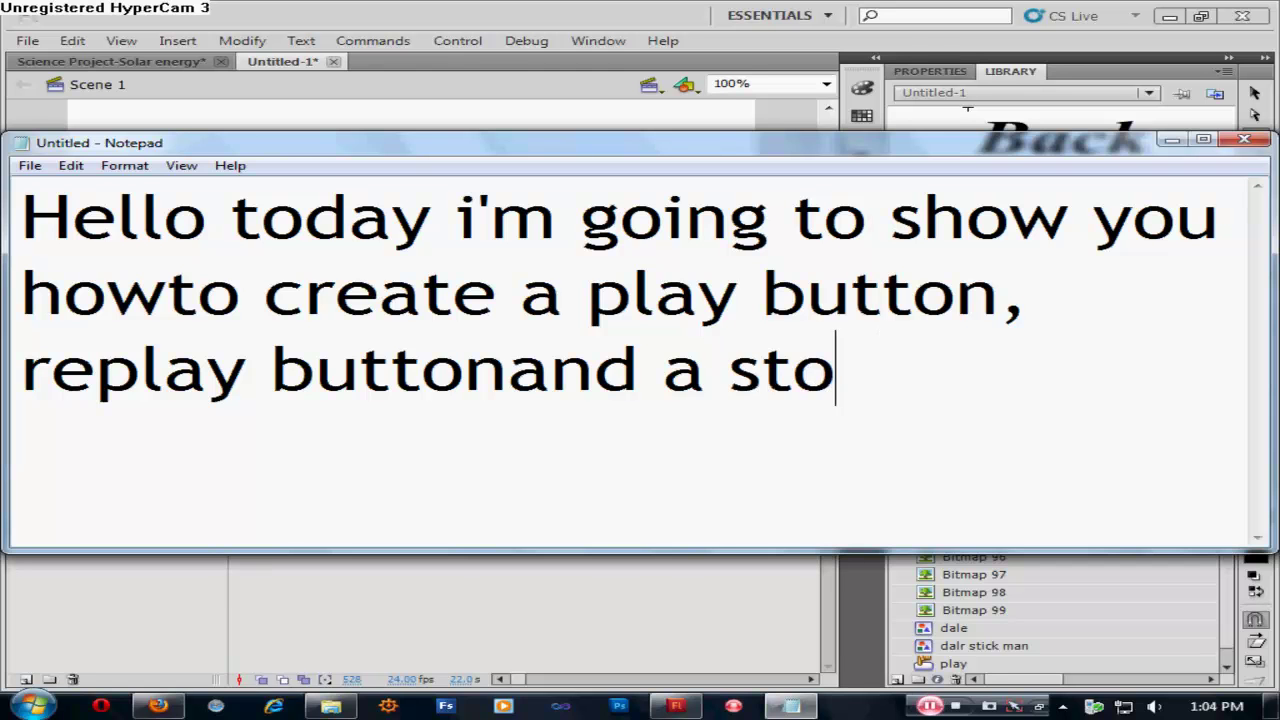
pyautogui.press('BackSpace')
pyautogui.press('BackSpace')
pyautogui.press('BackSpace')
pyautogui.write('bac')
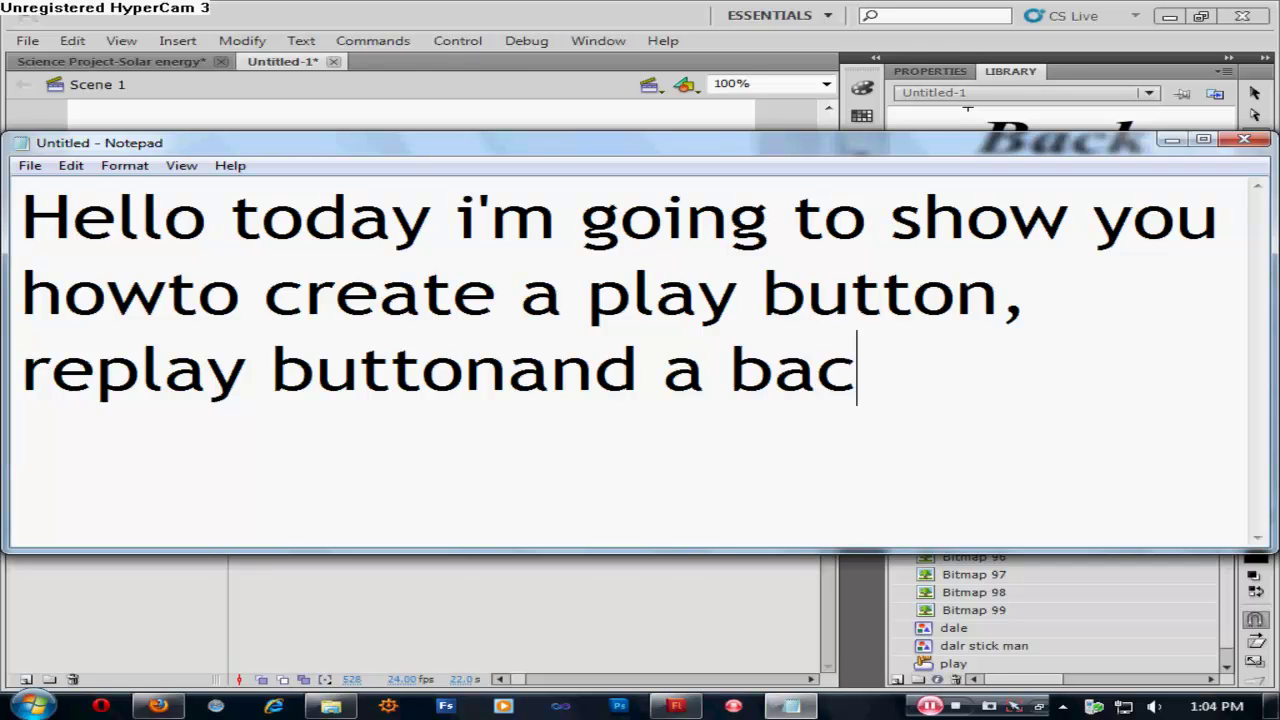
pyautogui.write('k button')
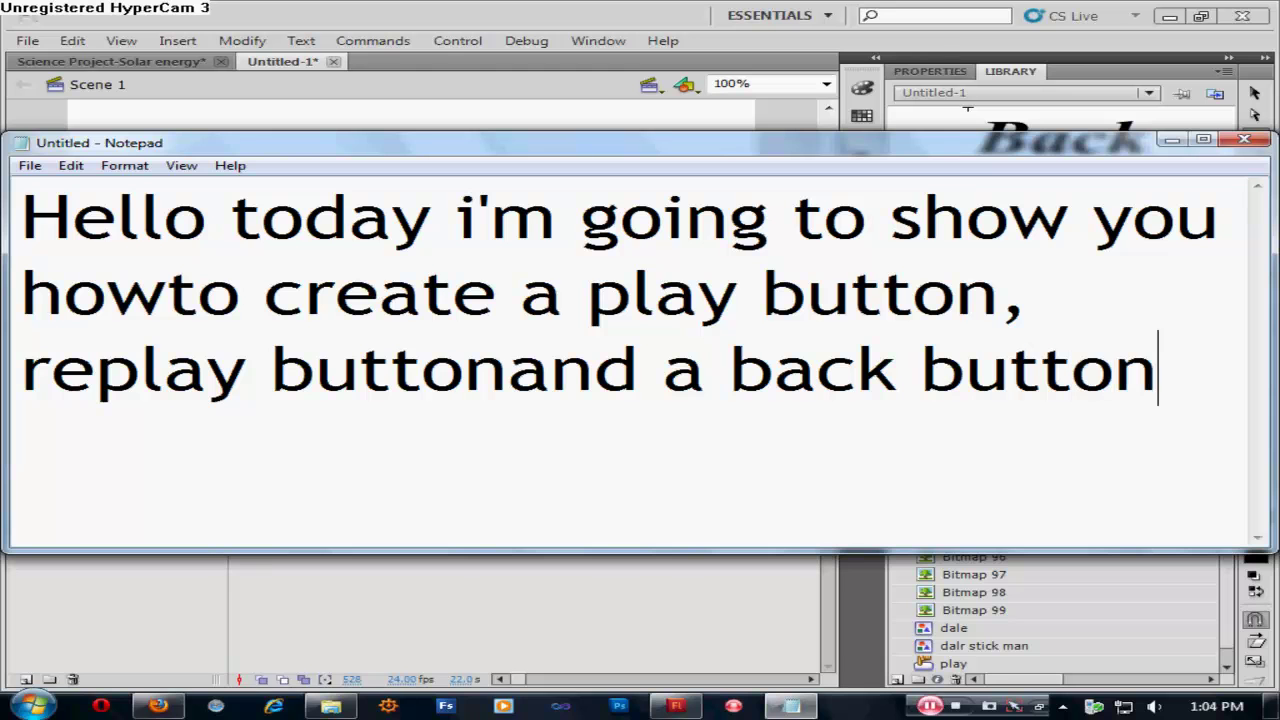
pyautogui.write(' in ado')
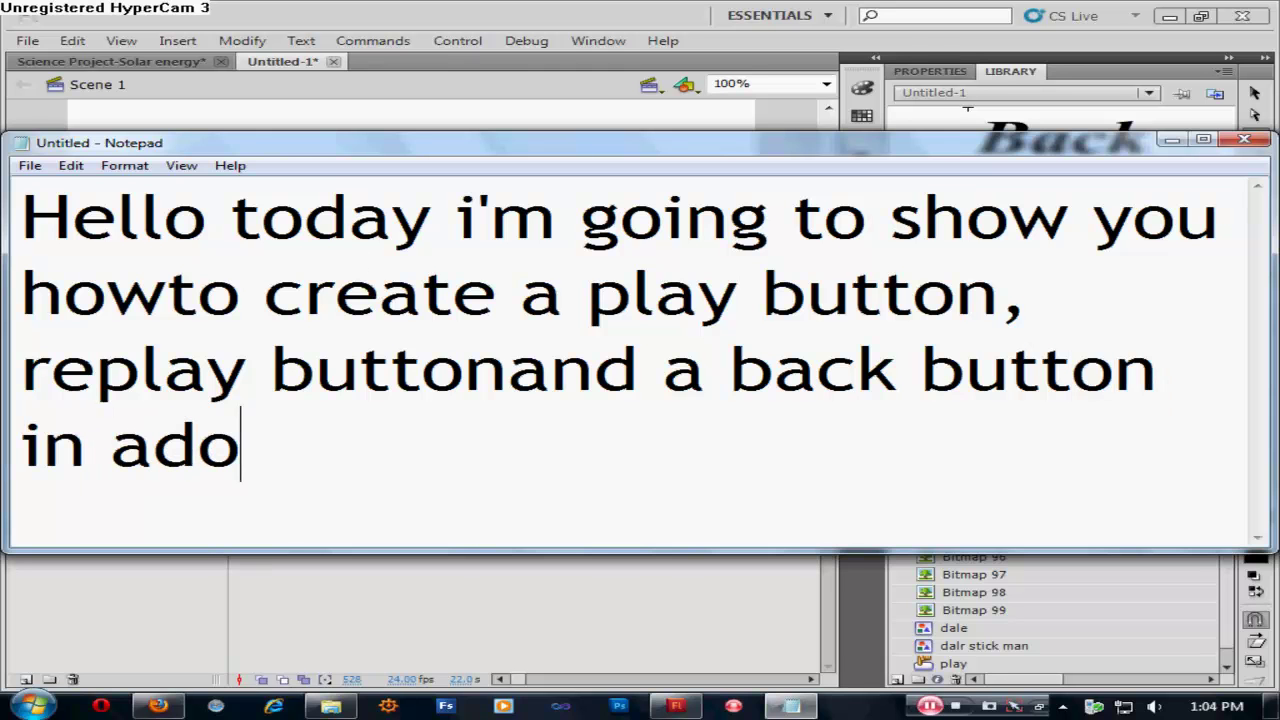
pyautogui.write('be flash')
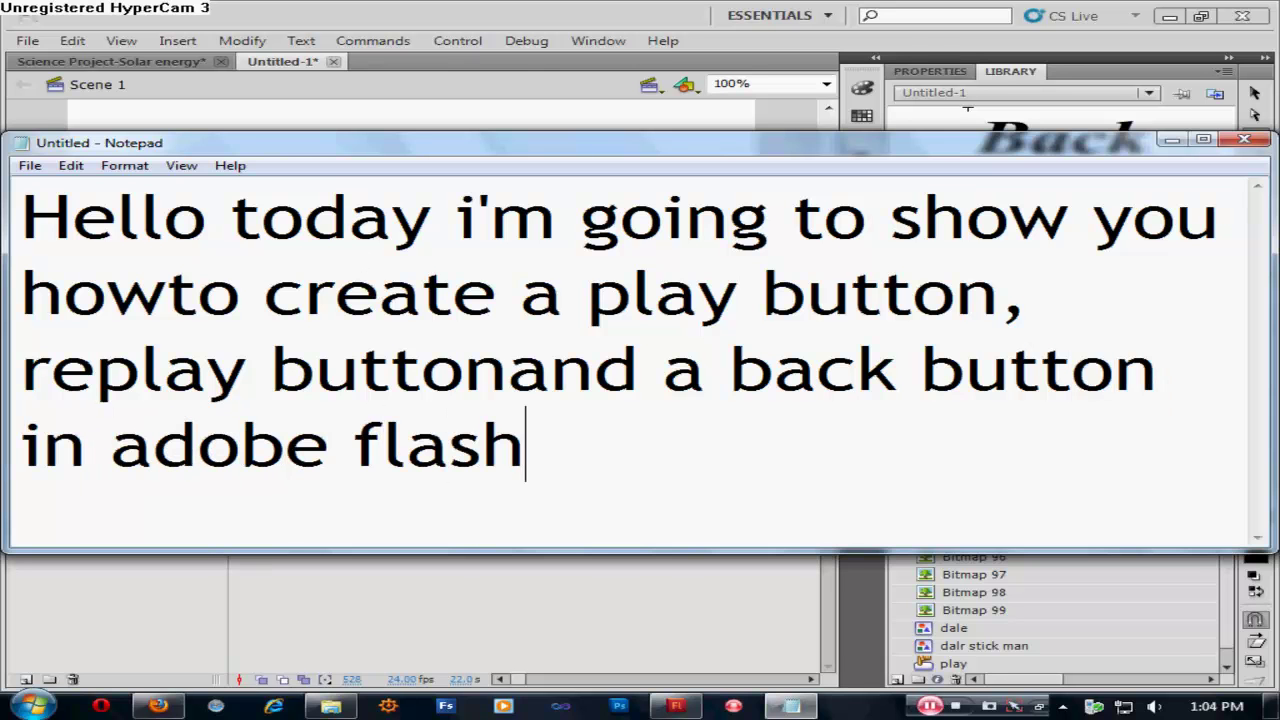
pyautogui.write(' pro cs ')
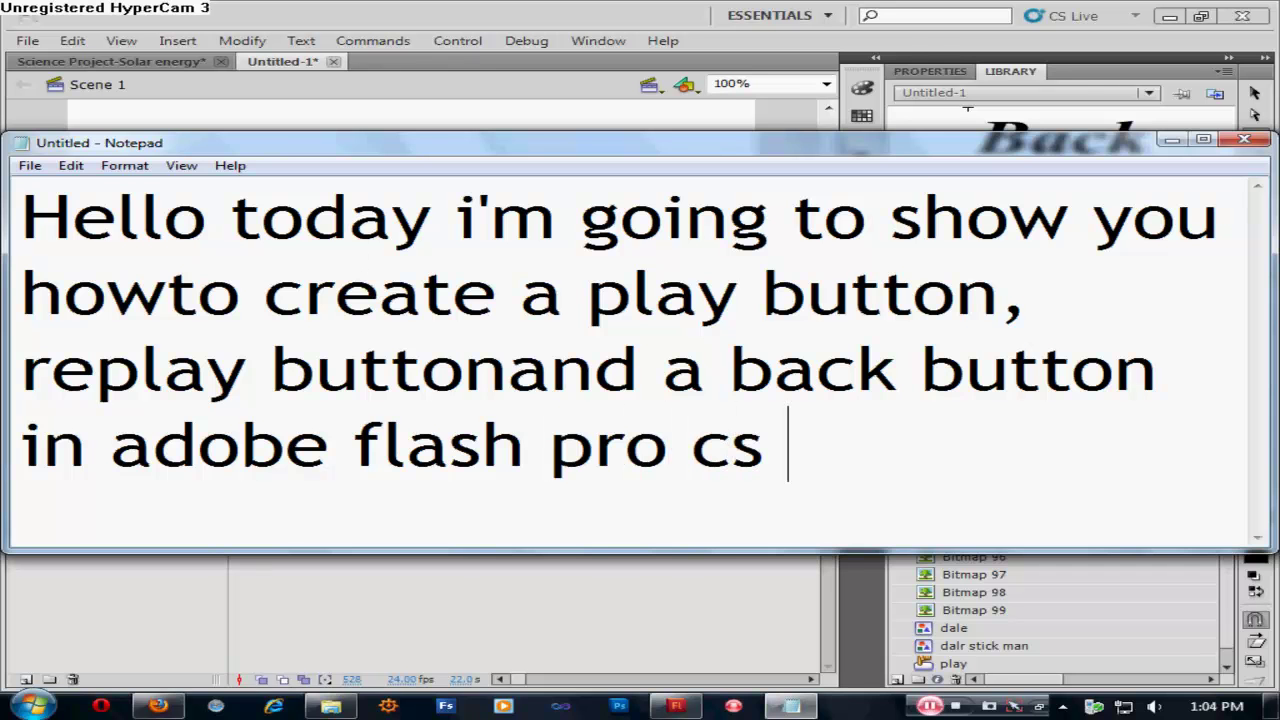
pyautogui.write('5')
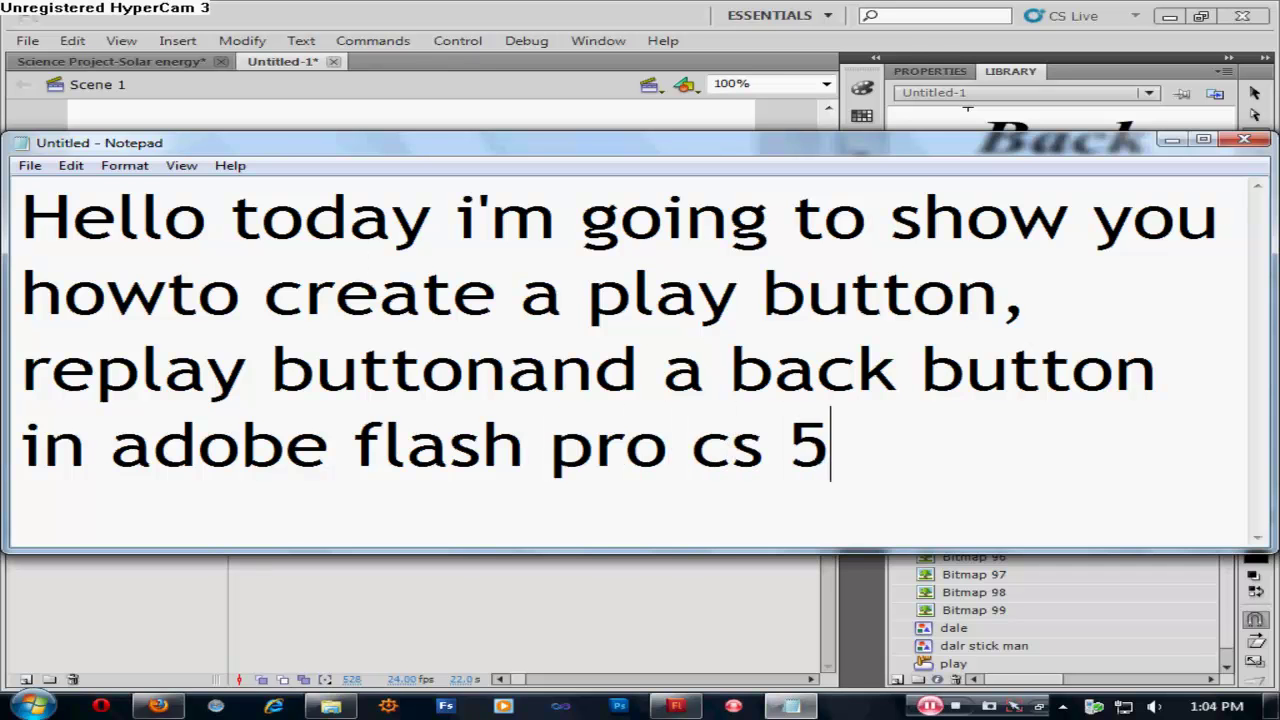
# Step: Leave two blank lines below the introduction and begin a new paragraph with "first of all open flash pro cs5 and"
pyautogui.press('Return')
pyautogui.press('Return')
pyautogui.press('Return')
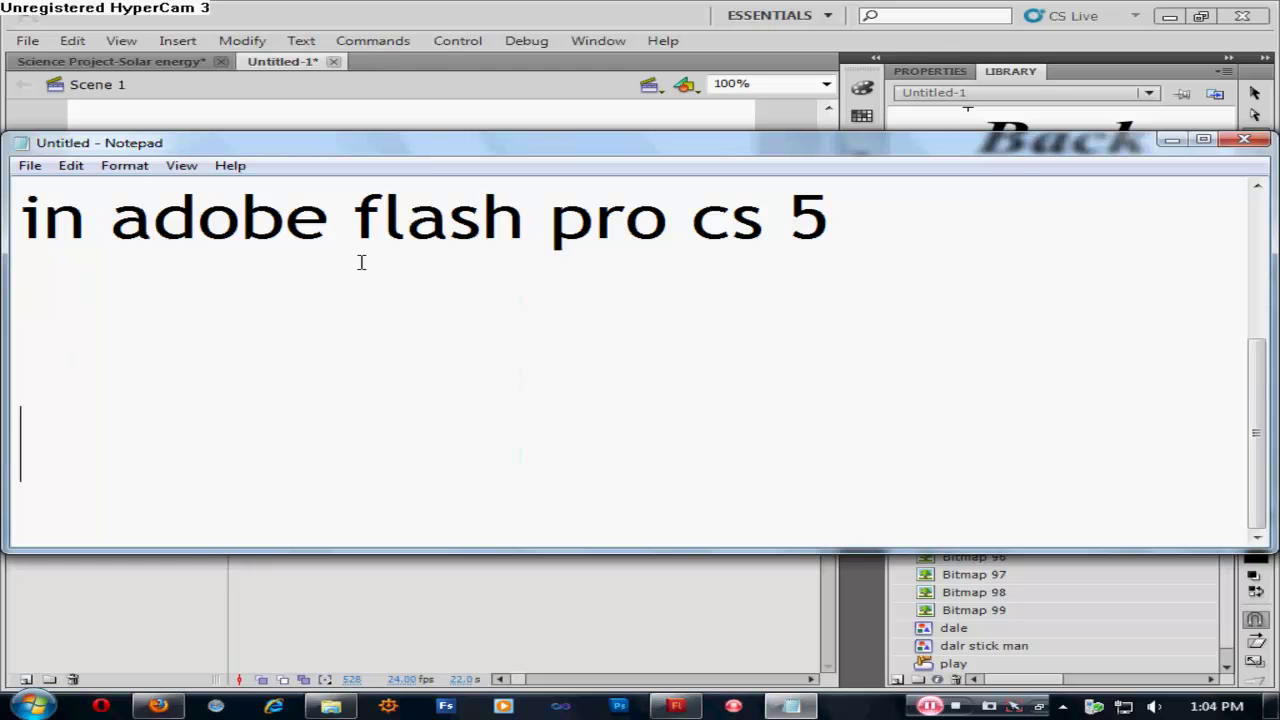
pyautogui.write('first of')
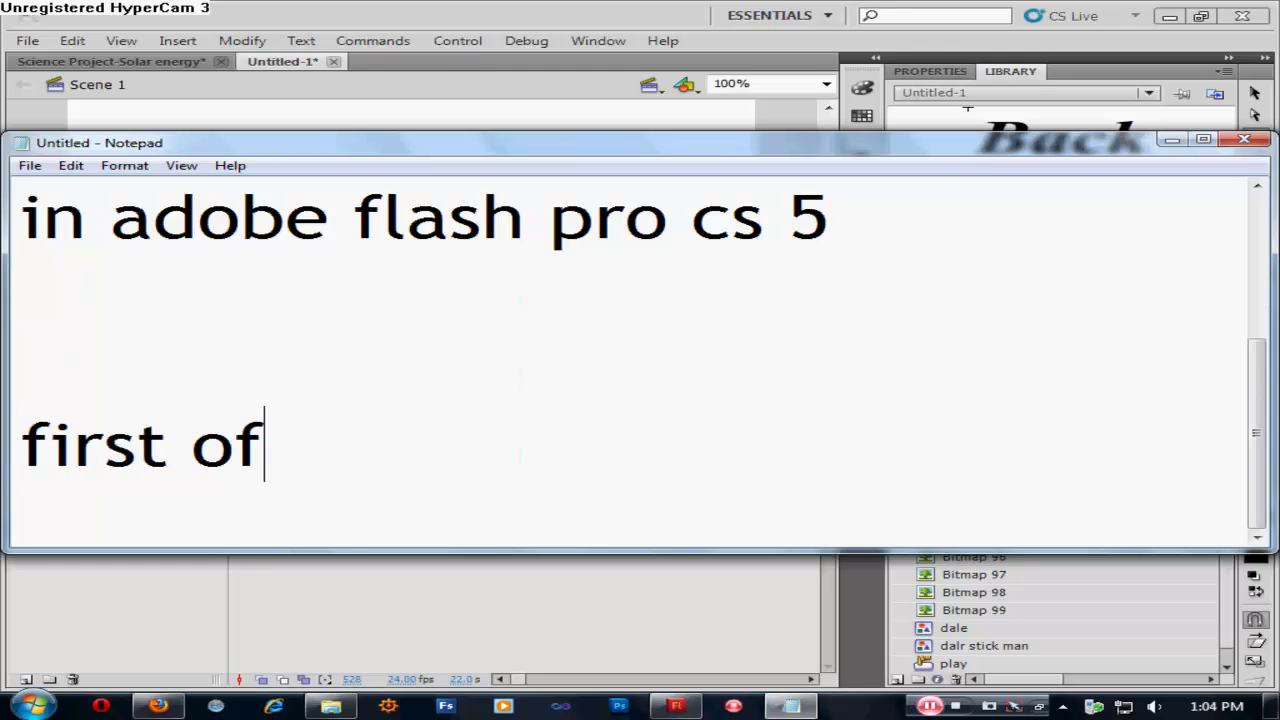
pyautogui.write(' all ')
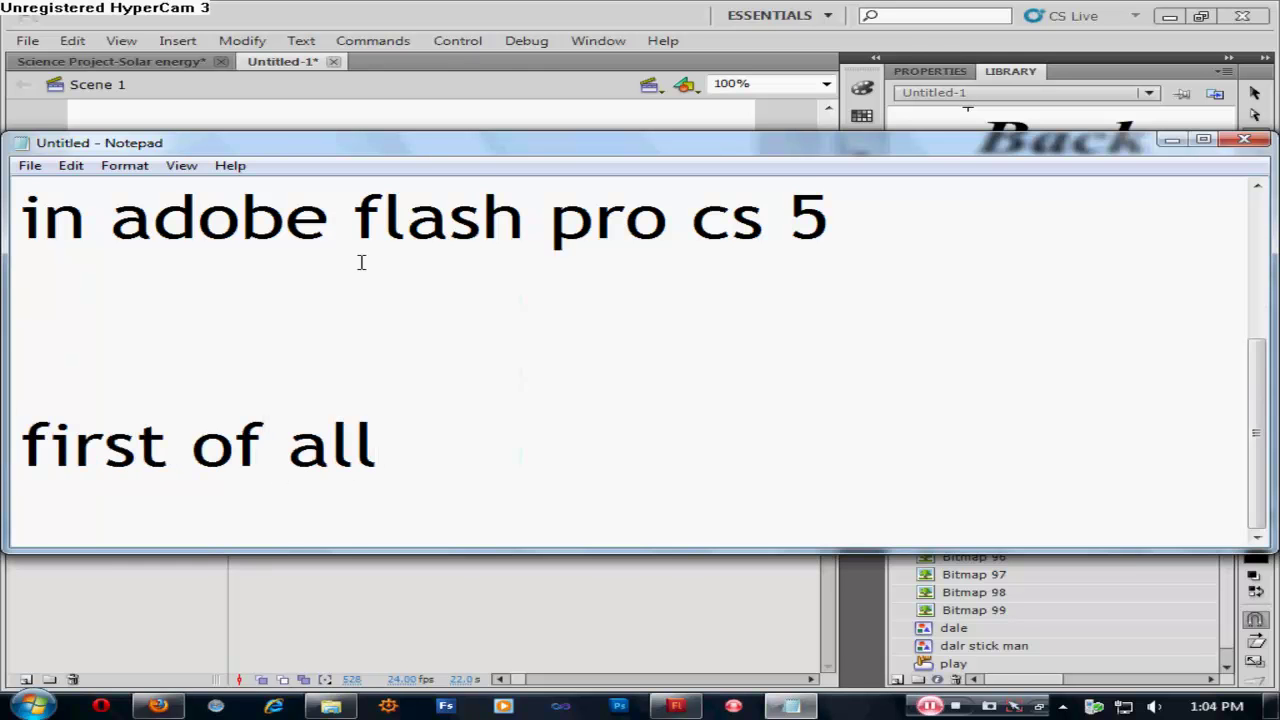
pyautogui.write('open')
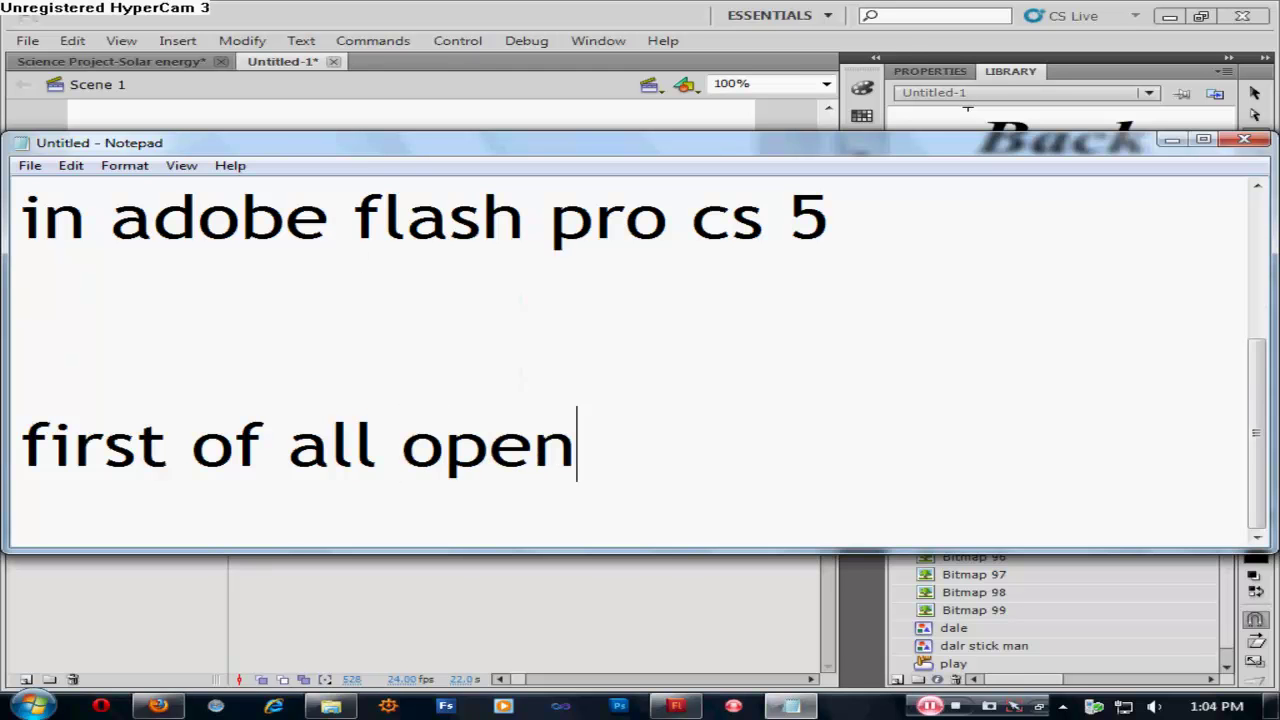
pyautogui.write(' flash ')
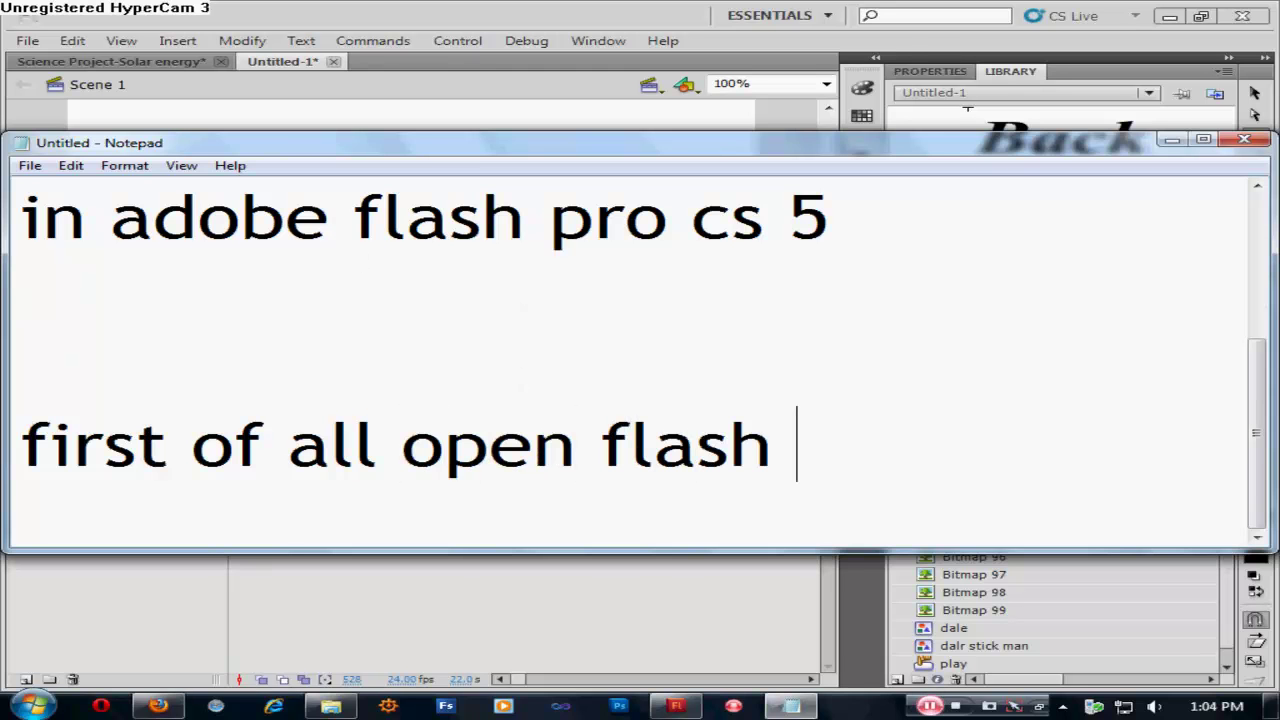
pyautogui.write('pro')
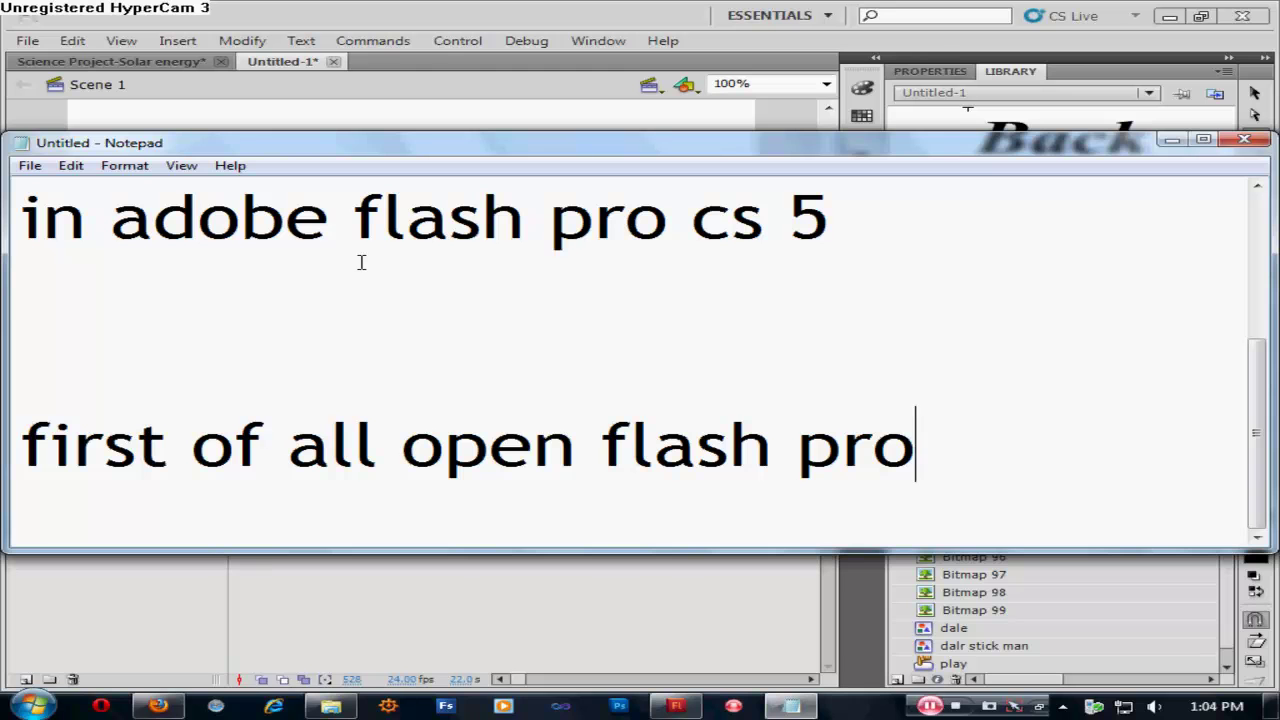
pyautogui.write('cs5')
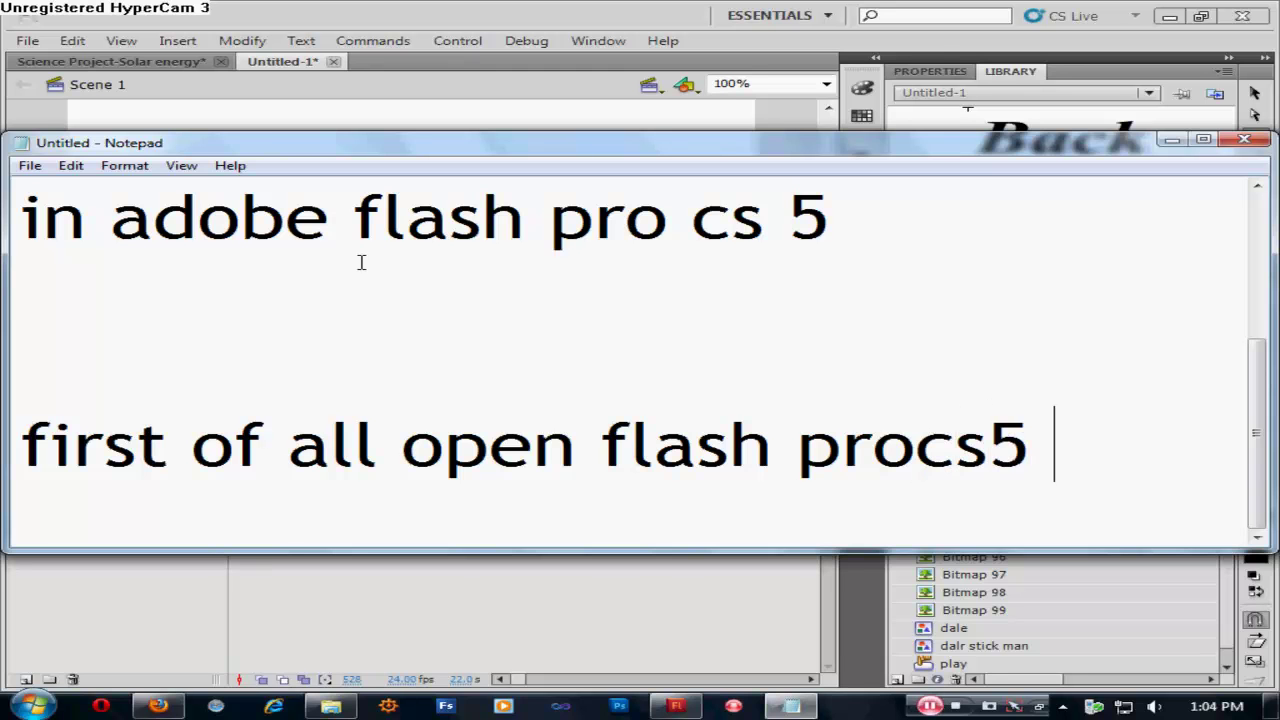
pyautogui.press('BackSpace')
pyautogui.press('BackSpace')
pyautogui.press('BackSpace')
pyautogui.press('BackSpace')
pyautogui.write('c')
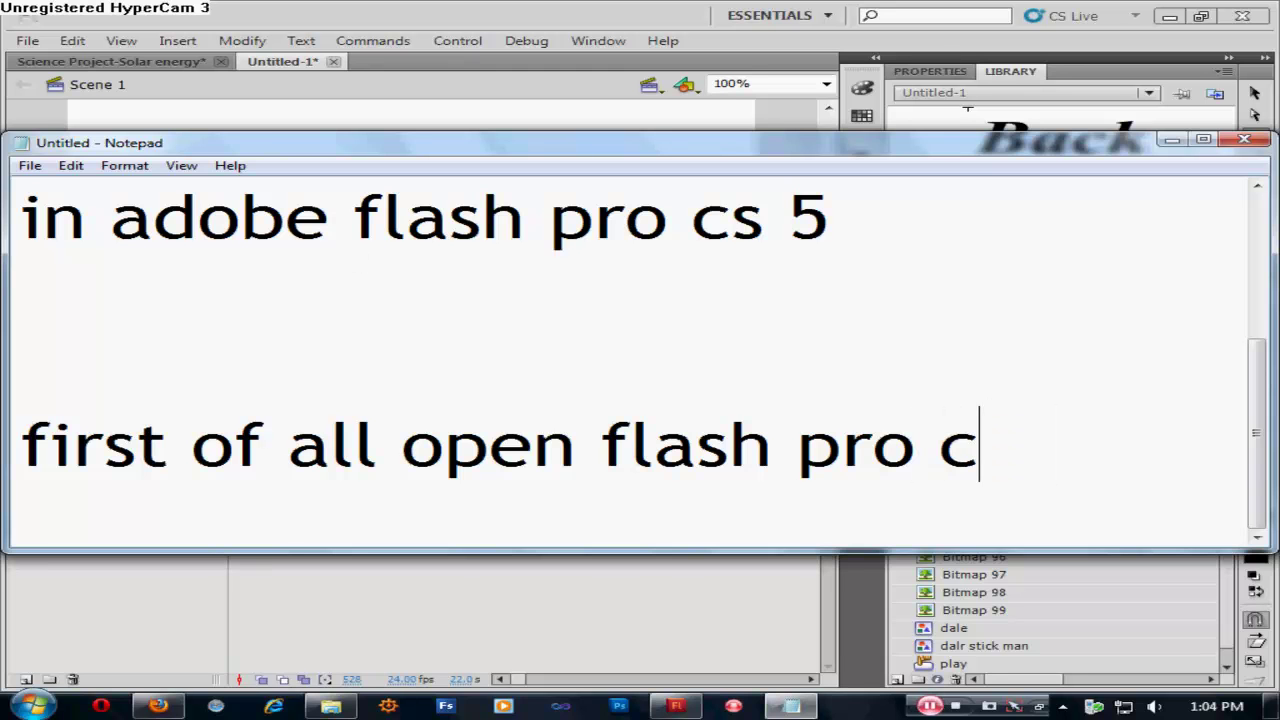
pyautogui.write('s5 and ')
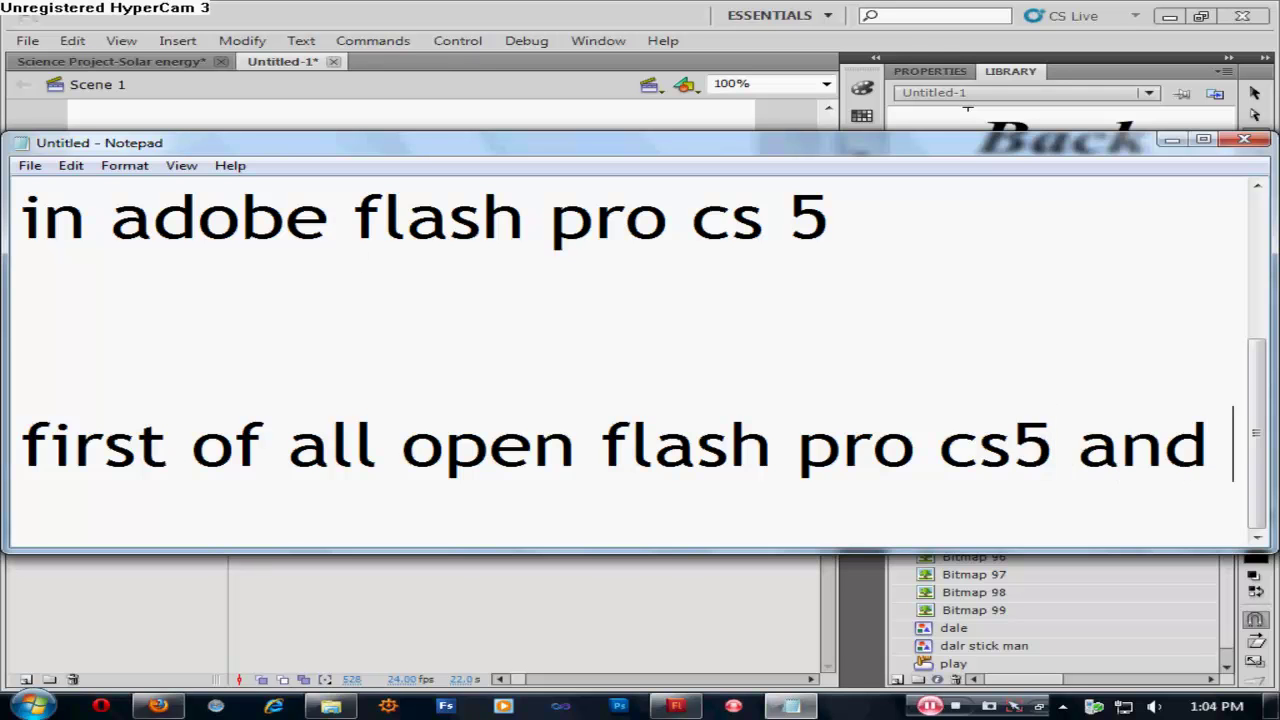
# Step: Complete the first instruction in the note with the words "chose action script 2.0"
pyautogui.write('chose action')
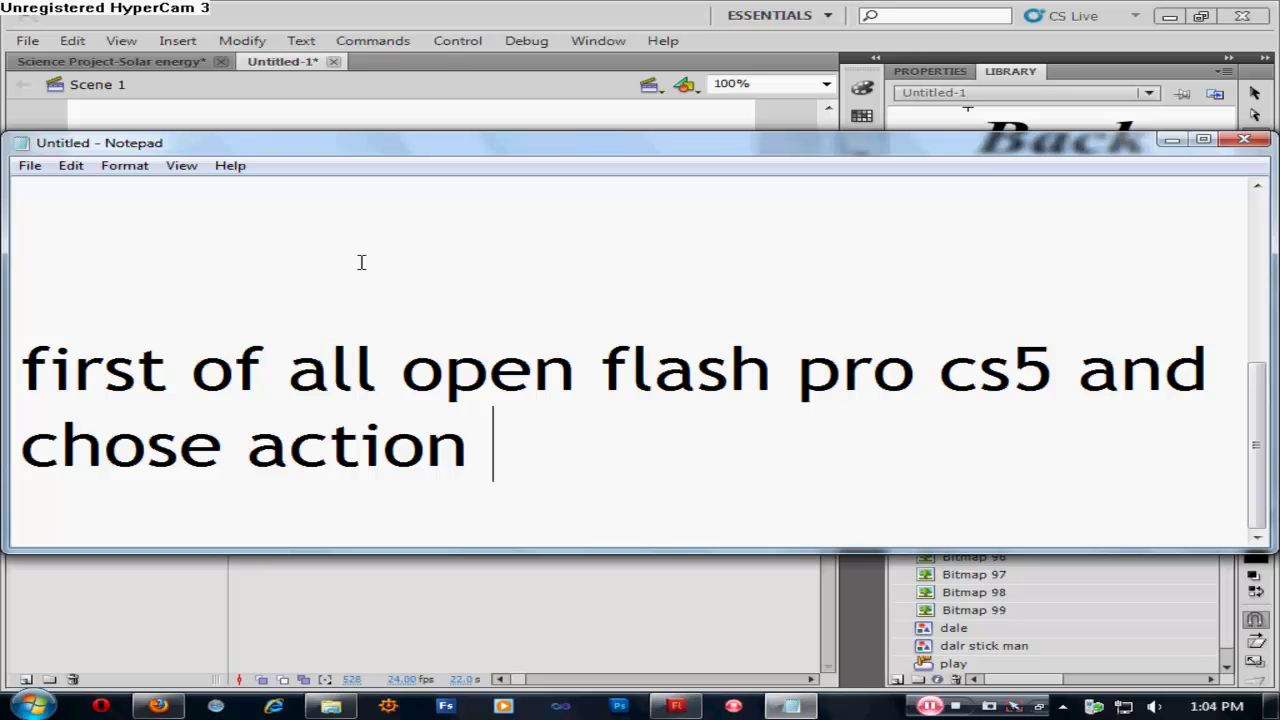
pyautogui.write(' sc')
pyautogui.press('BackSpace')
pyautogui.write('scr')
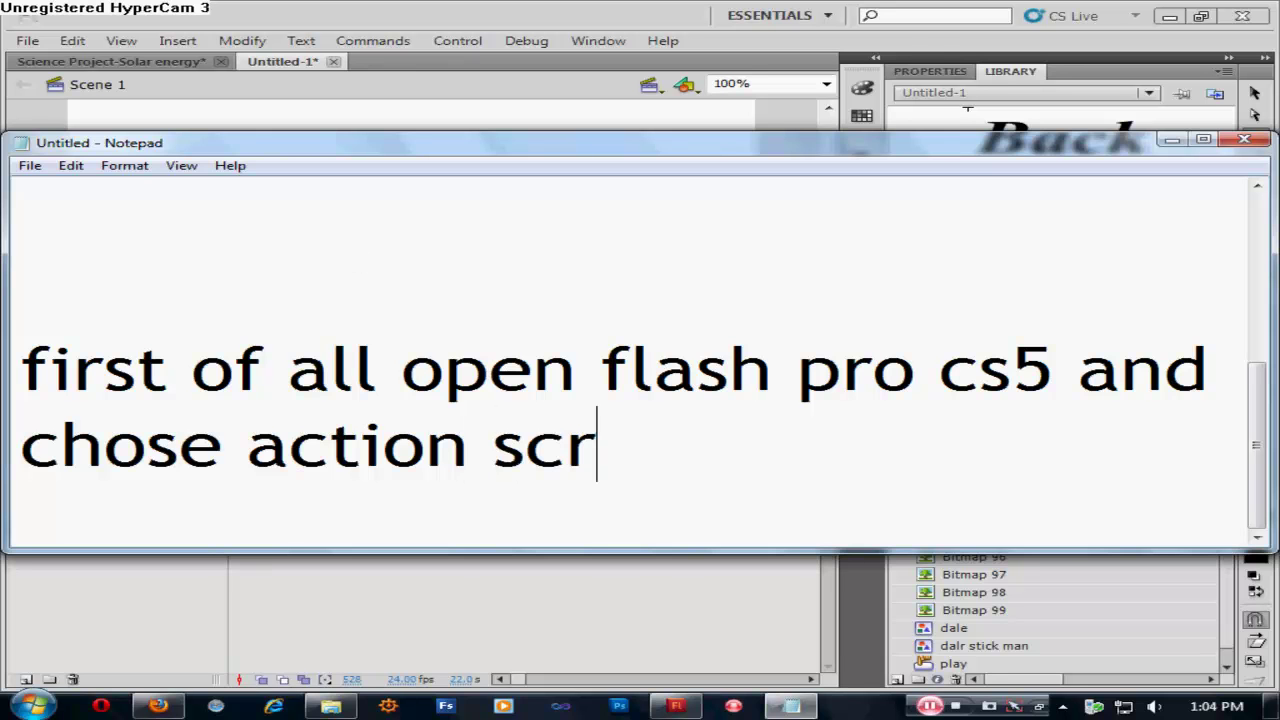
pyautogui.write('ipt 2')
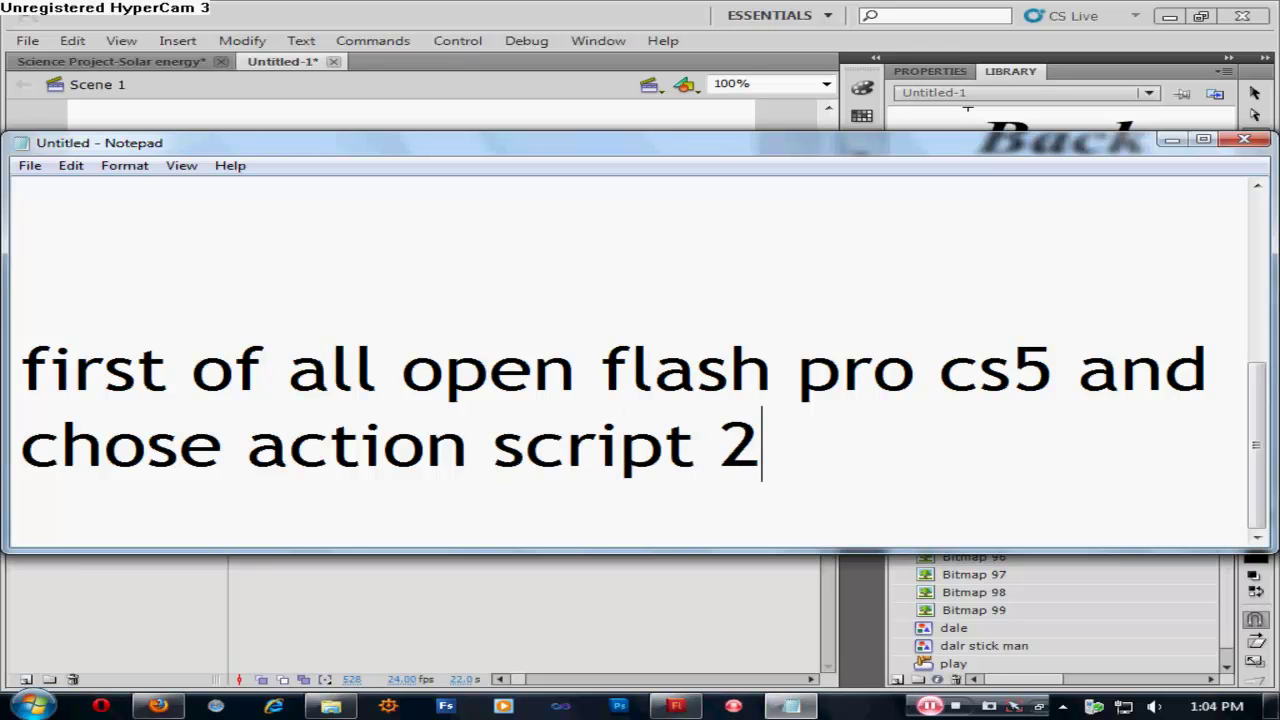
pyautogui.press('BackSpace')
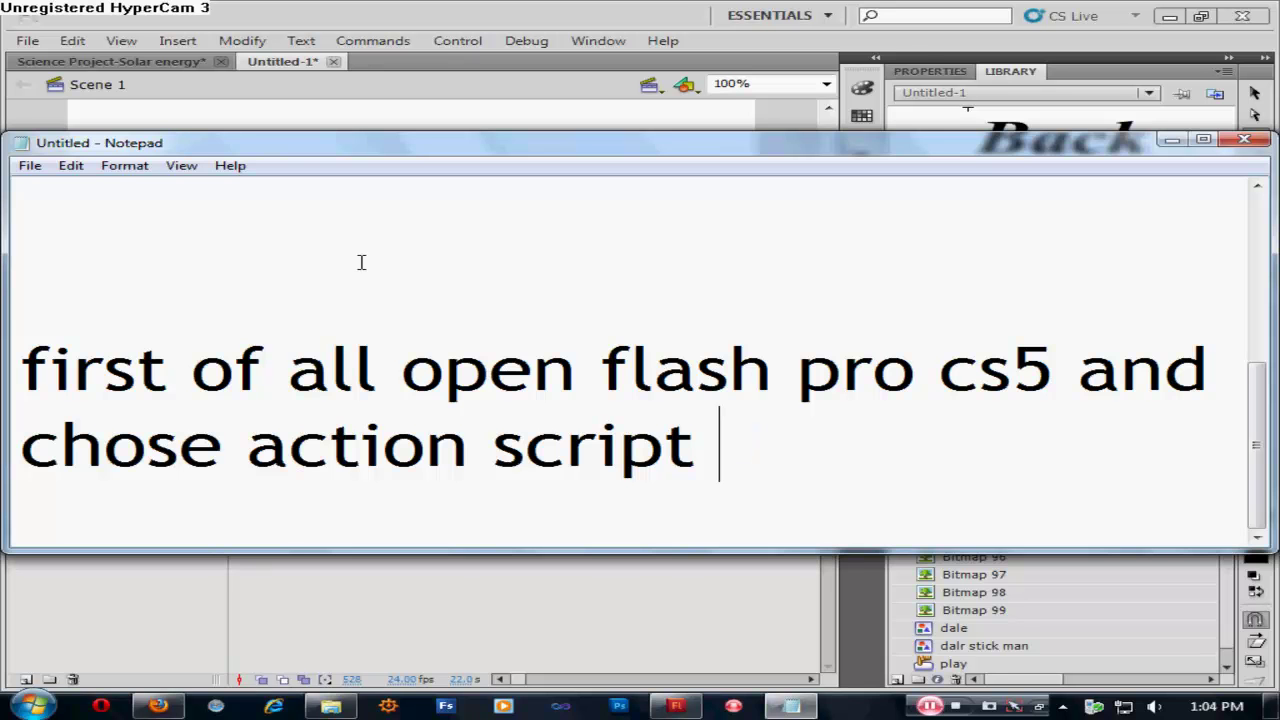
pyautogui.write('2.0')
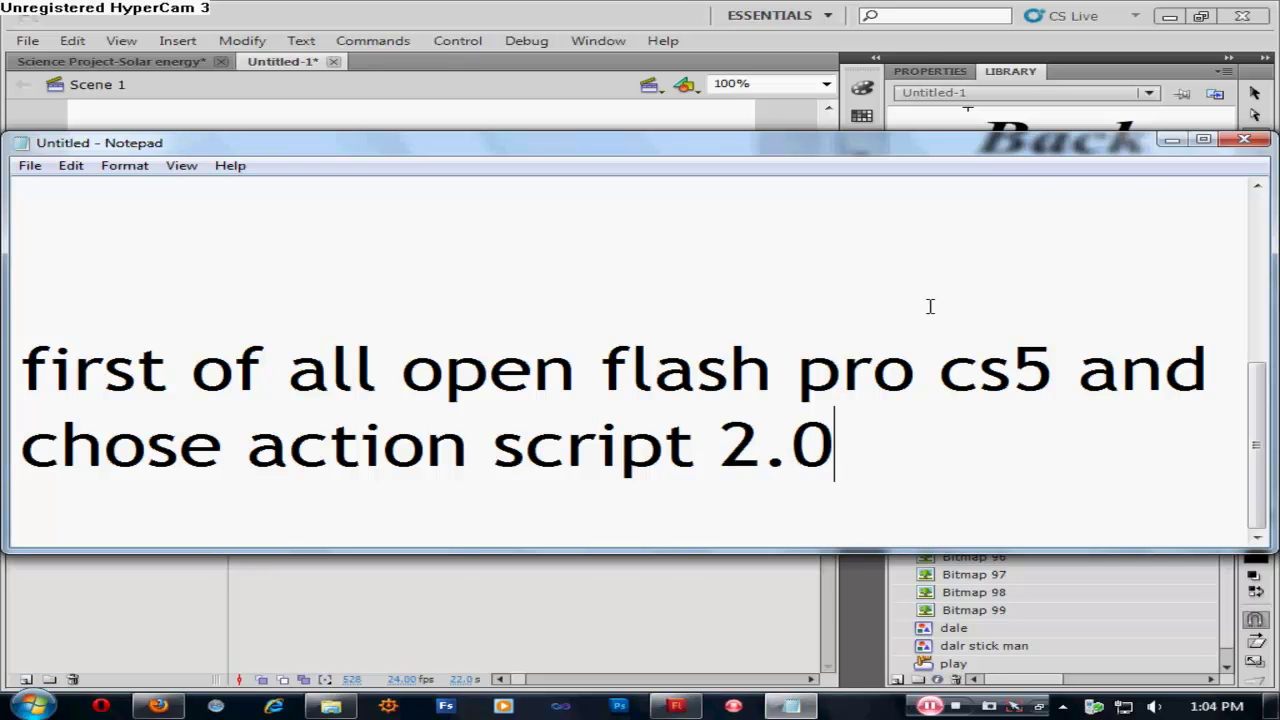
# Step: Switch to Flash Professional by minimizing the note and create a new ActionScript 2.0 document
pyautogui.click(1171, 139)
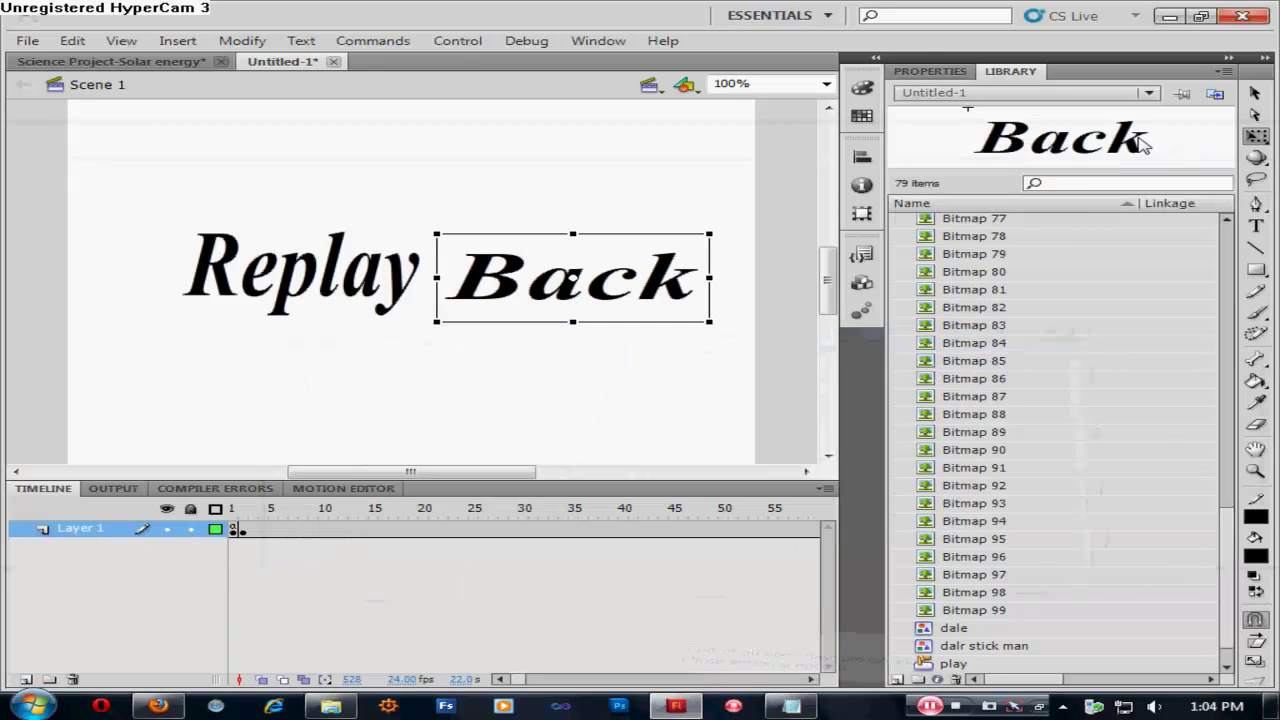
pyautogui.click(70, 40)
pyautogui.moveTo(27, 40)
pyautogui.click(55, 61)
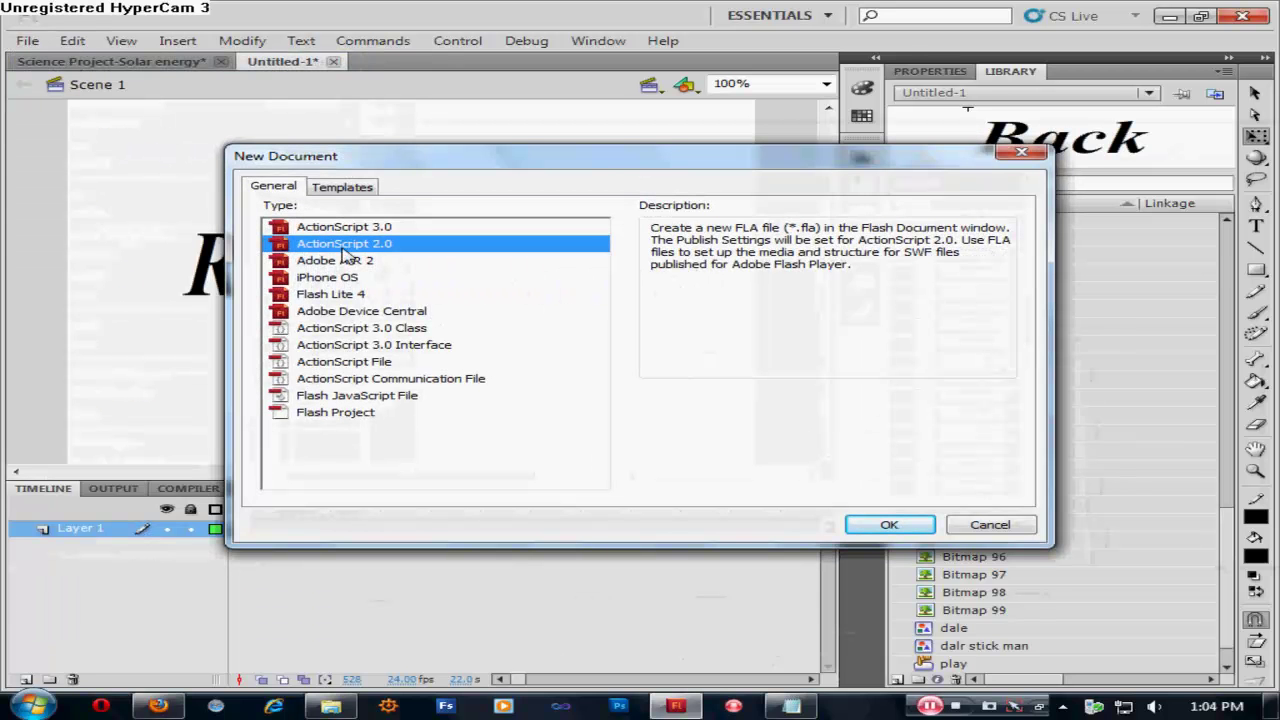
pyautogui.click(886, 524)
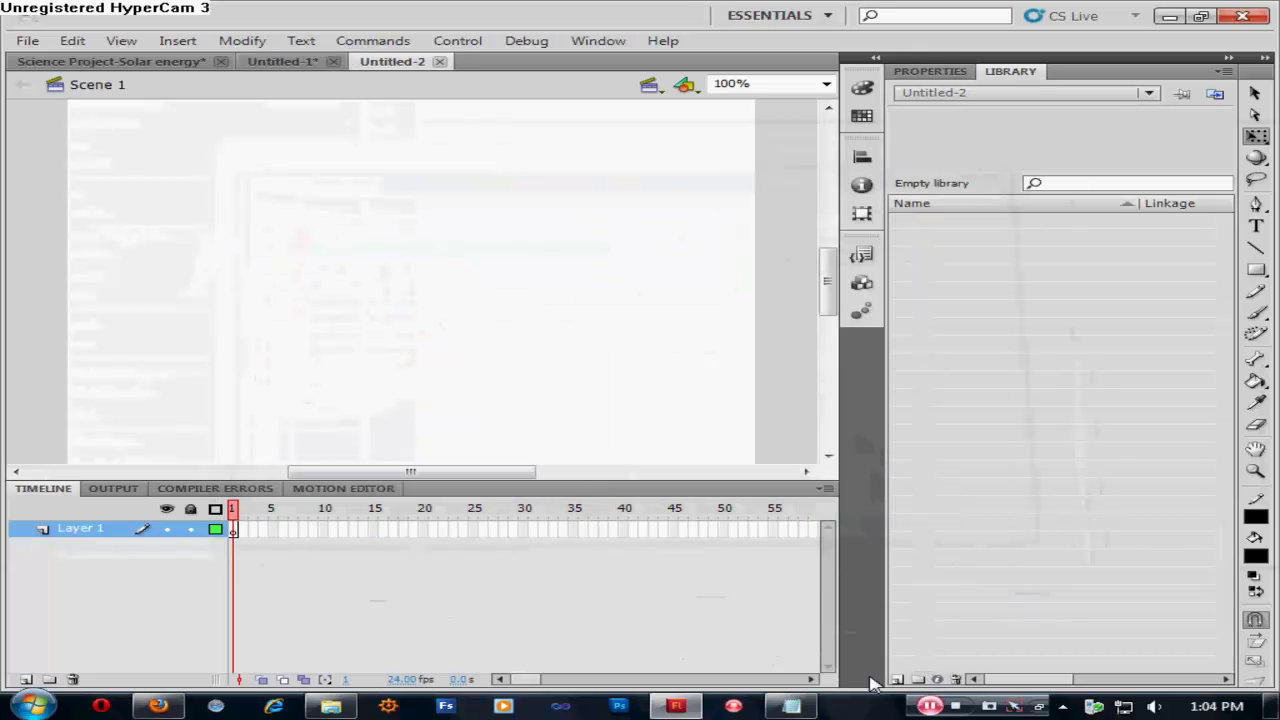
# Step: Switch to Notepad and add the line "ok now follow me" below the first instruction, leaving one blank line between them
pyautogui.click(790, 706)
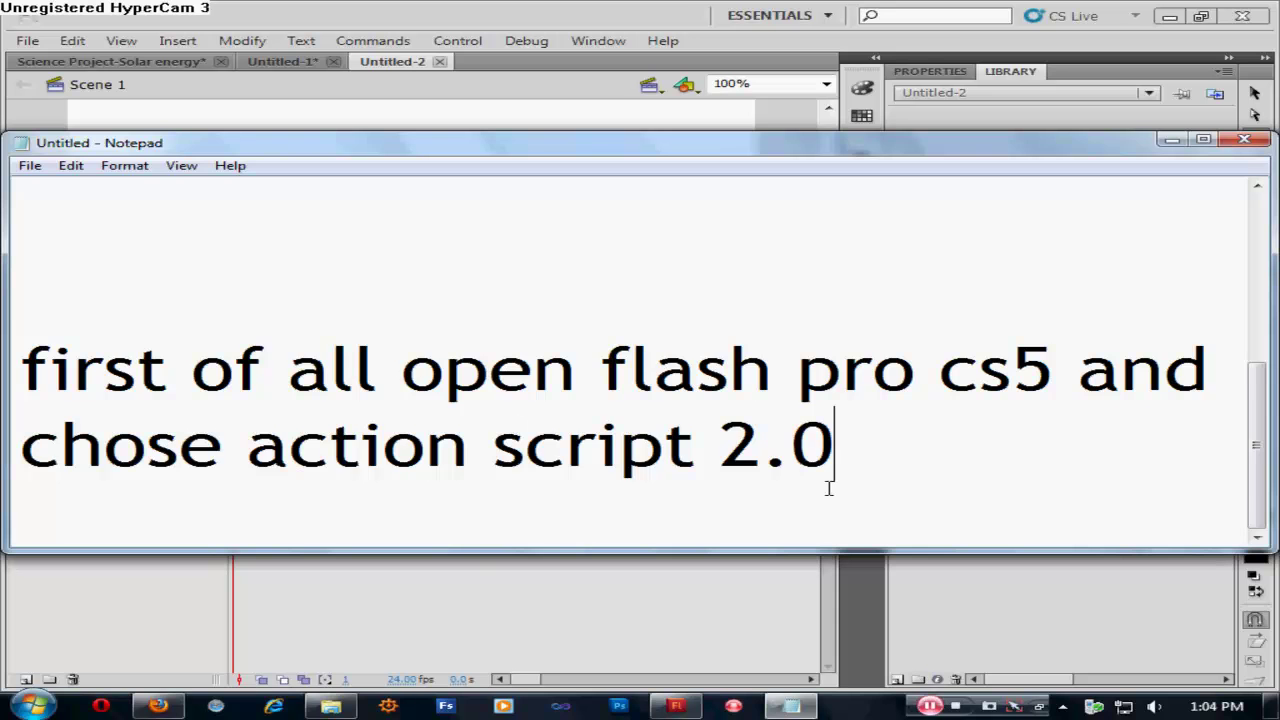
pyautogui.press('Return')
pyautogui.press('Return')
pyautogui.write('o')
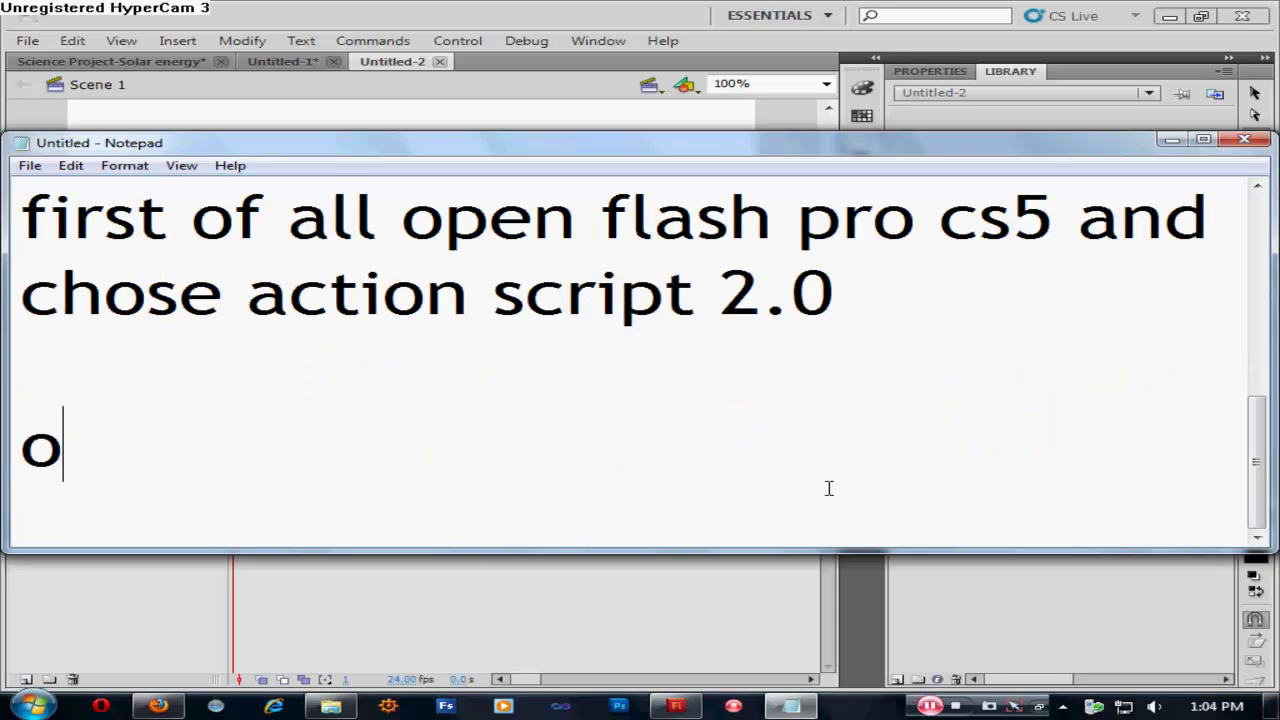
pyautogui.write('k now ')
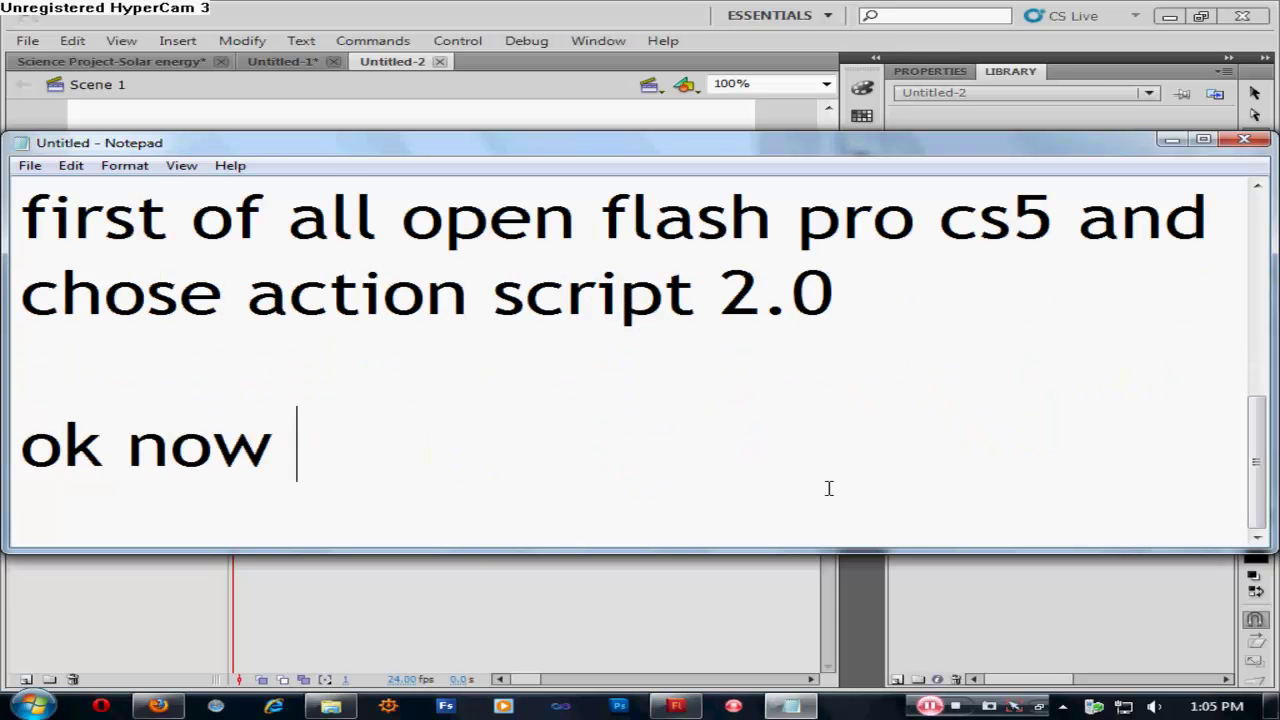
pyautogui.write('follow me')
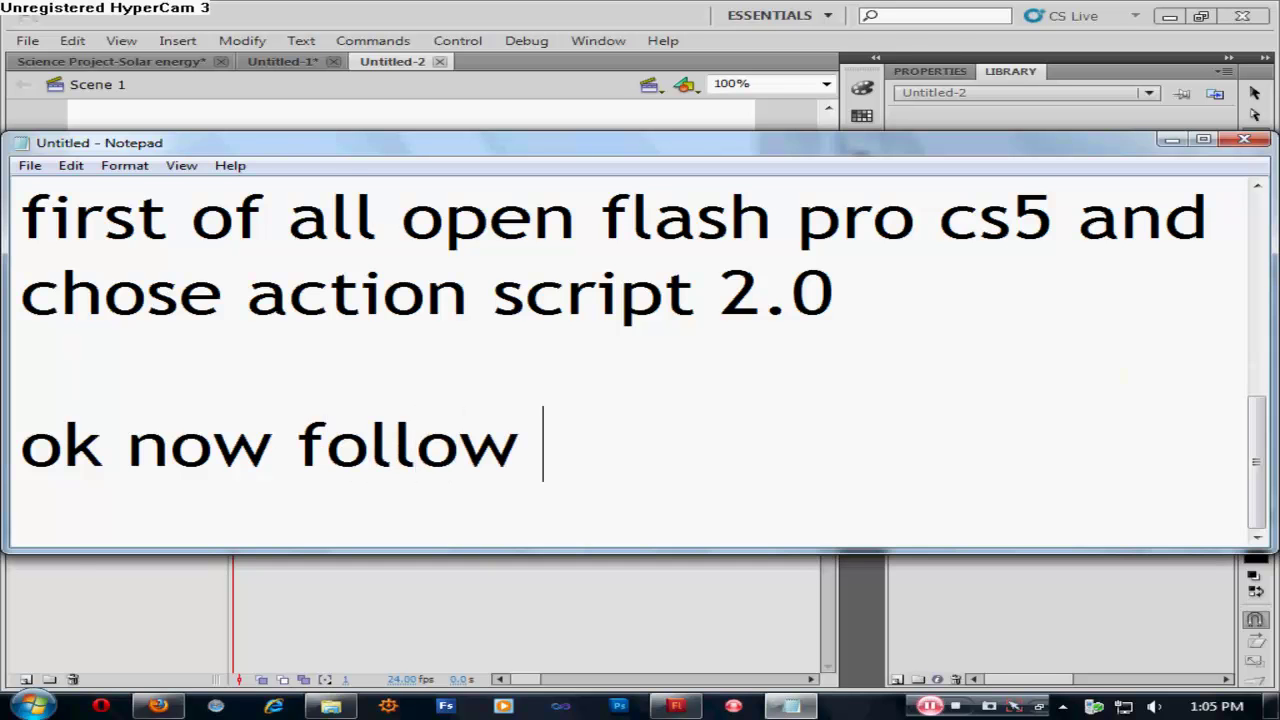
# Step: Switch to Flash Professional and draw a wide rectangle across the middle of the stage with the blue radial gradient as fill
pyautogui.click(1171, 140)
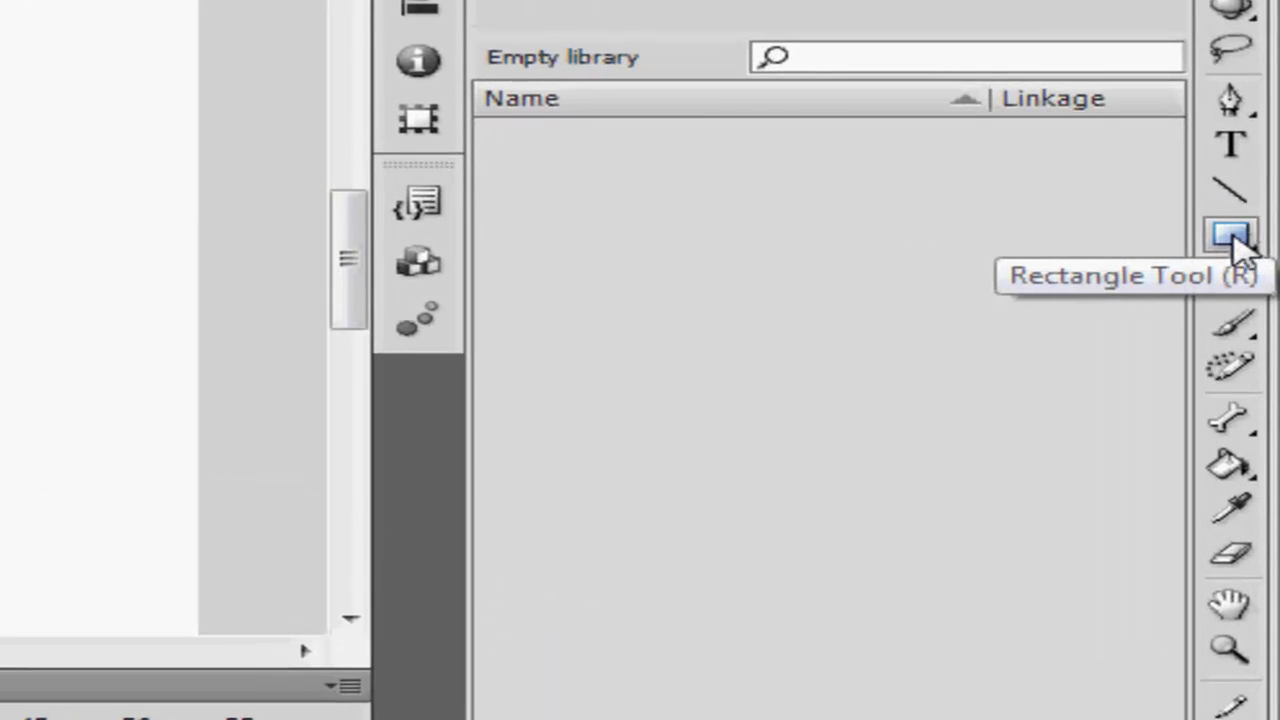
pyautogui.click(1238, 245)
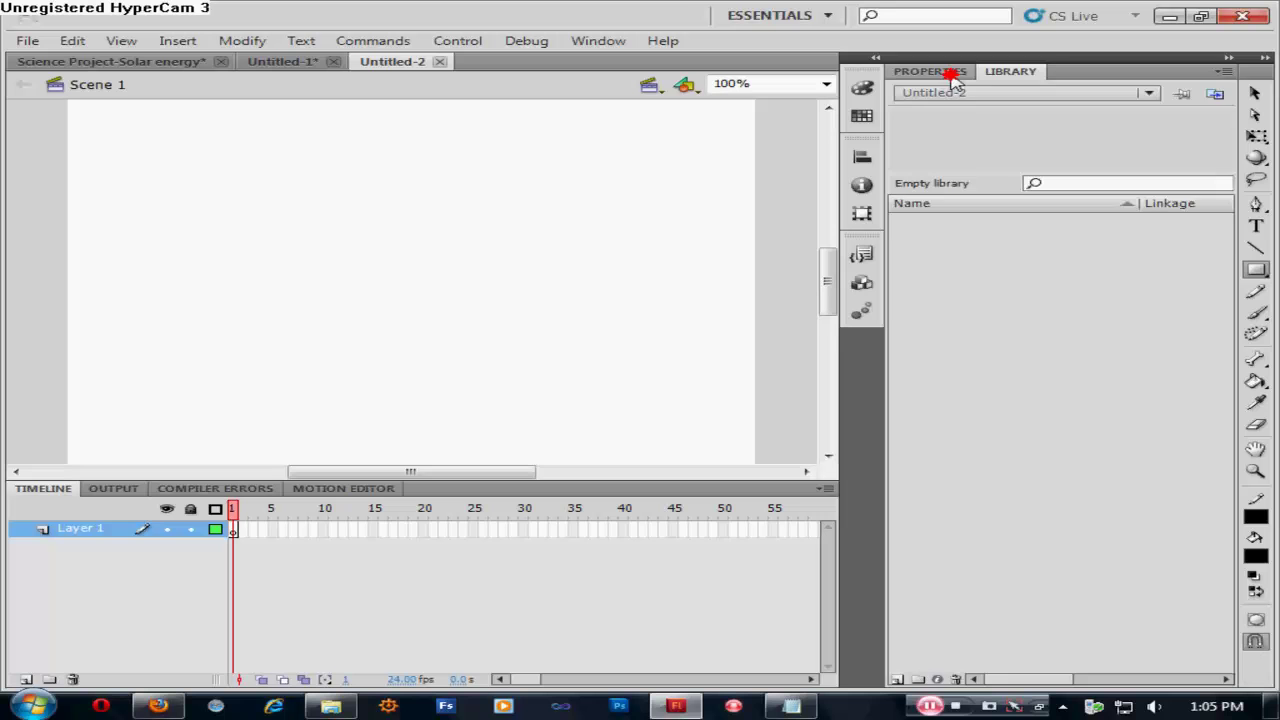
pyautogui.click(948, 72)
pyautogui.click(1151, 172)
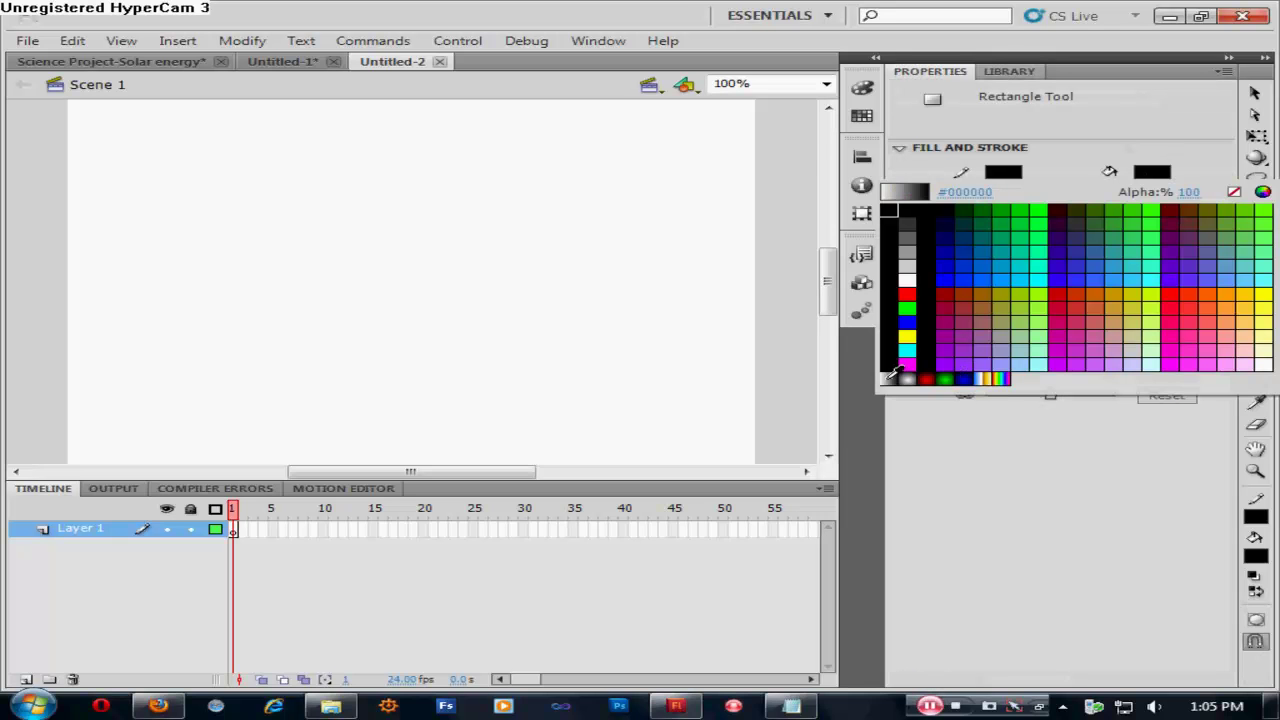
pyautogui.click(962, 377)
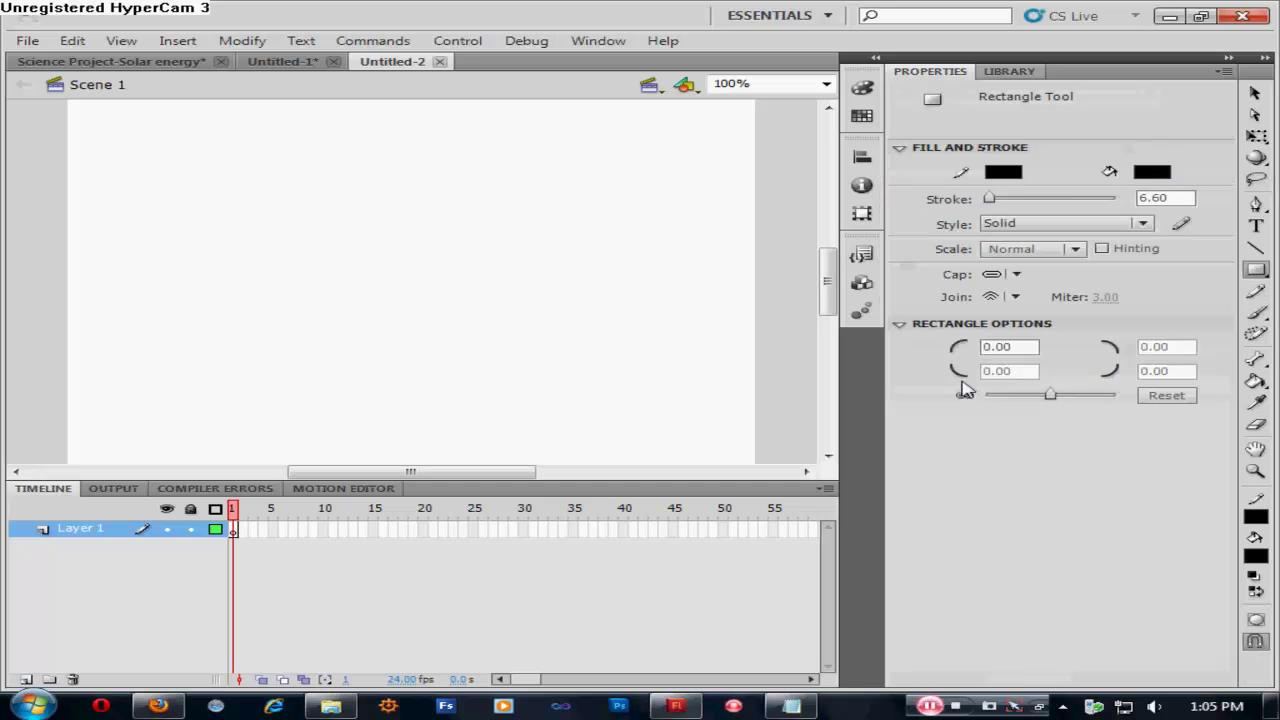
pyautogui.moveTo(202, 234)
pyautogui.mouseDown()
pyautogui.moveTo(491, 346)
pyautogui.moveTo(619, 343)
pyautogui.mouseUp()
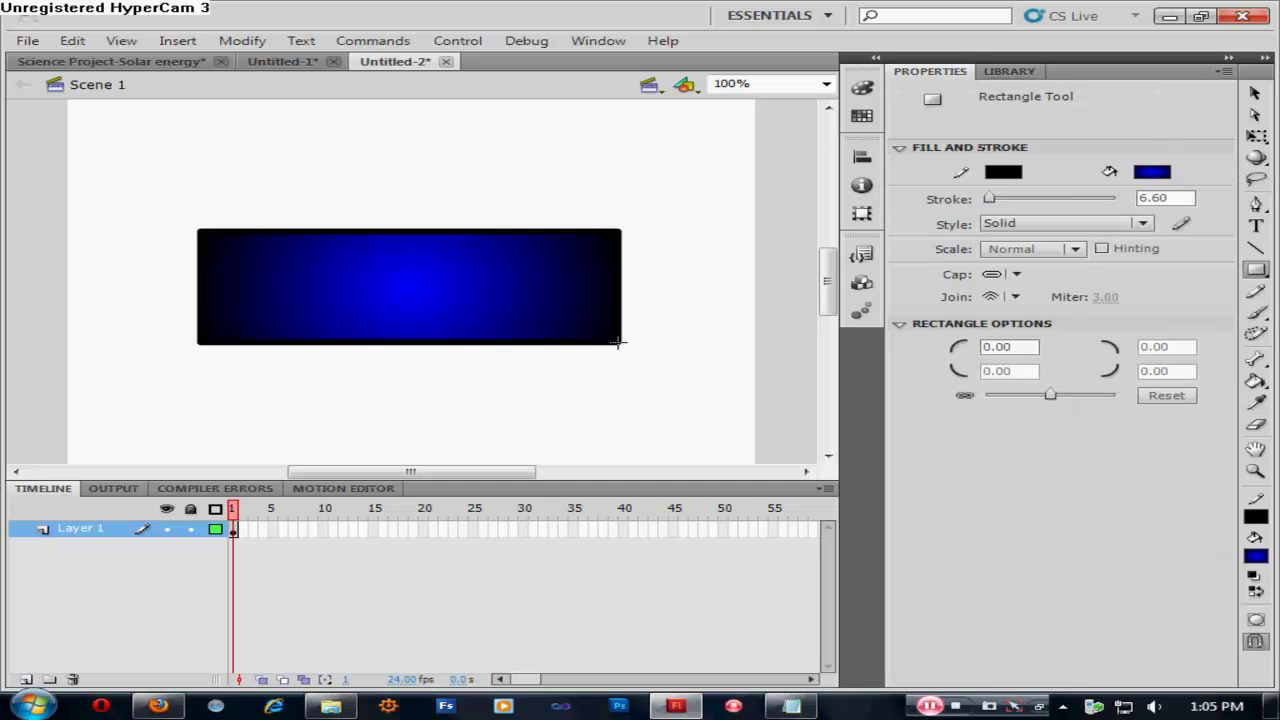
# Step: Select the entire black outline around the blue gradient rectangle and delete it, keeping only the fill
pyautogui.click(1258, 97)
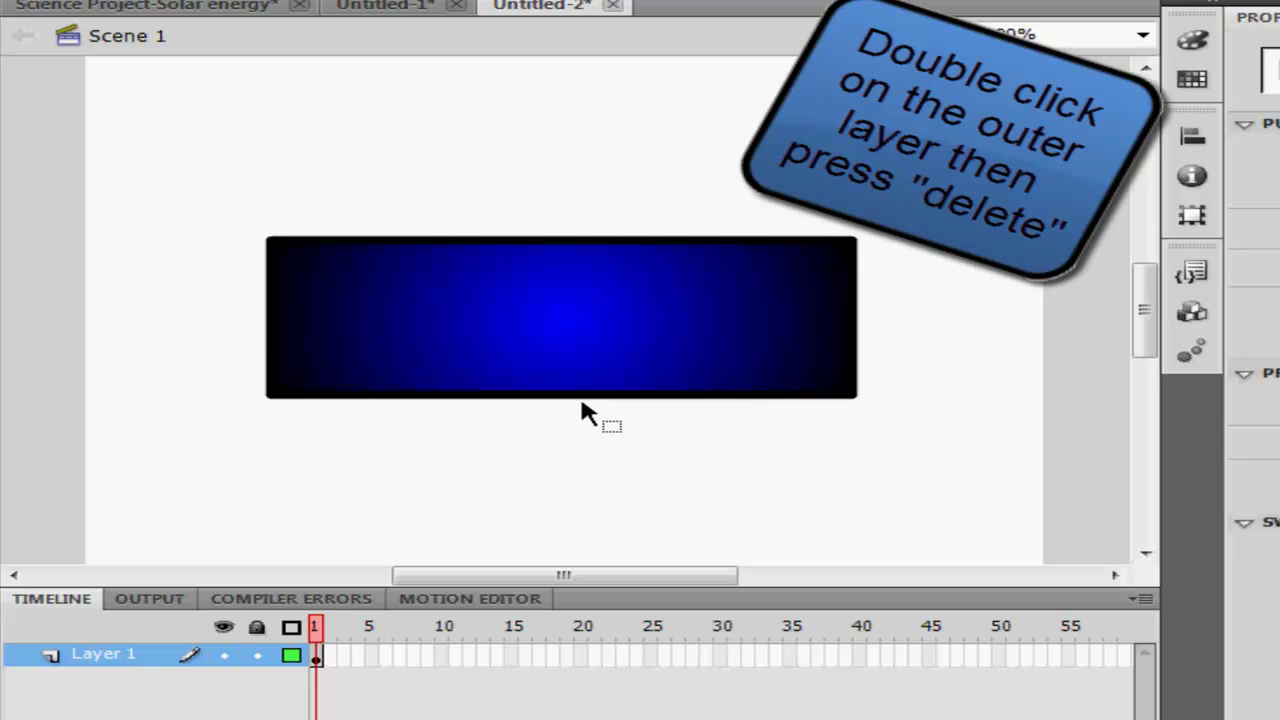
pyautogui.doubleClick(583, 400)
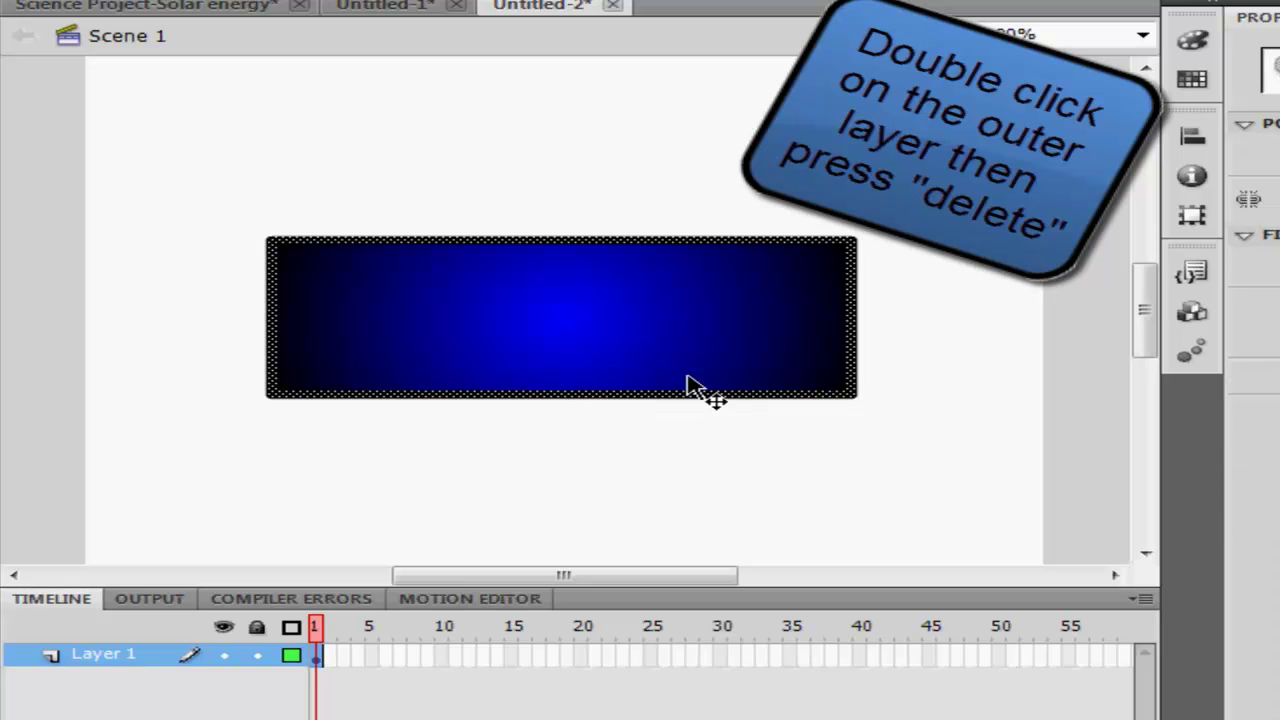
pyautogui.rightClick(594, 400)
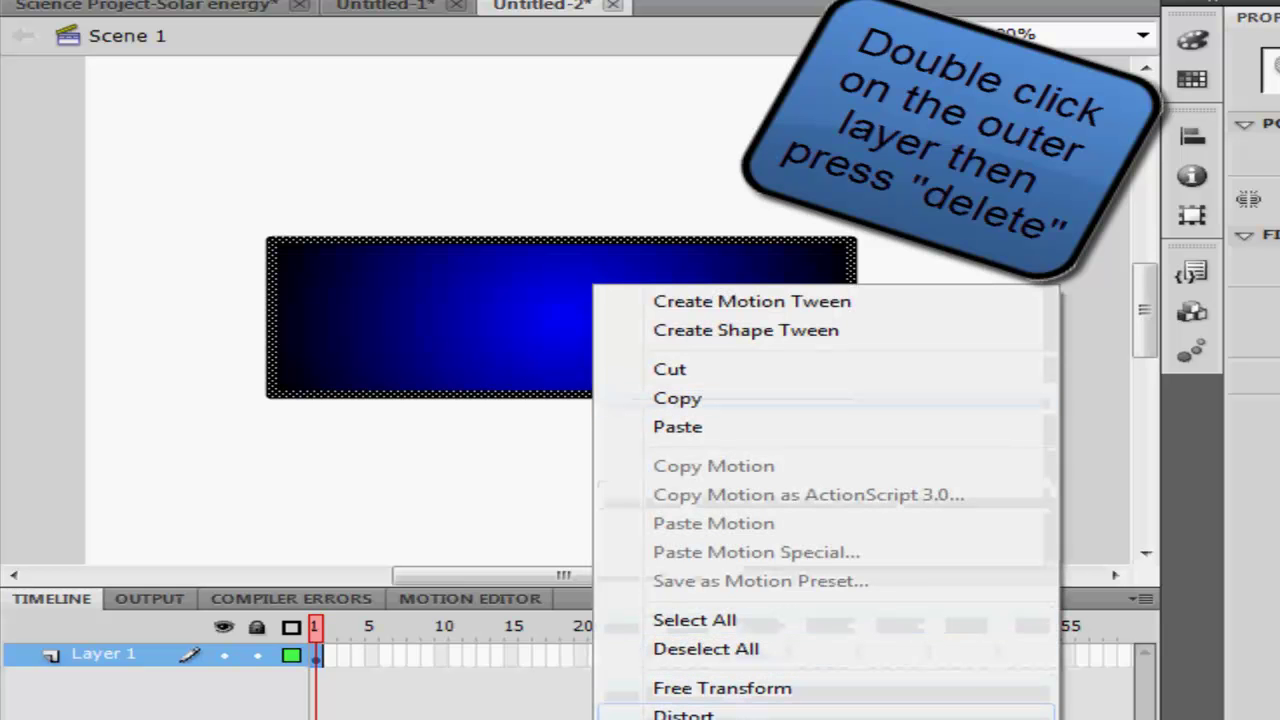
pyautogui.click(900, 337)
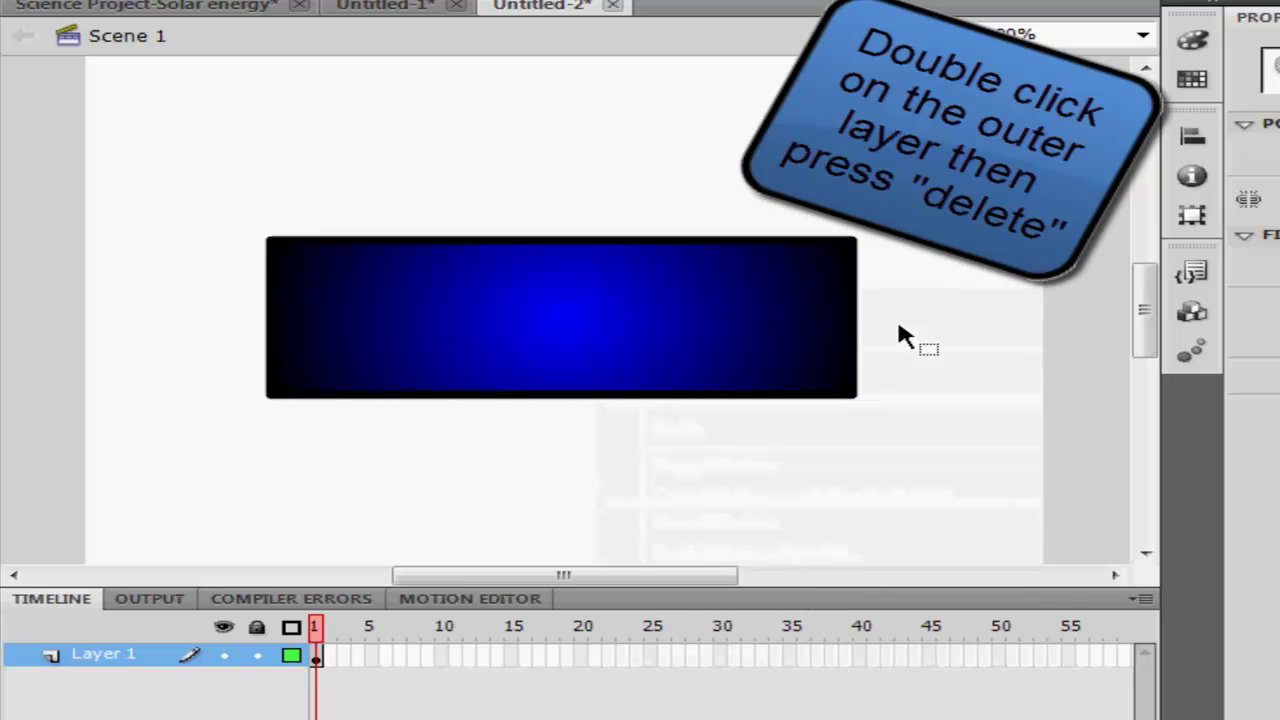
pyautogui.doubleClick(699, 397)
pyautogui.press('Delete')
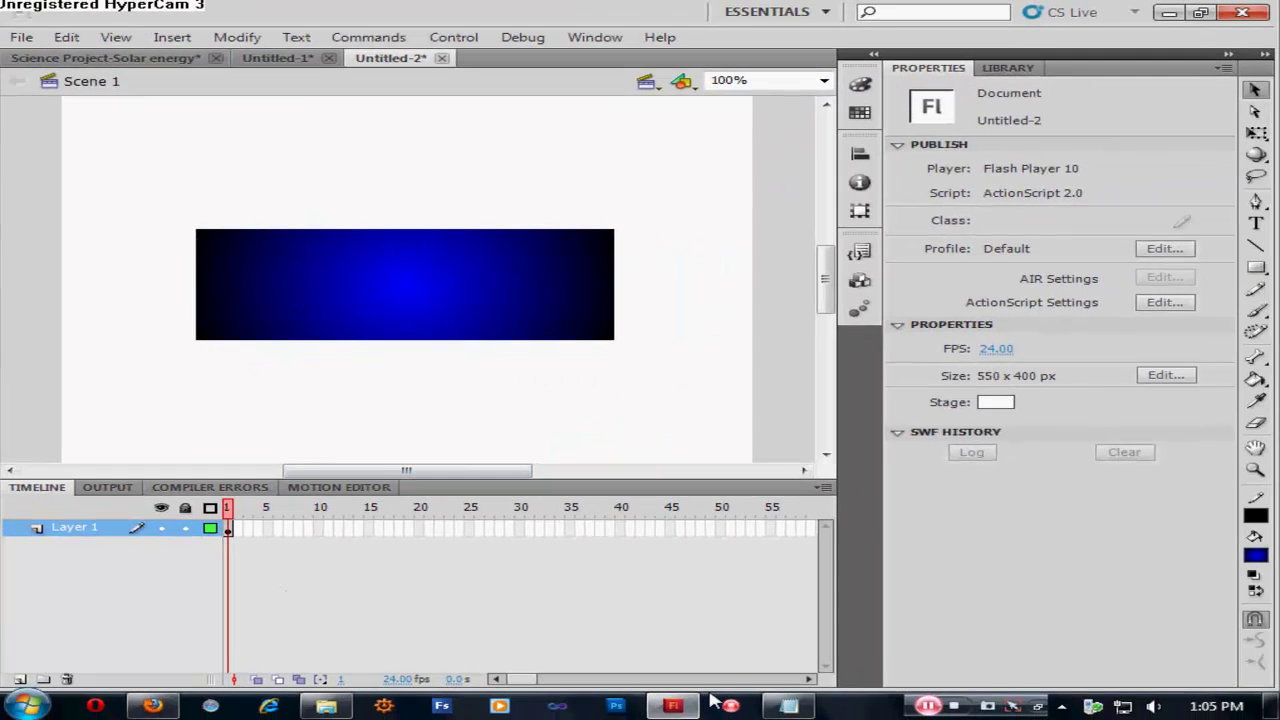
# Step: Switch to Notepad and begin a new line below "ok now follow me" with "ok after you draw the"
pyautogui.click(789, 706)
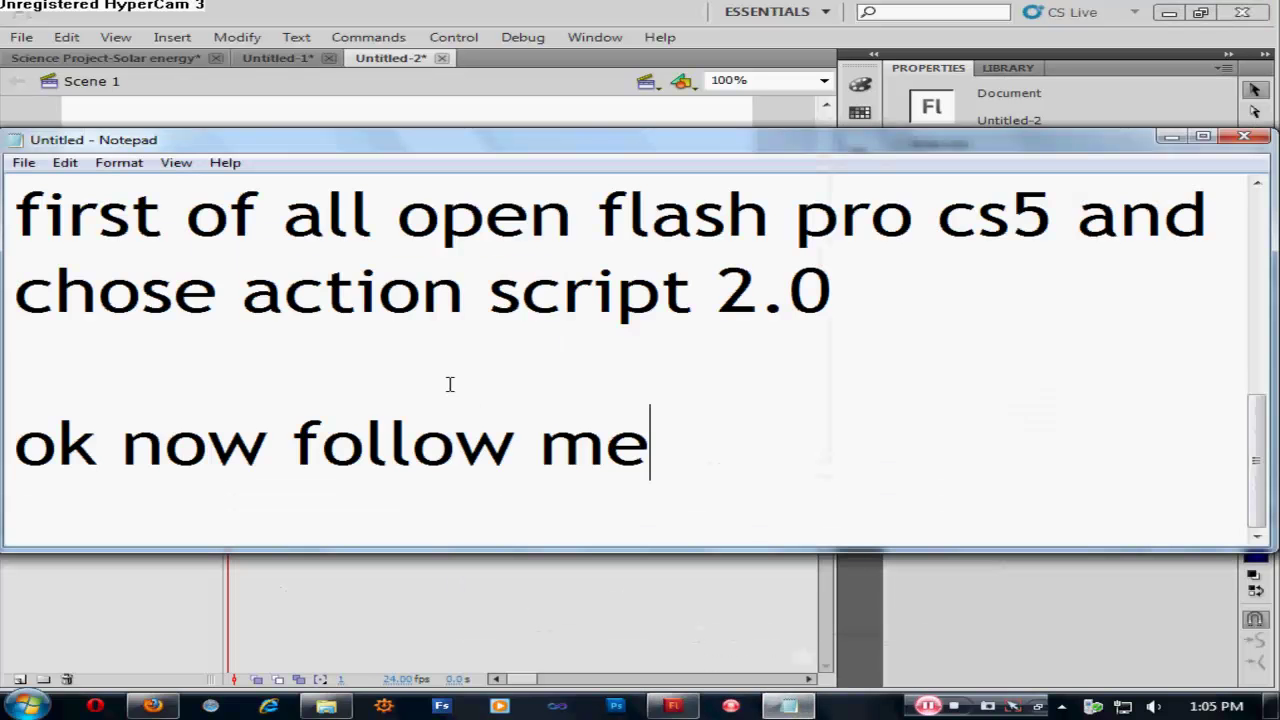
pyautogui.press('Return')
pyautogui.write('ok')
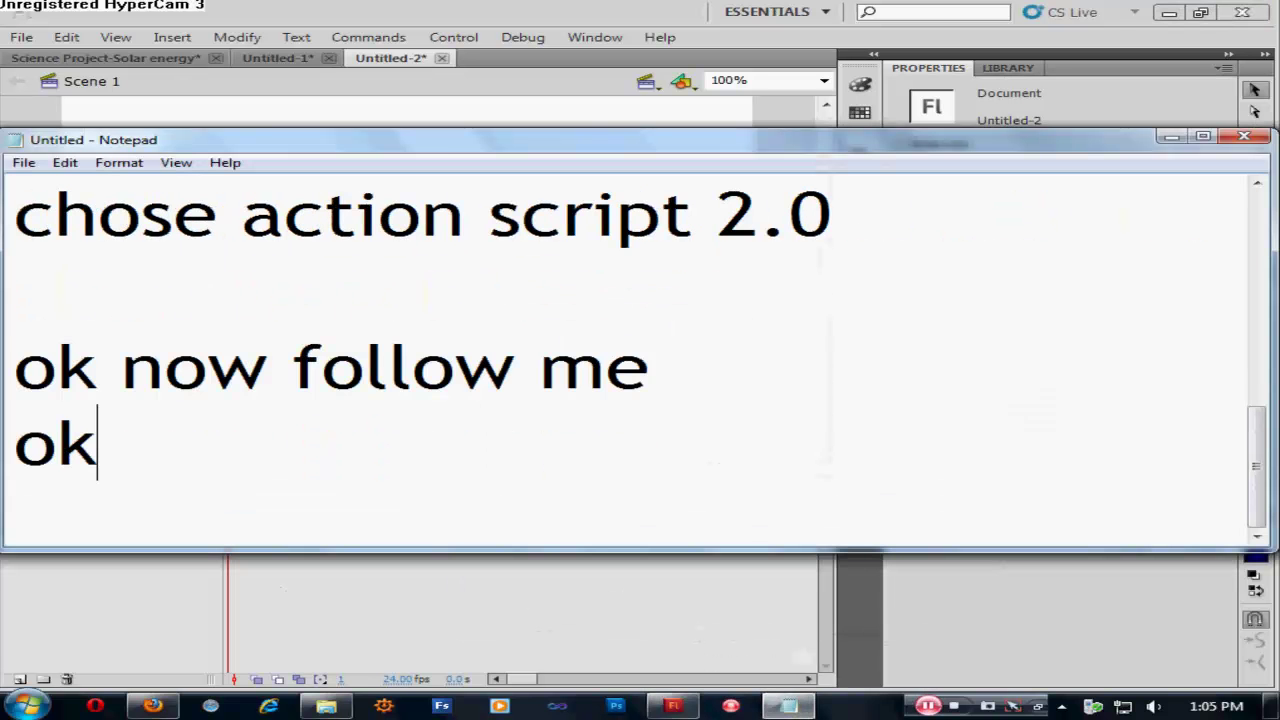
pyautogui.write(' after ')
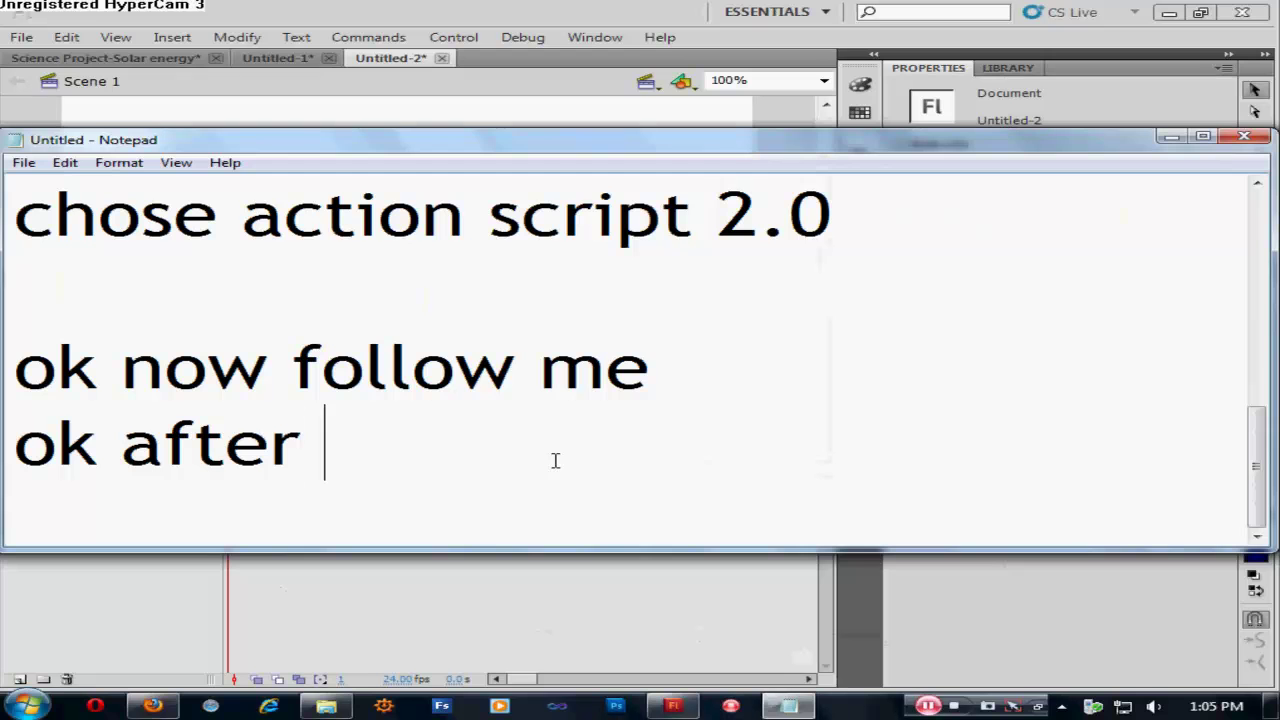
pyautogui.write('you draw')
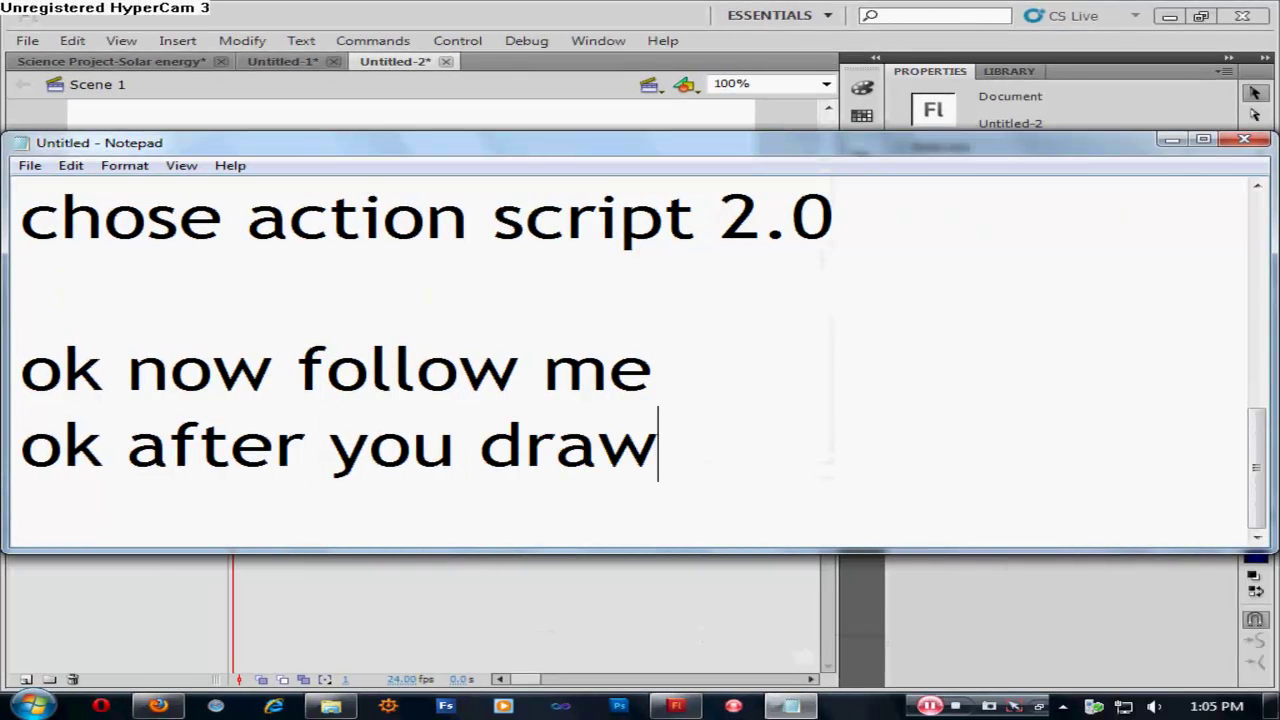
pyautogui.write(' the ')
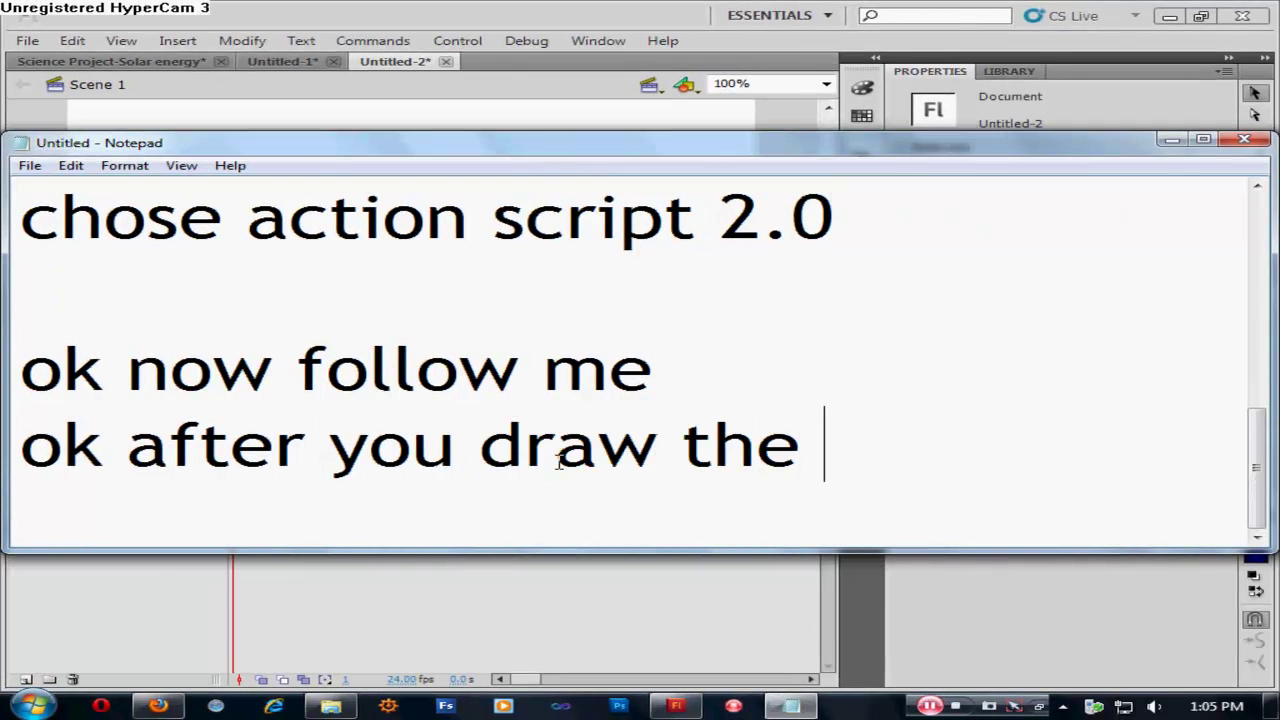
# Step: Complete the note's last sentence with "square write play in it" and start a new line
pyautogui.write('sp')
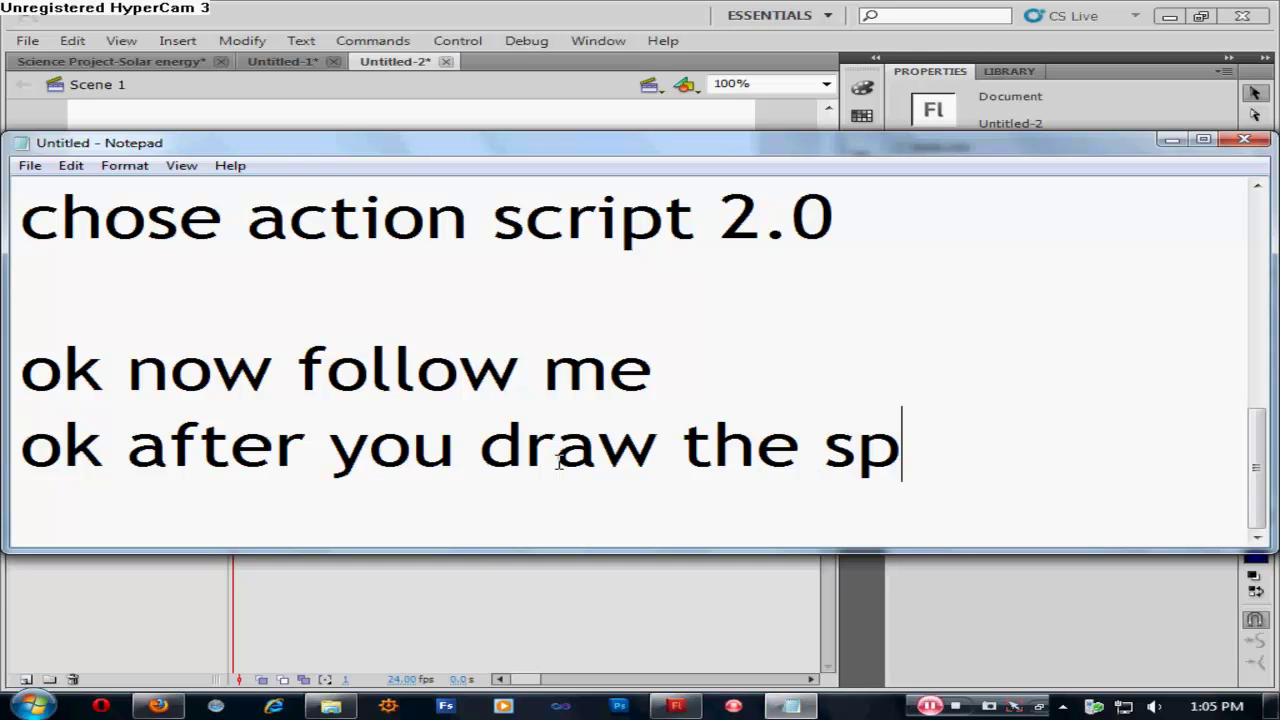
pyautogui.press('BackSpace')
pyautogui.write('quare')
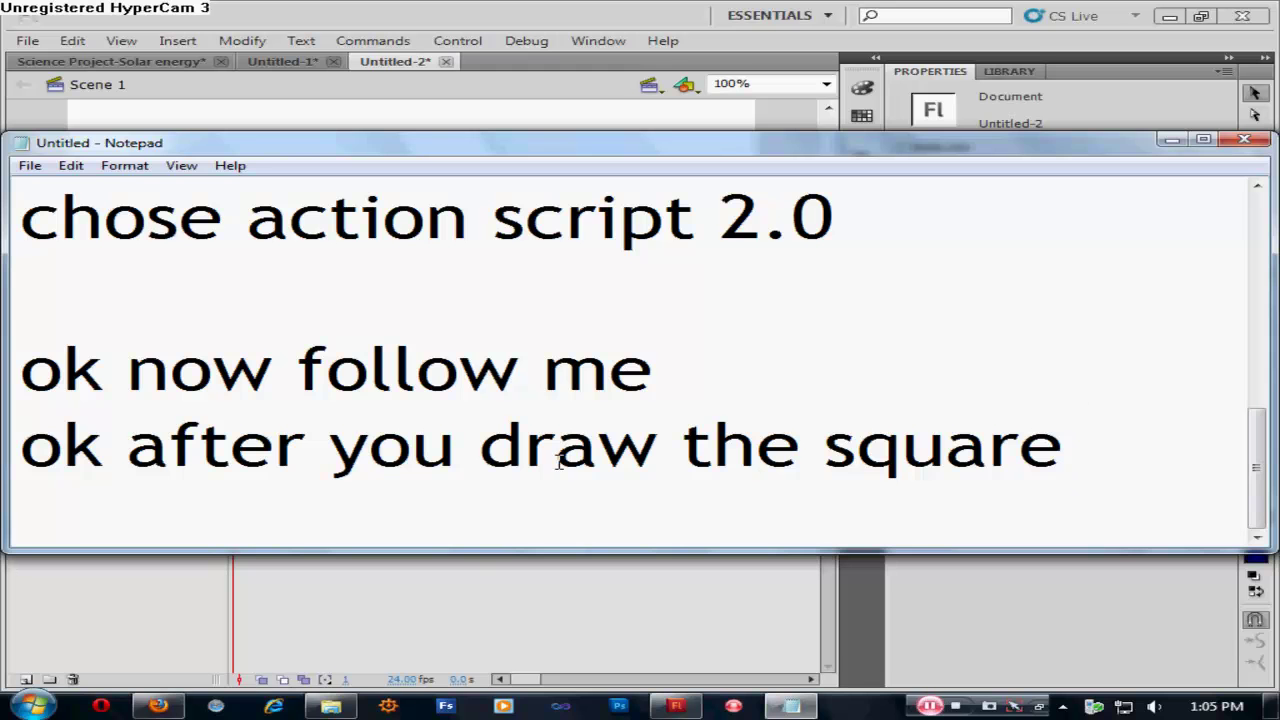
pyautogui.write(' w')
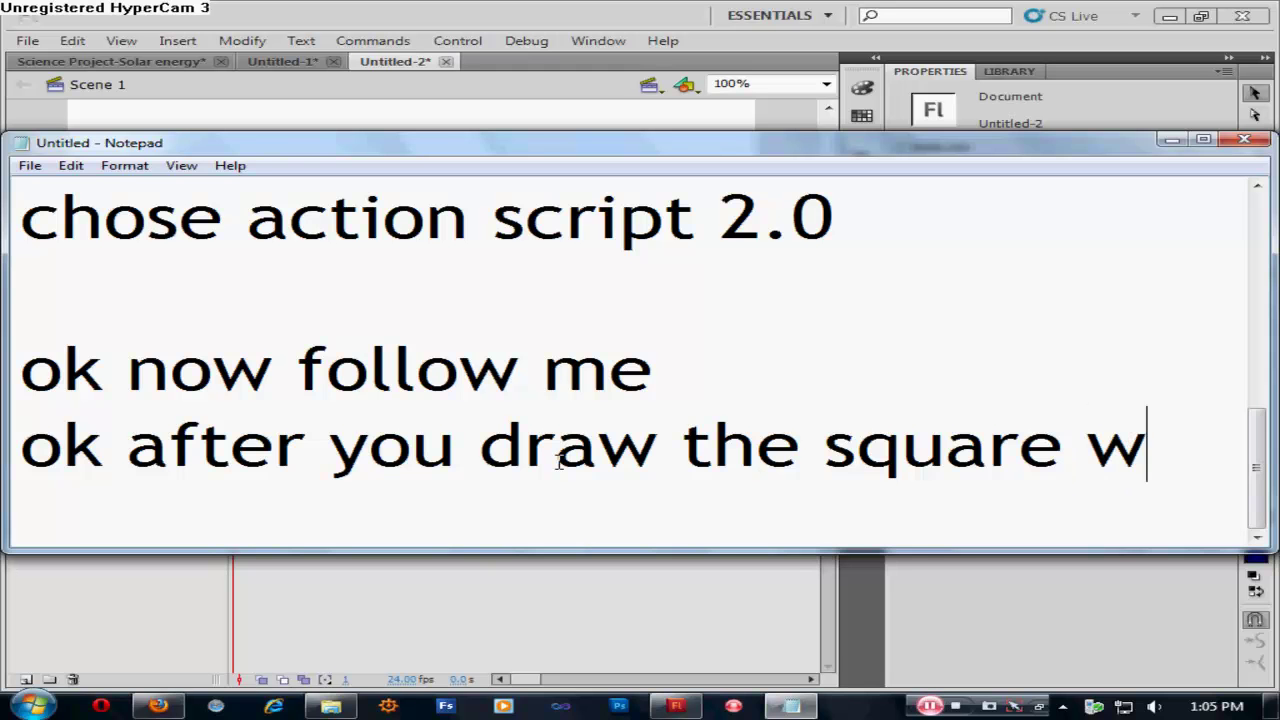
pyautogui.write('rite pl')
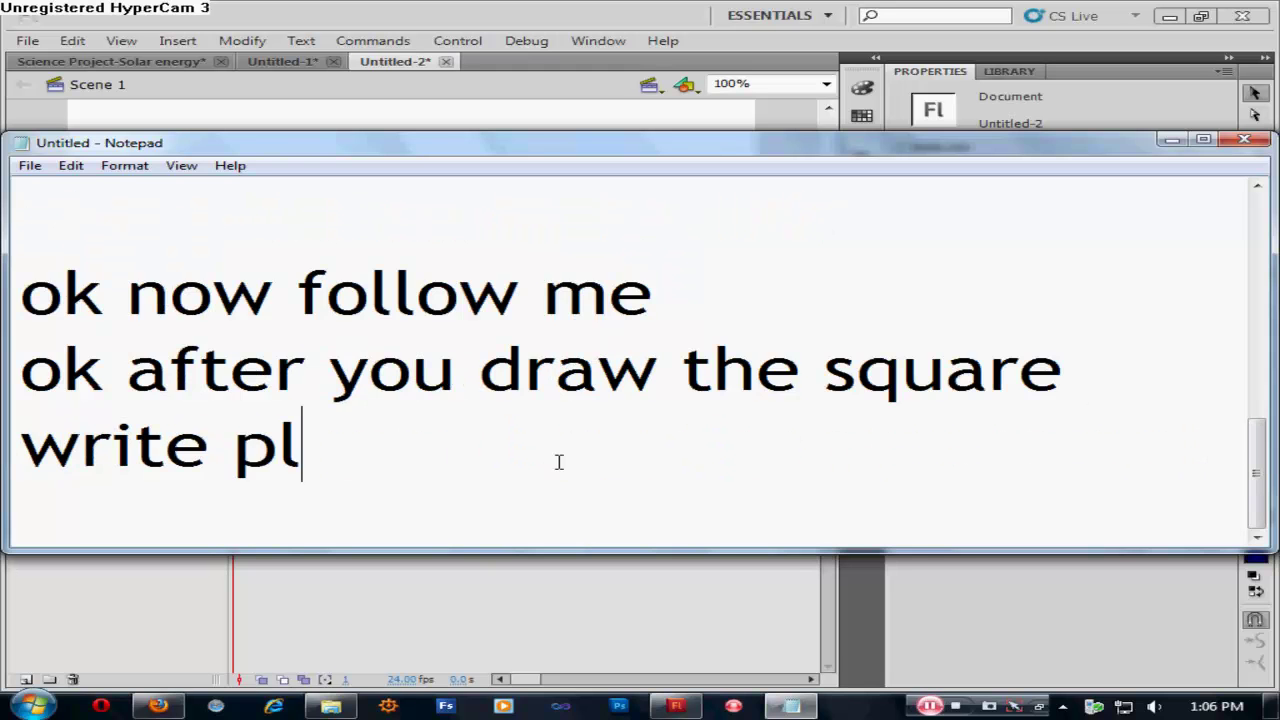
pyautogui.write('ay in it')
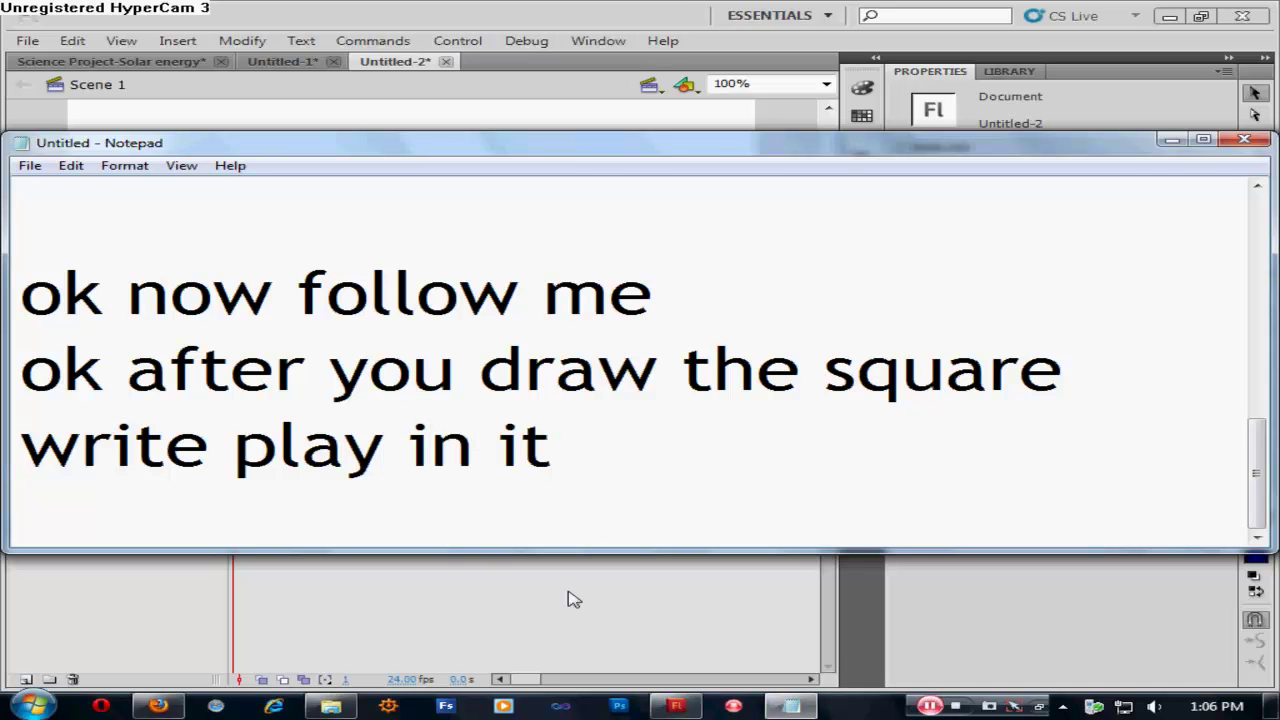
pyautogui.press('Return')
# Step: Switch to Flash Professional and add the static text "Play" in white on the blue rectangle
pyautogui.click(1172, 140)
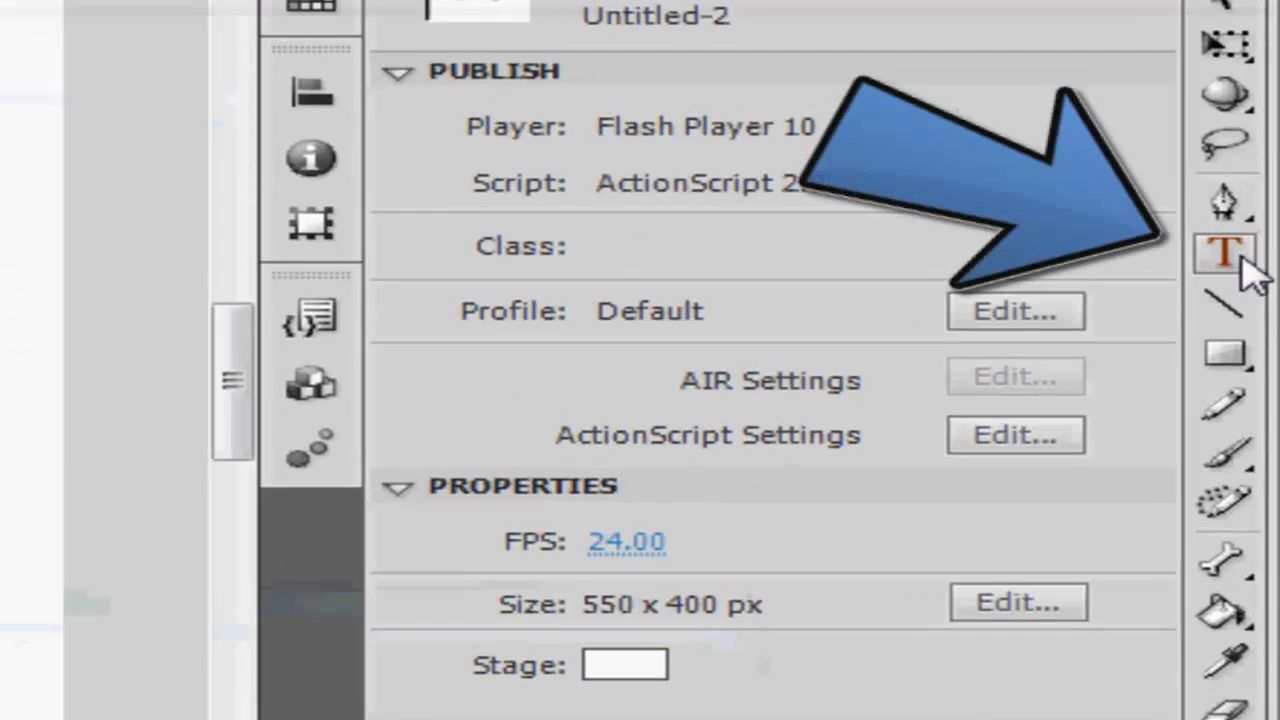
pyautogui.click(1228, 256)
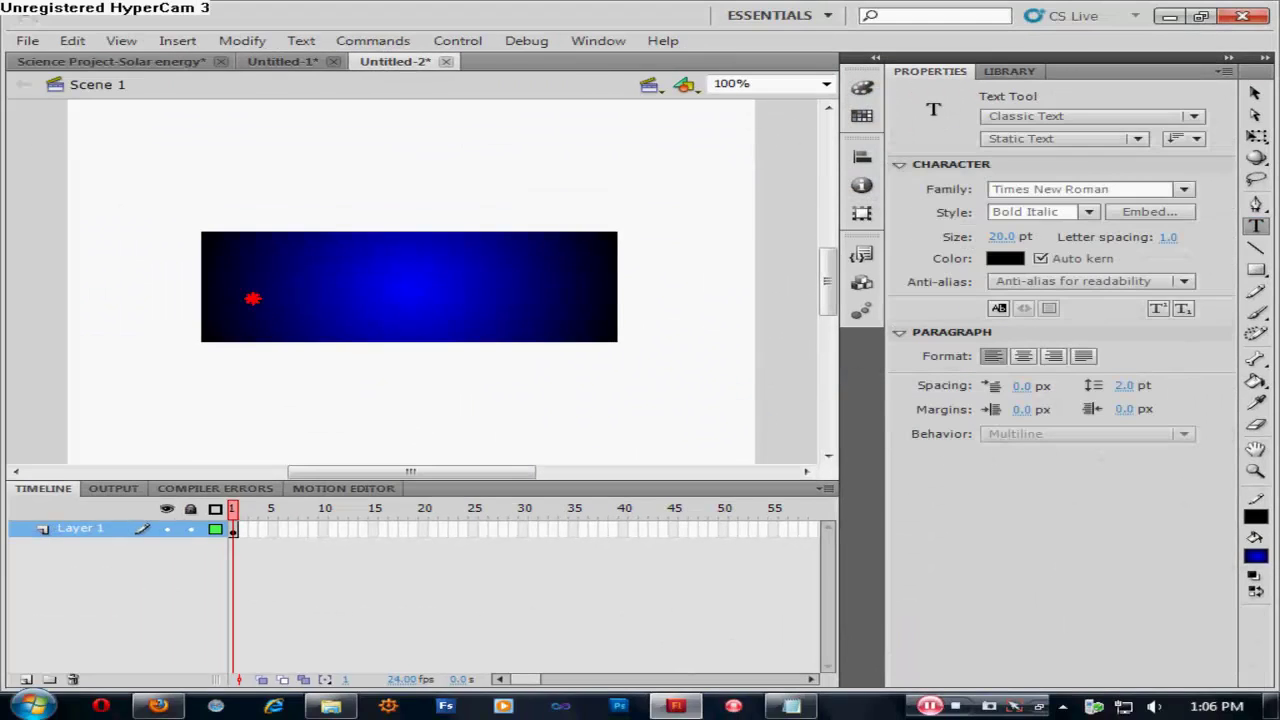
pyautogui.click(256, 272)
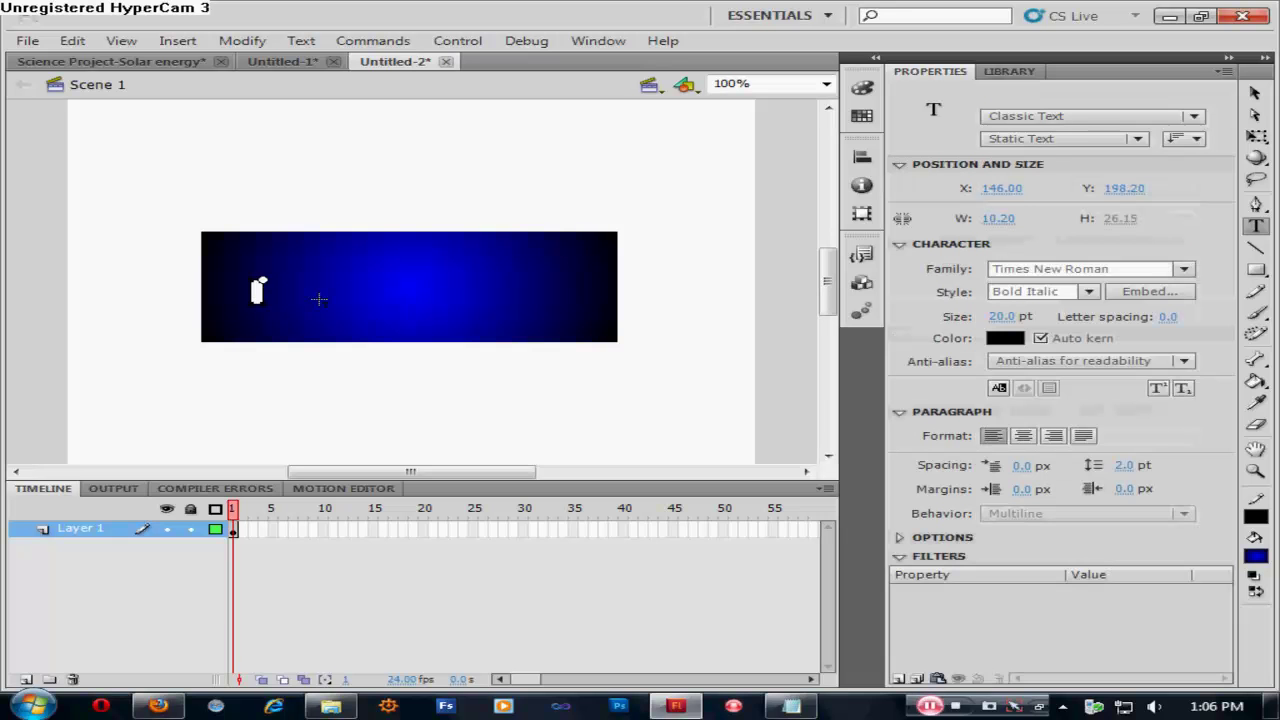
pyautogui.click(1005, 338)
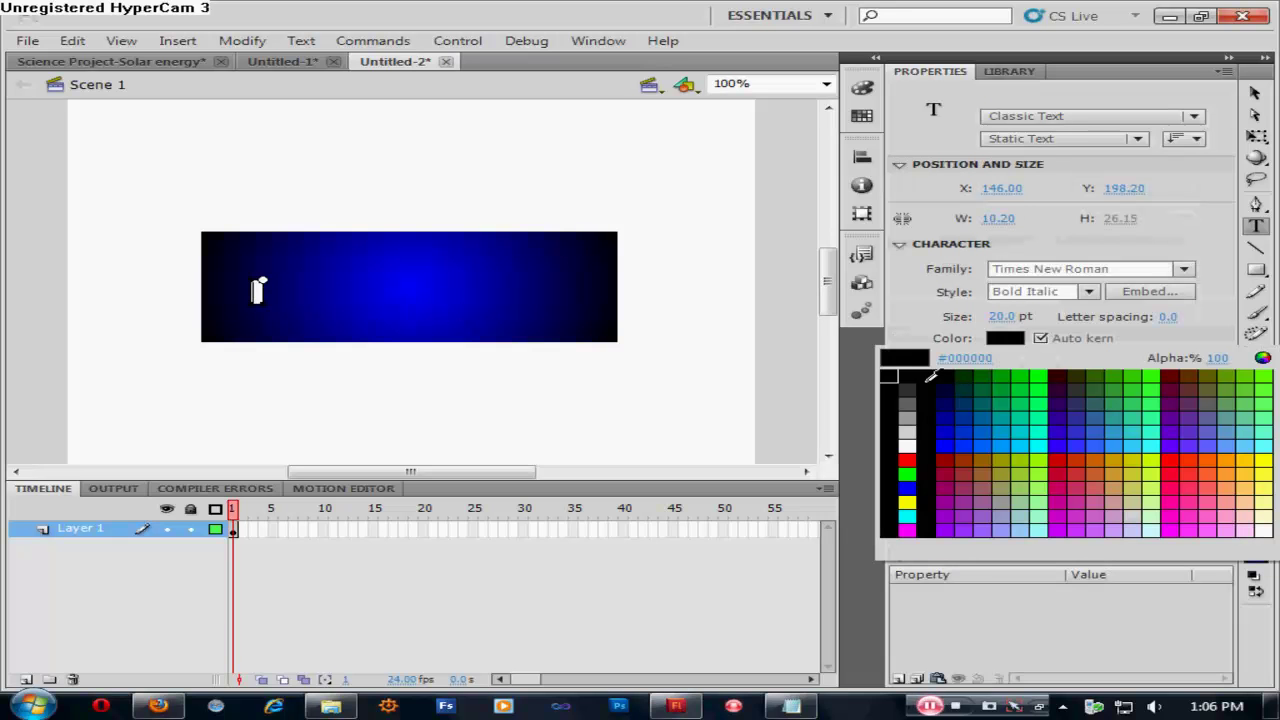
pyautogui.click(907, 442)
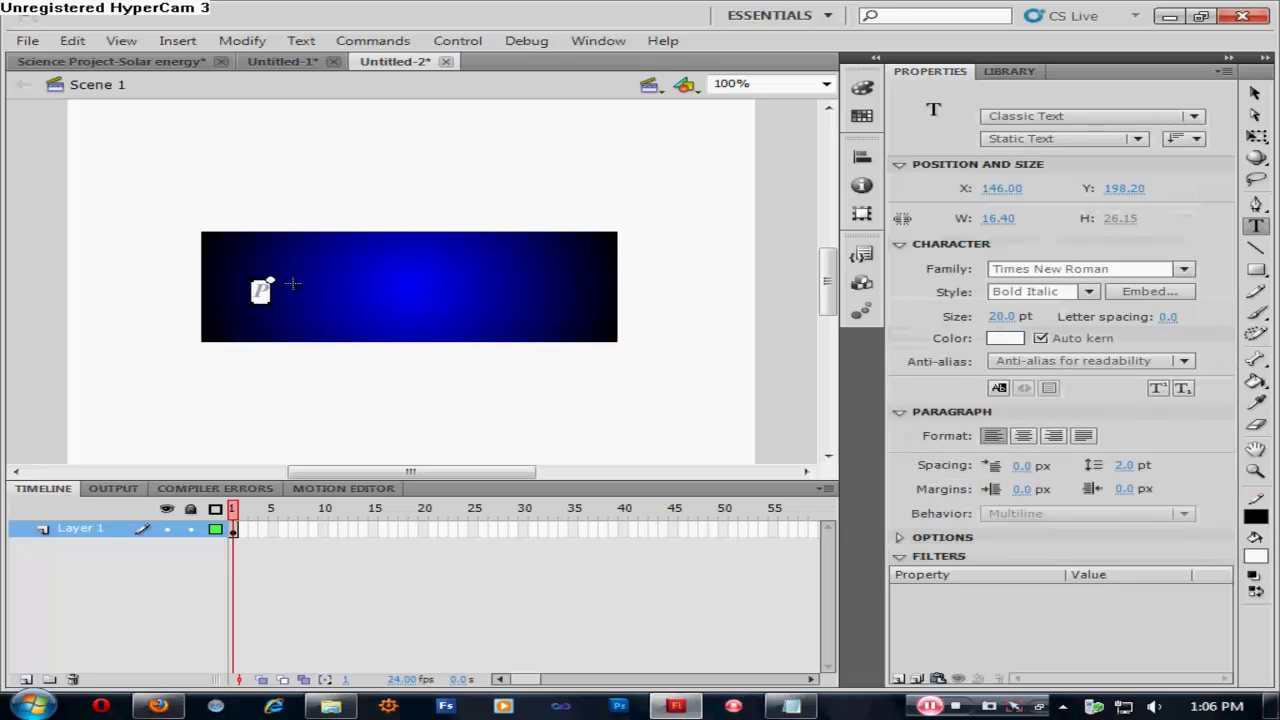
pyautogui.write('i')
pyautogui.write('ay')
pyautogui.click(454, 185)
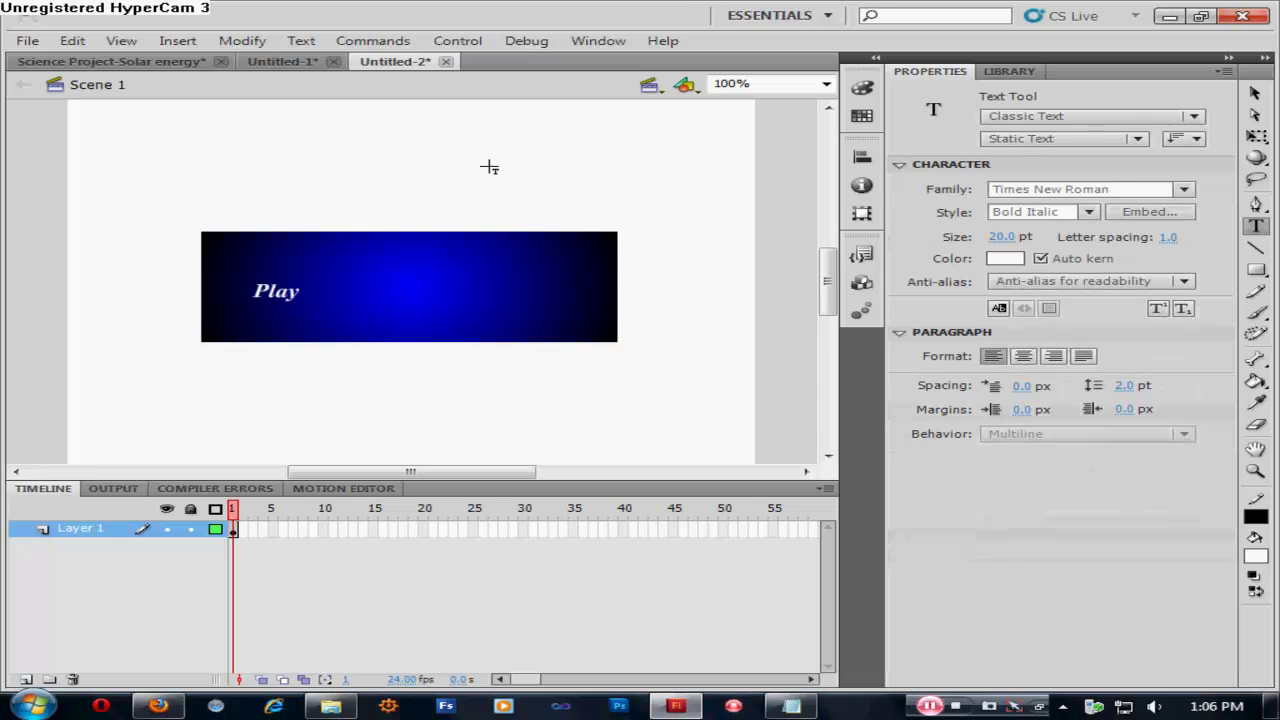
# Step: Enlarge the "Play" text with Free Transform to about 245 px wide and 82 px high, centred on the blue rectangle
pyautogui.click(1256, 135)
pyautogui.click(275, 305)
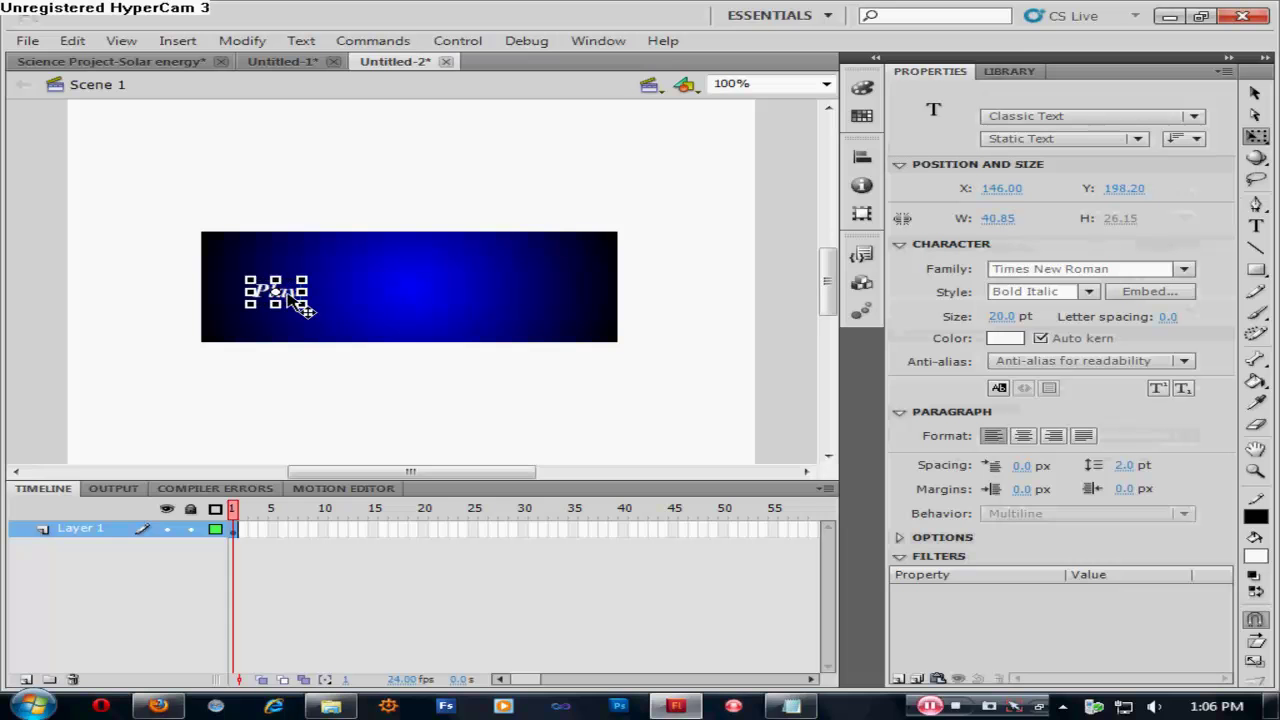
pyautogui.moveTo(295, 300); pyautogui.dragTo(542, 254)
pyautogui.moveTo(500, 305)
pyautogui.mouseDown()
pyautogui.moveTo(508, 288)
pyautogui.moveTo(515, 300)
pyautogui.mouseUp()
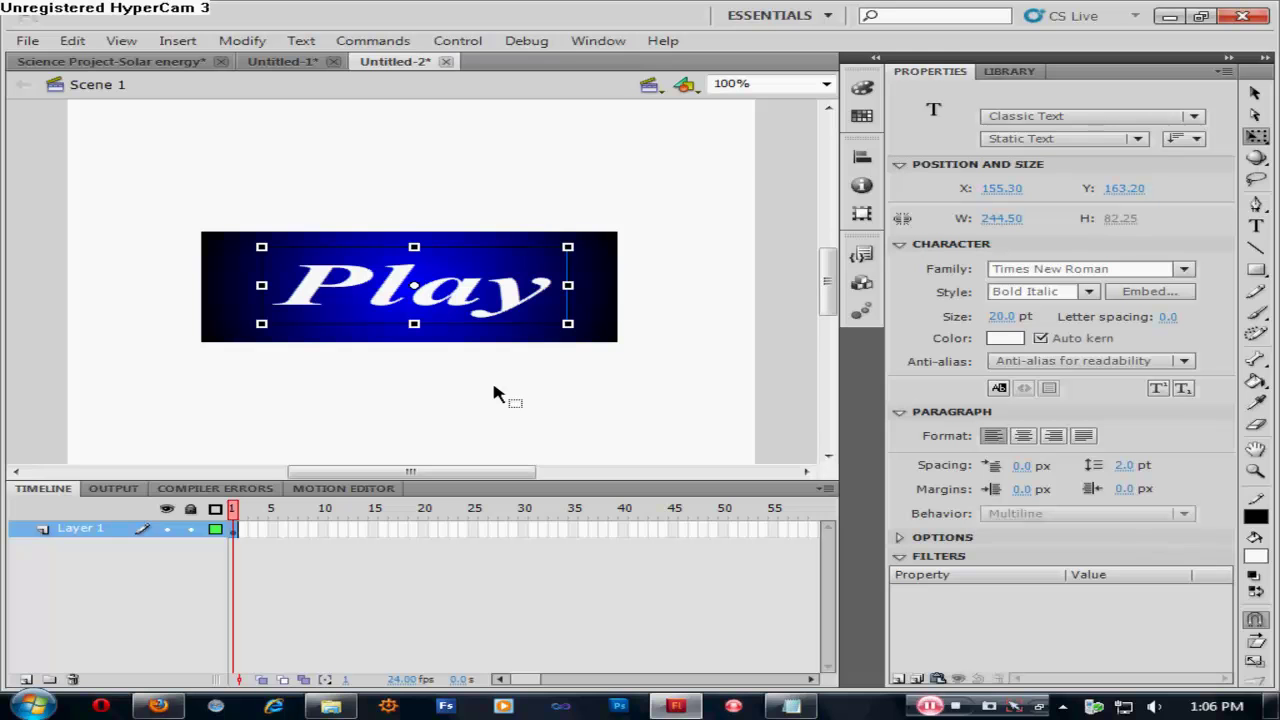
pyautogui.click(578, 388)
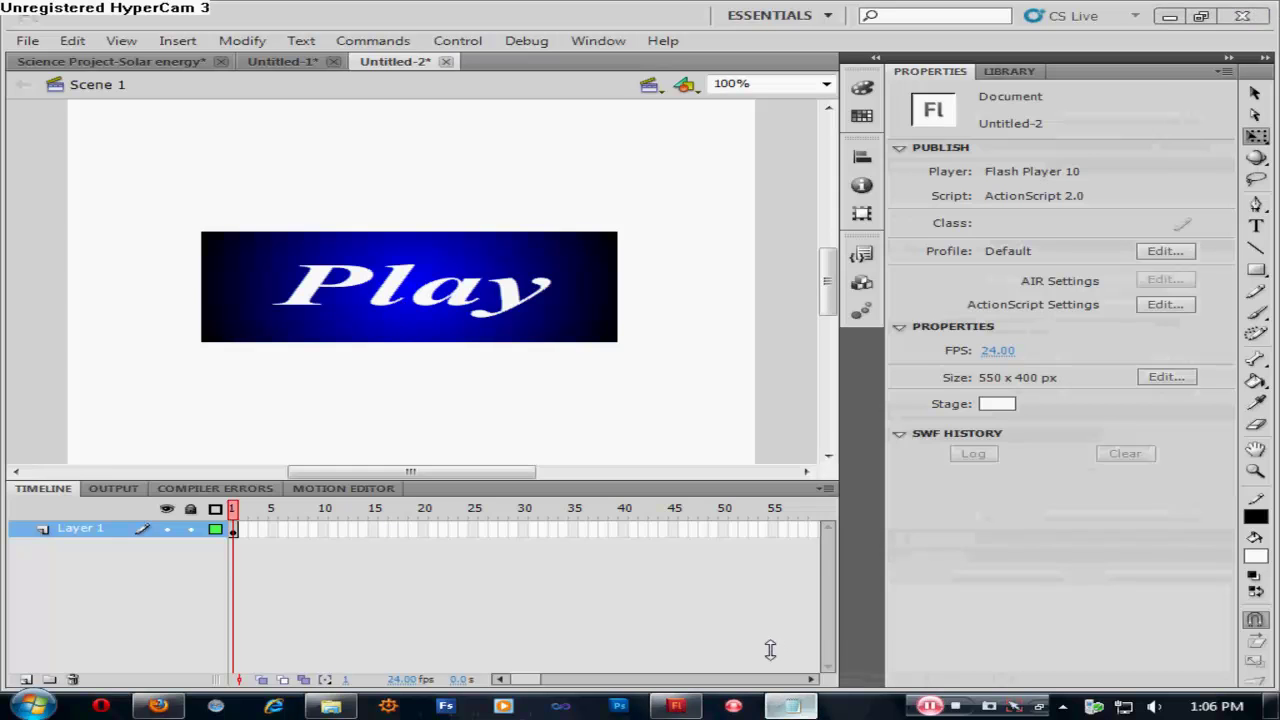
# Step: Switch to Notepad and add the lines "ok", "now convert the wwhole thing in to a button" and "watch"
pyautogui.click(790, 706)
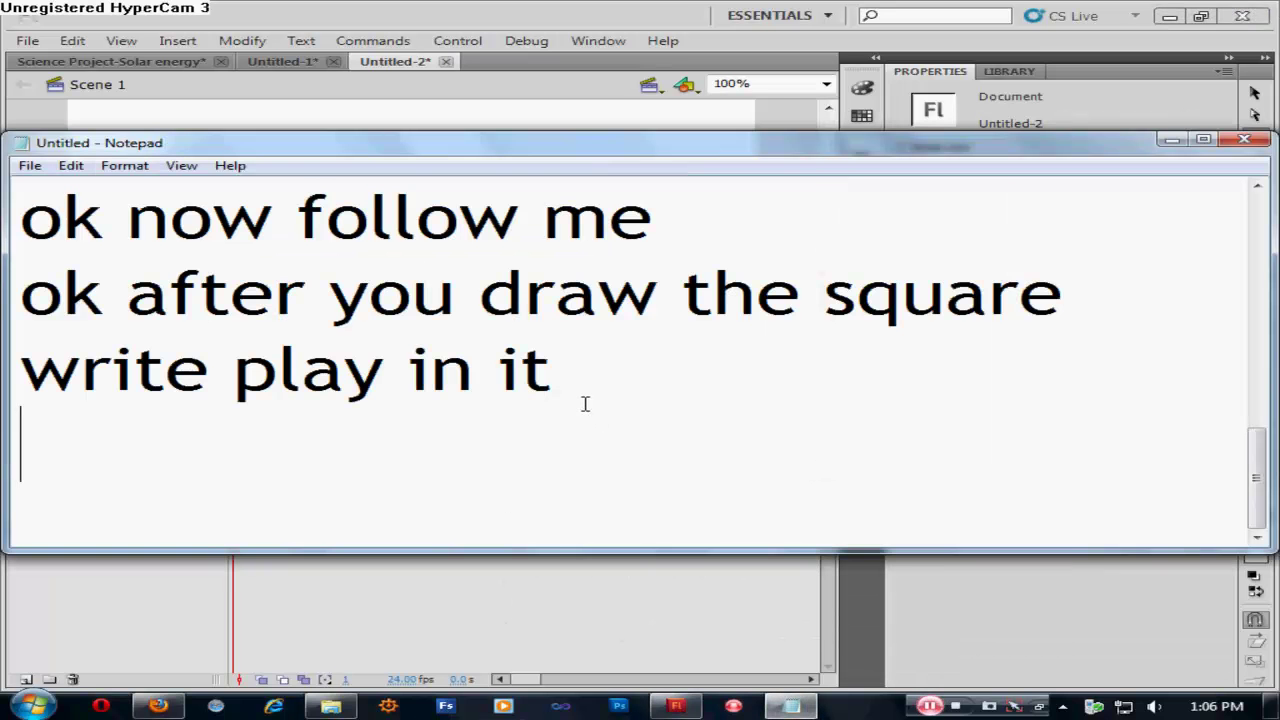
pyautogui.write('ok')
pyautogui.press('Return')
pyautogui.write('now ')
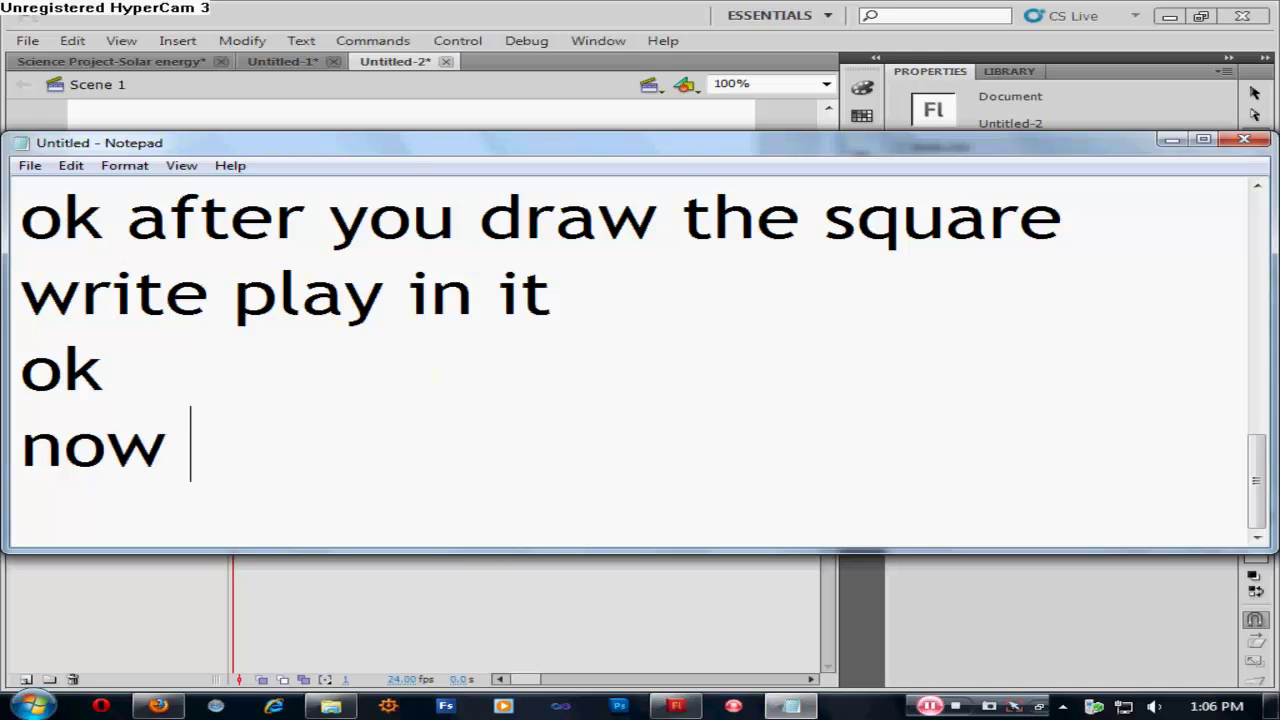
pyautogui.write('convert')
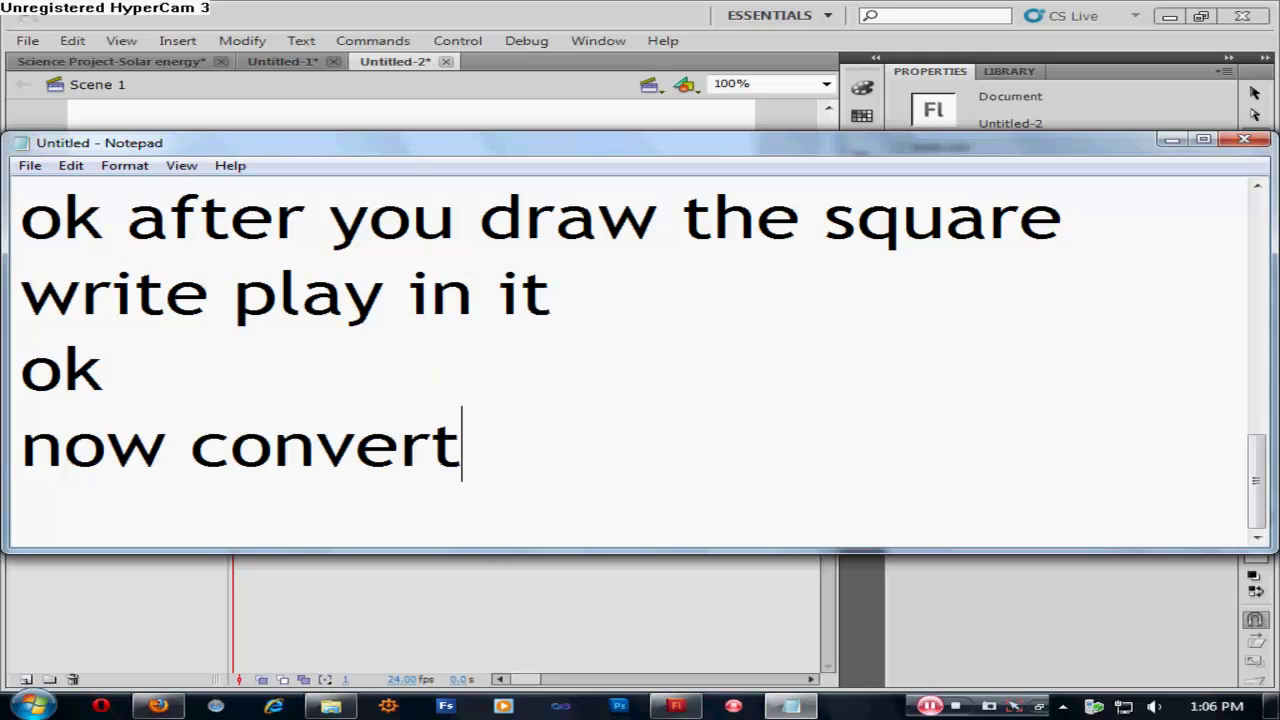
pyautogui.write(' the ')
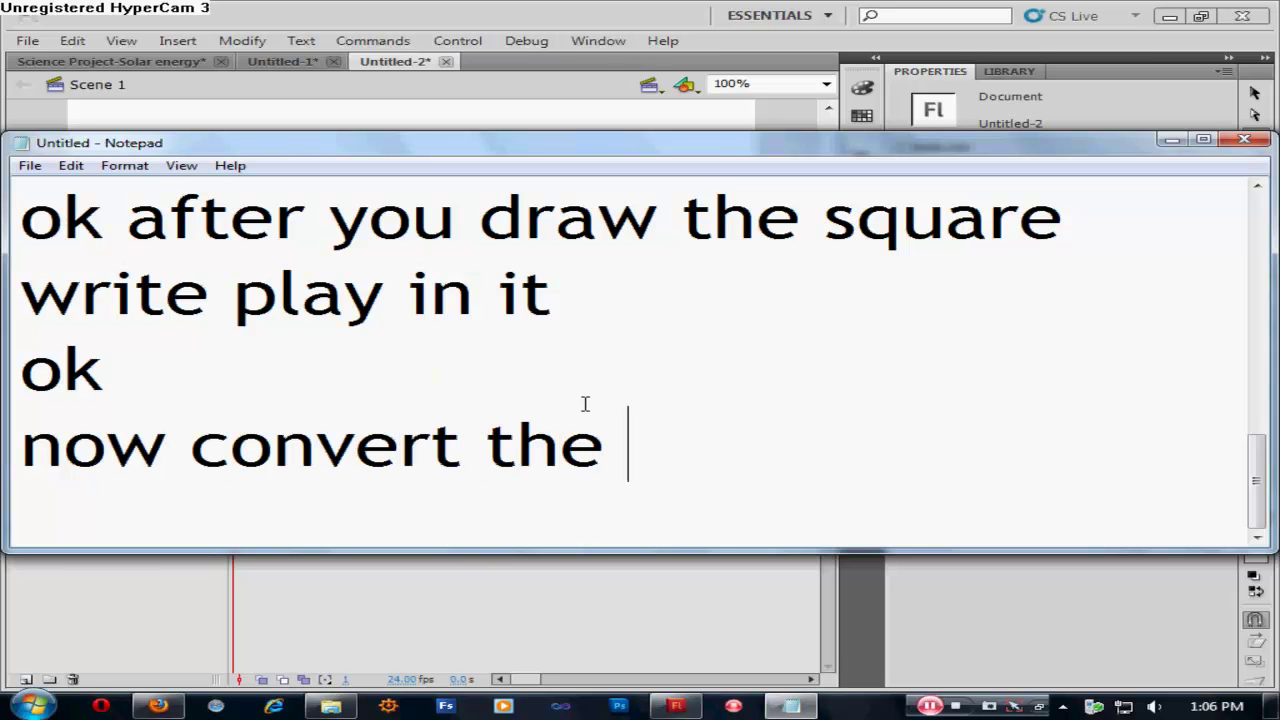
pyautogui.write('wwhole ')
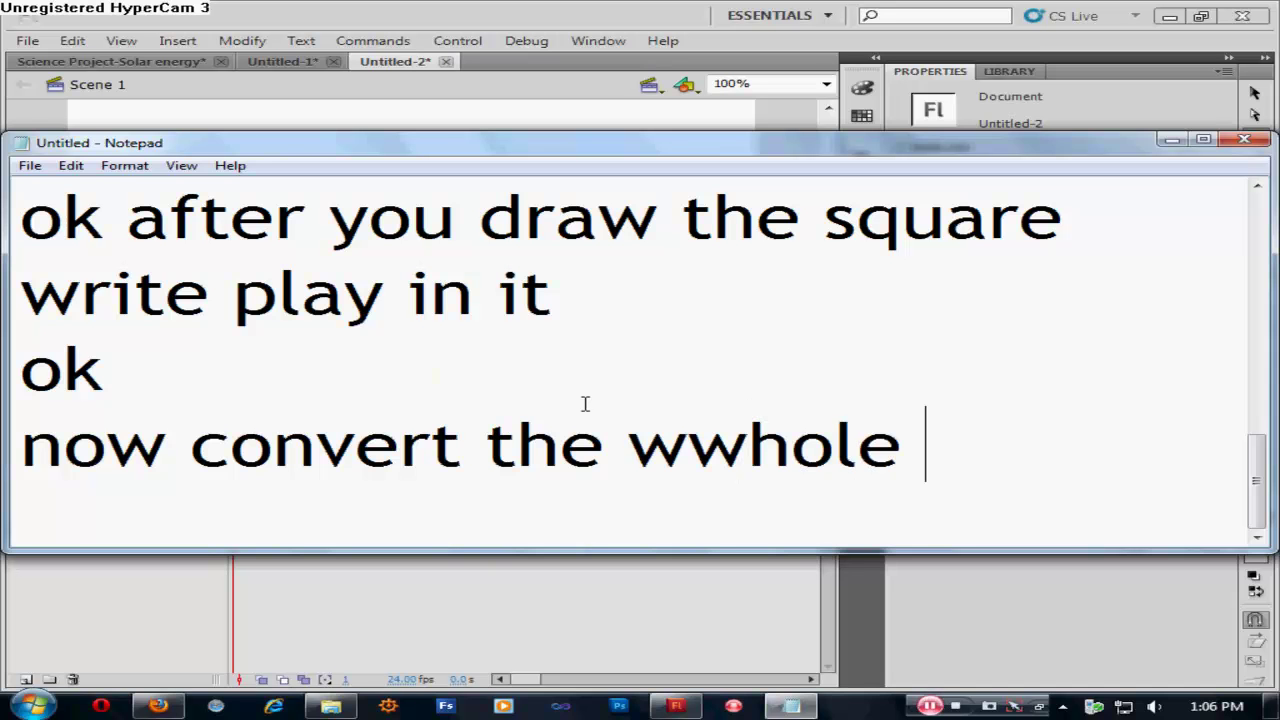
pyautogui.write('thing i')
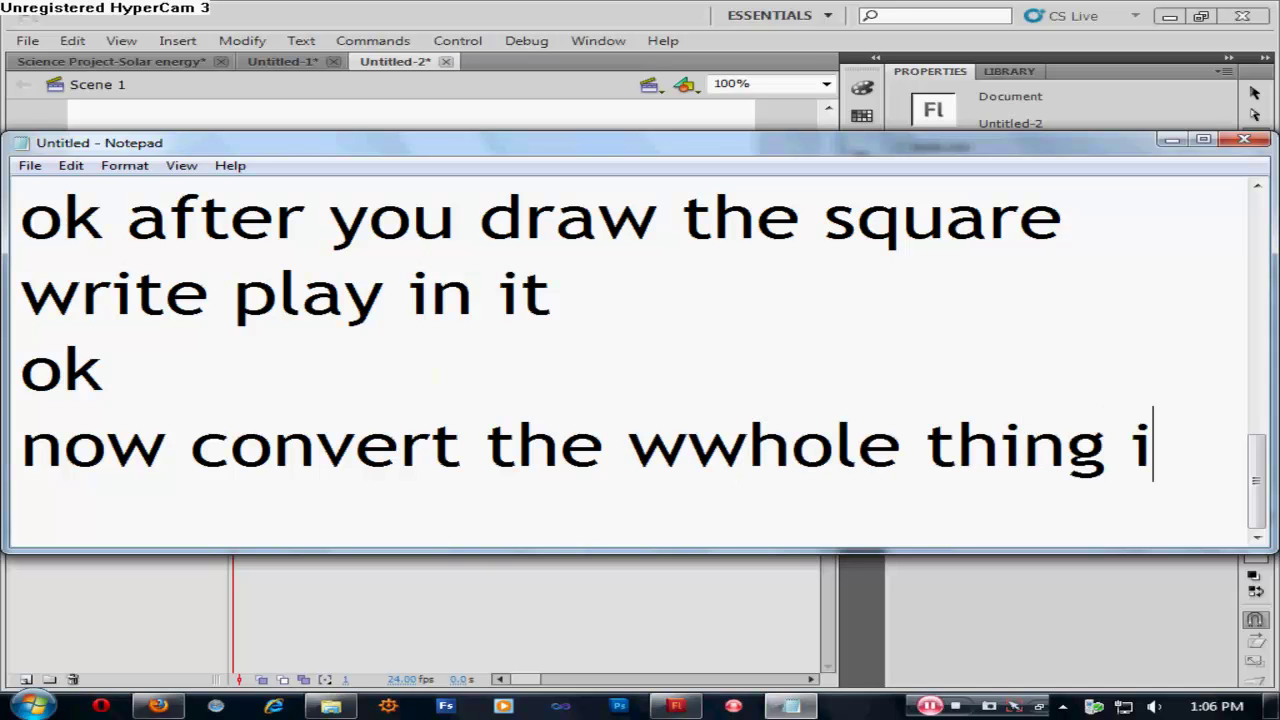
pyautogui.write('n to a')
pyautogui.write('button')
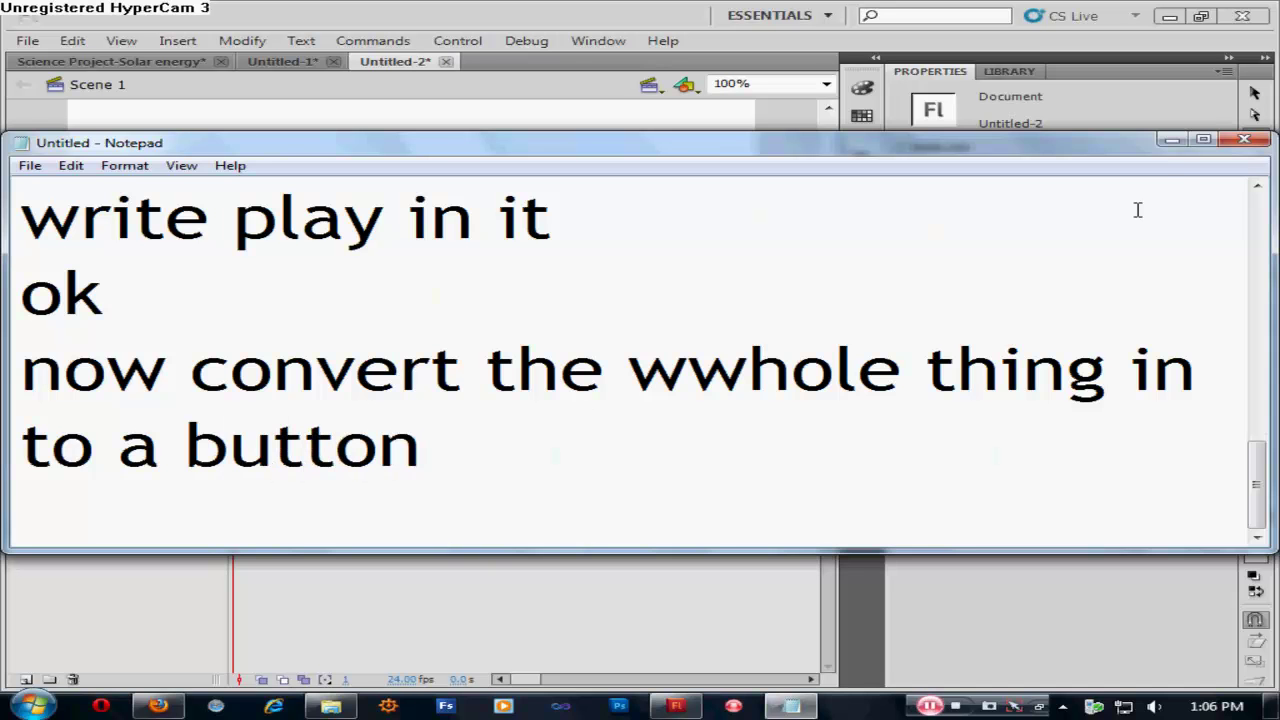
pyautogui.press('Return')
pyautogui.write('watch')
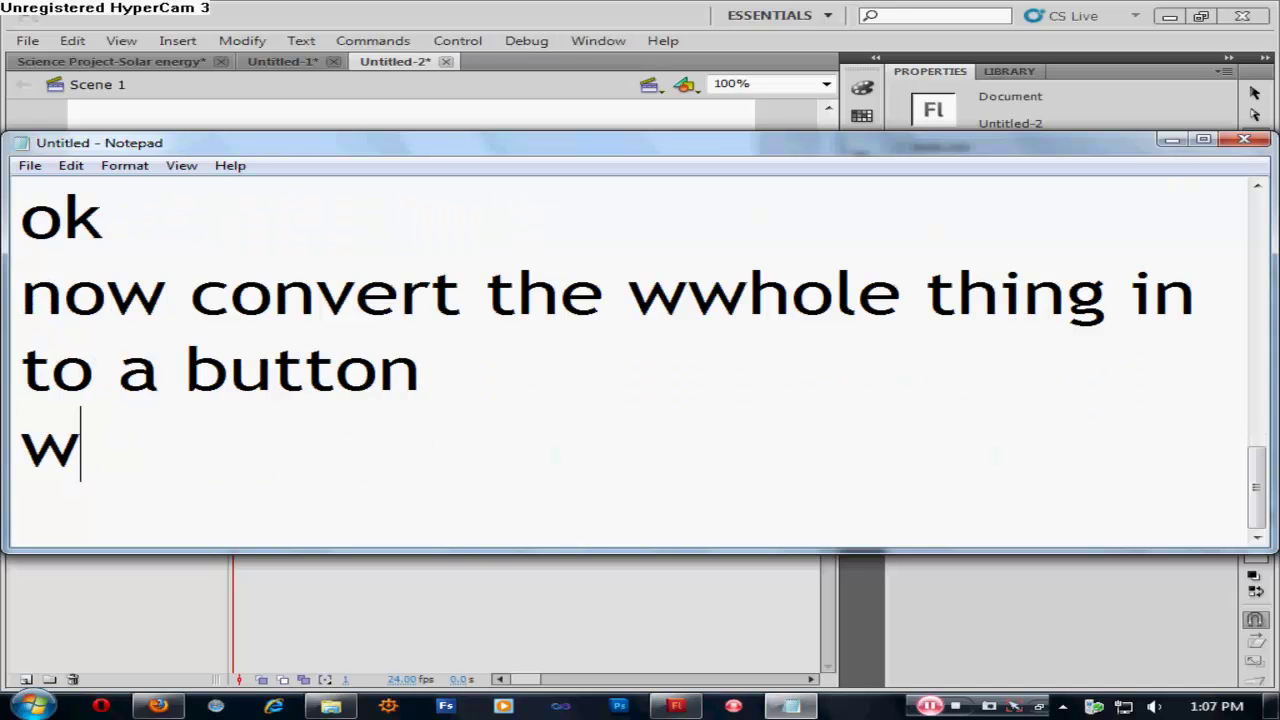
# Step: Switch to Flash Professional and select the blue rectangle together with its "Play" text using the Selection tool
pyautogui.click(1170, 141)
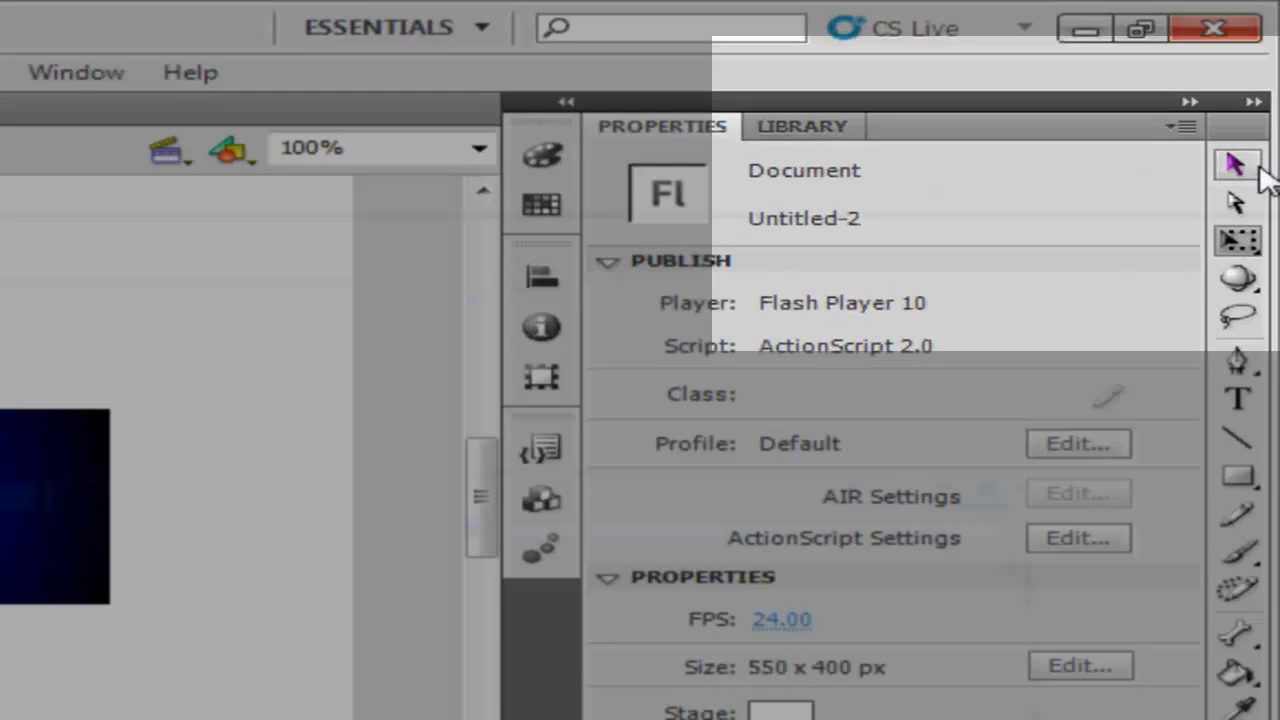
pyautogui.moveTo(159, 186); pyautogui.dragTo(640, 382)
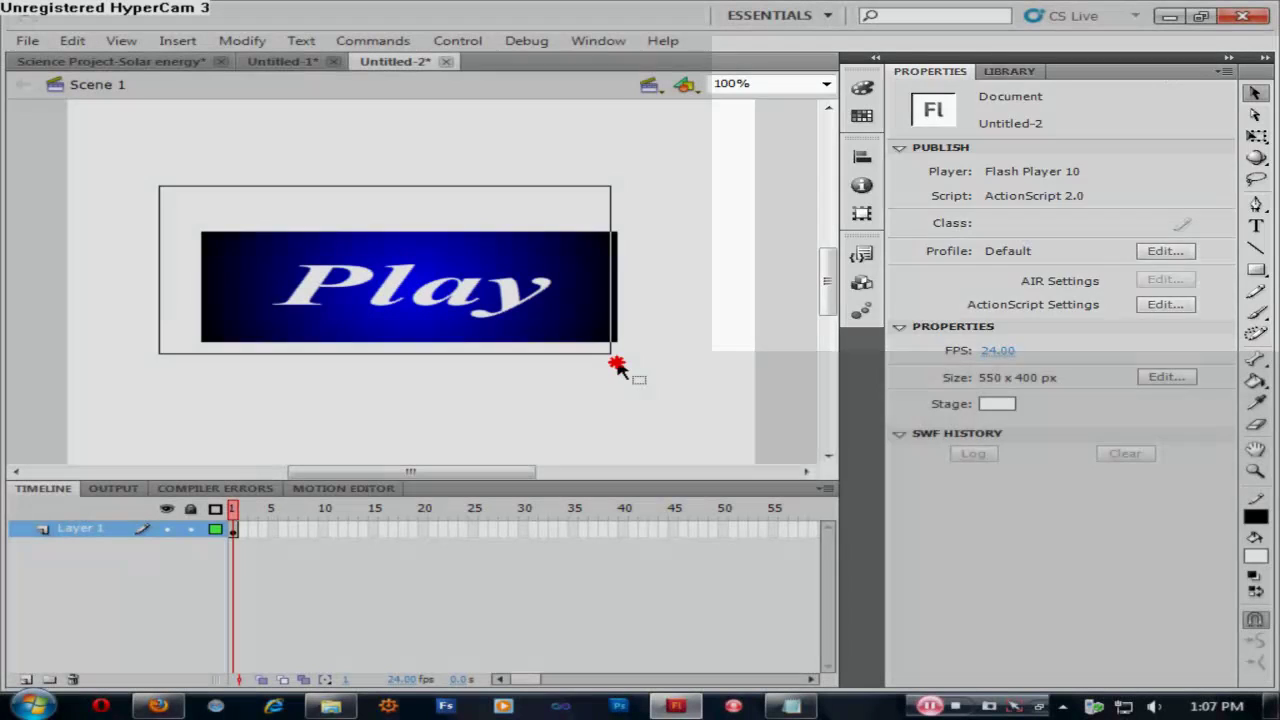
pyautogui.moveTo(174, 178); pyautogui.dragTo(645, 387)
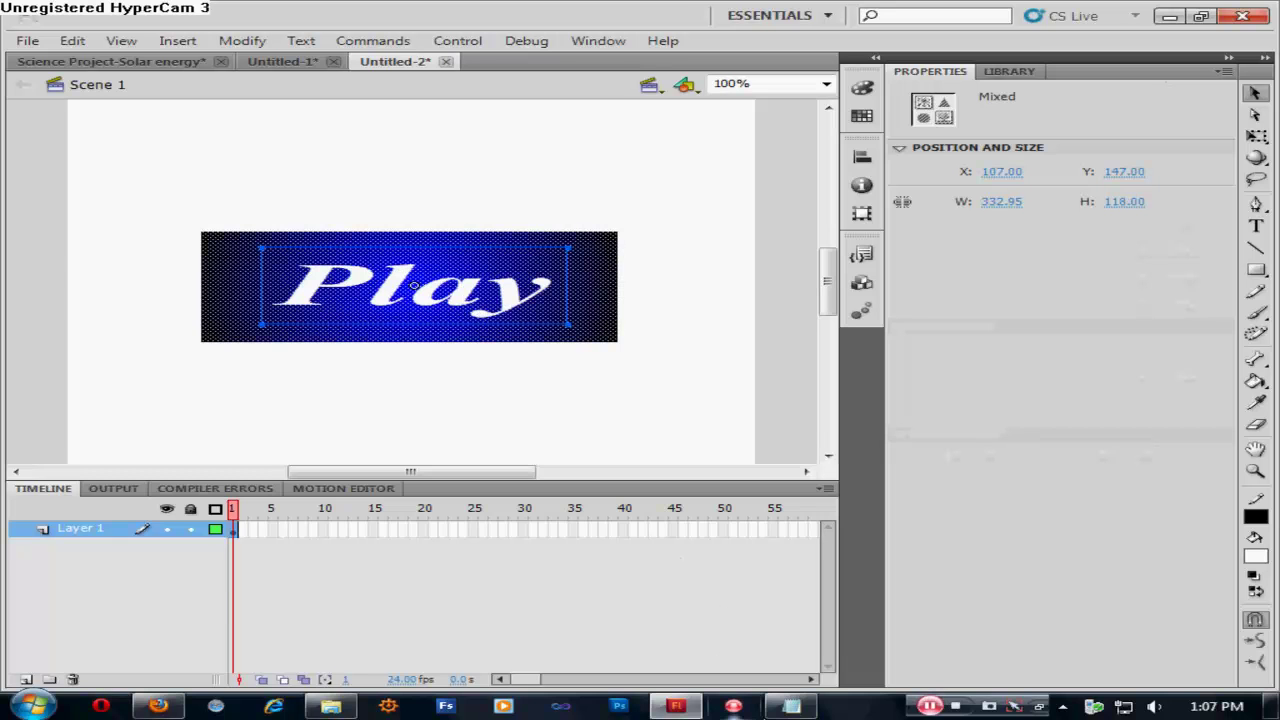
# Step: Switch to Notepad and add the line "now right click and chose convert to symbol" below "watch"
pyautogui.click(791, 706)
pyautogui.press('Return')
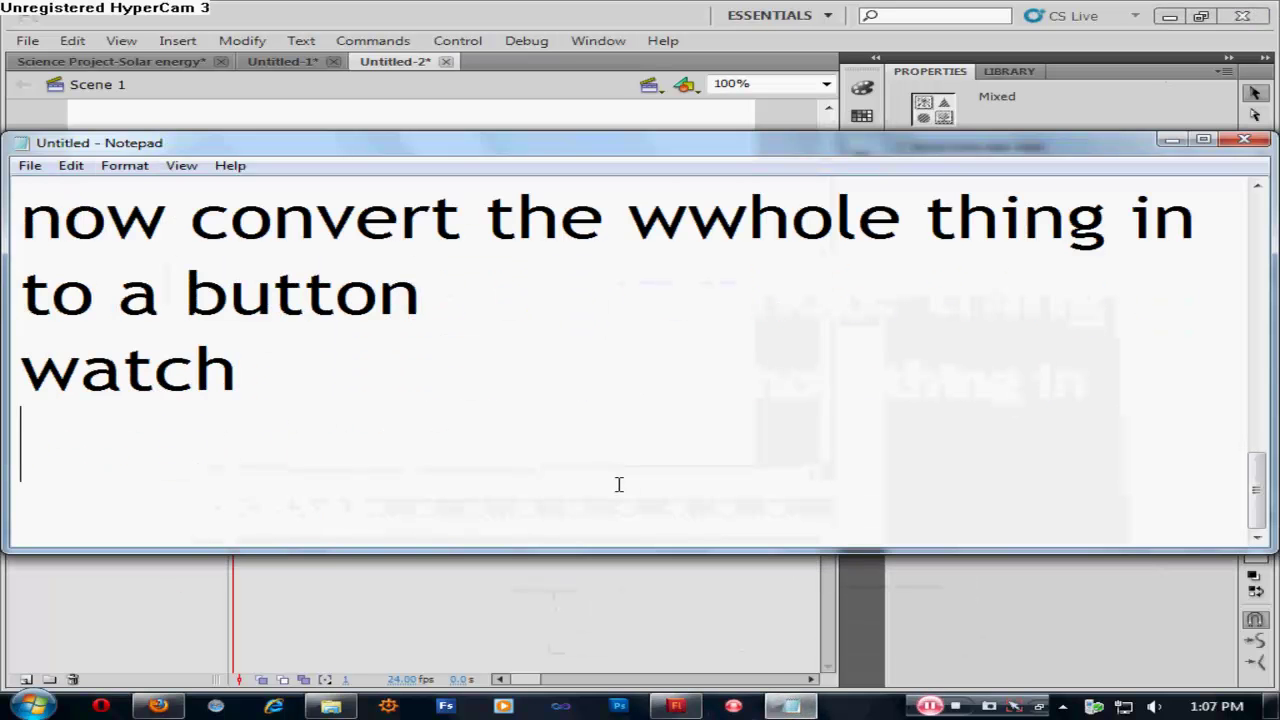
pyautogui.write('now right')
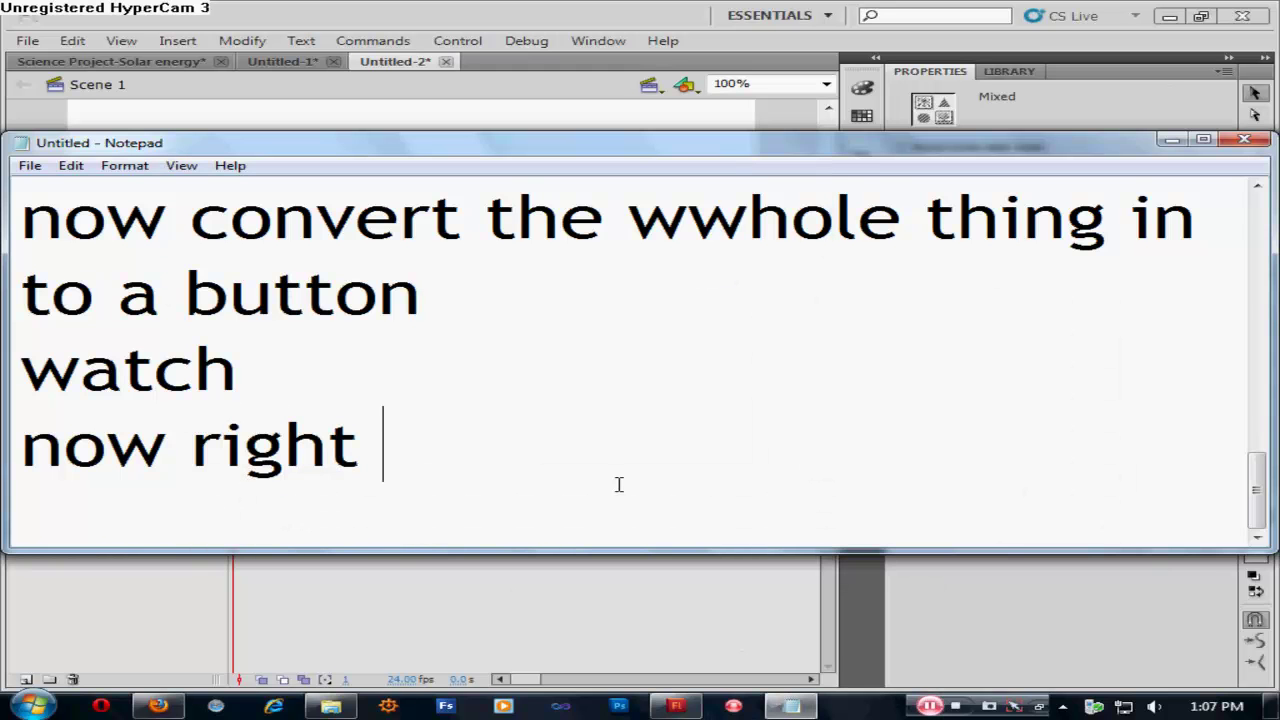
pyautogui.write(' click and chose')
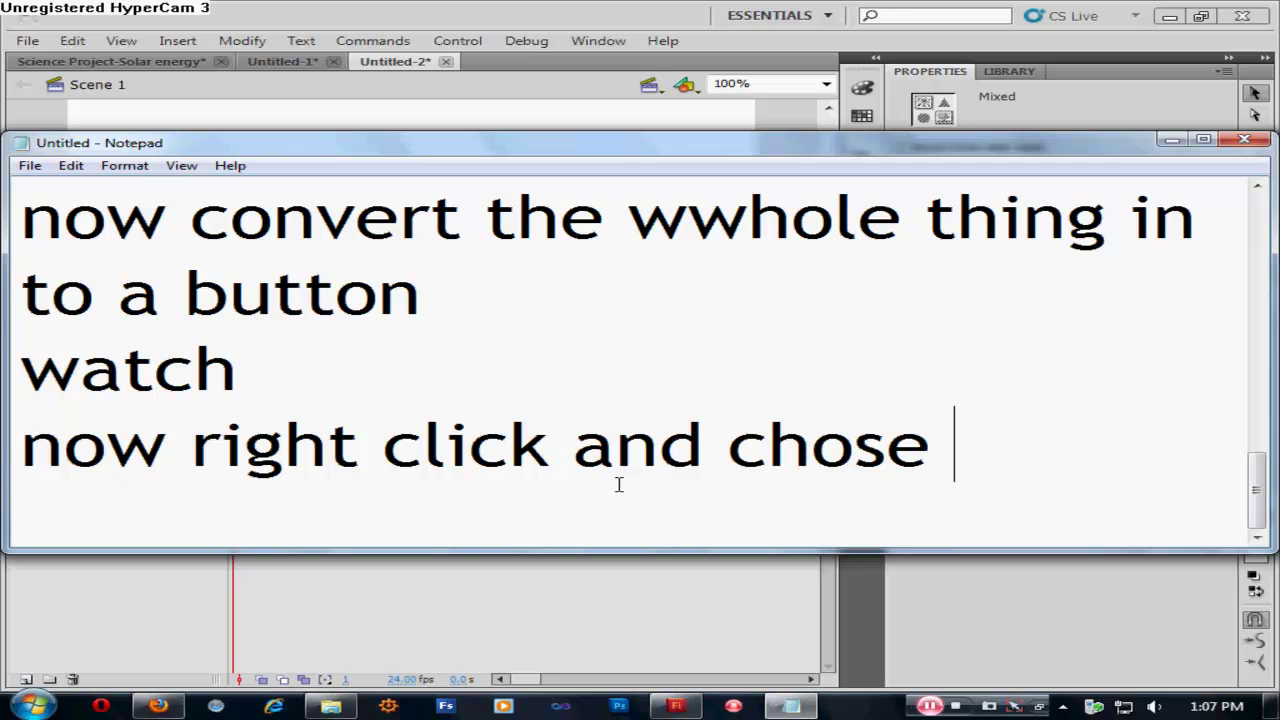
pyautogui.write(' convert')
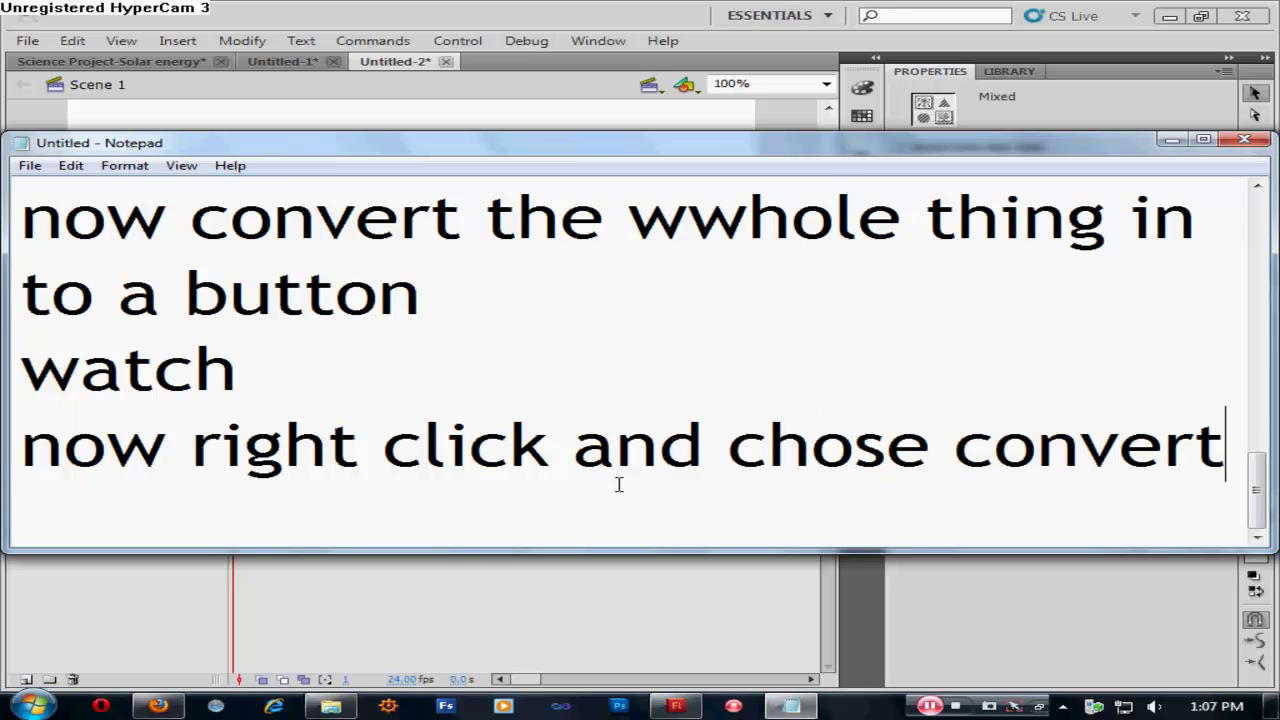
pyautogui.write(' to sy')
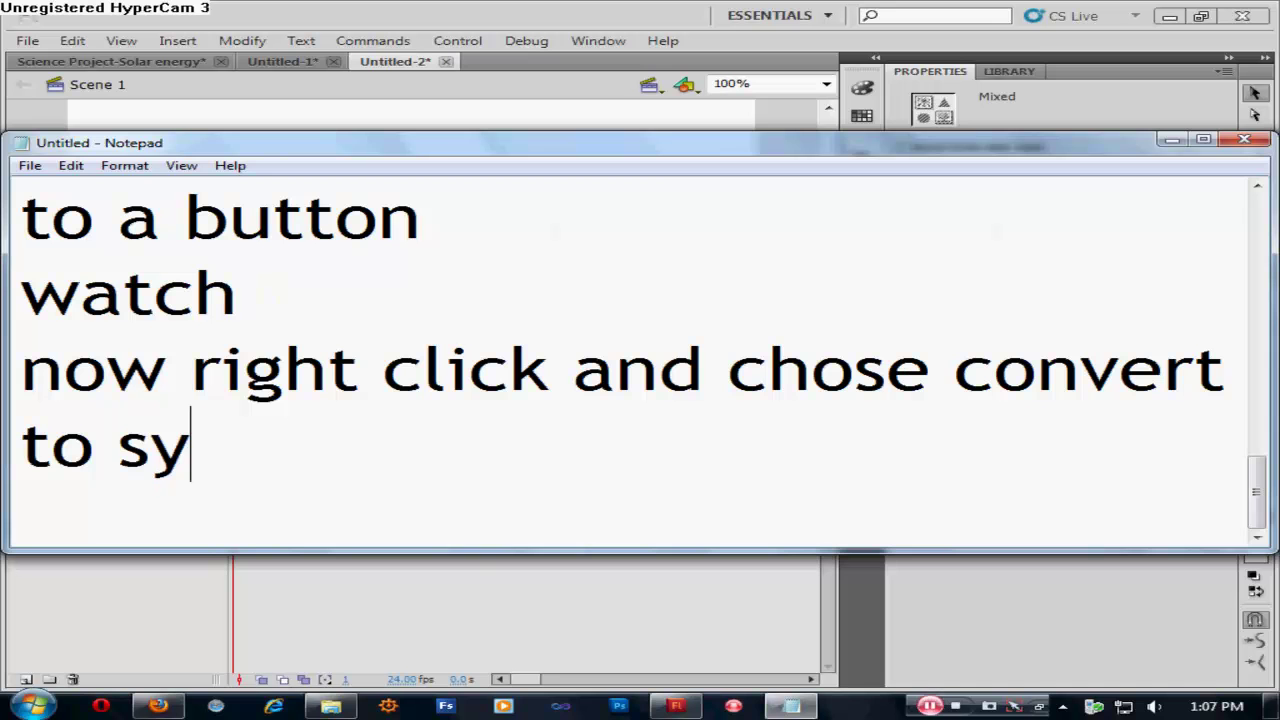
pyautogui.write('mbol')
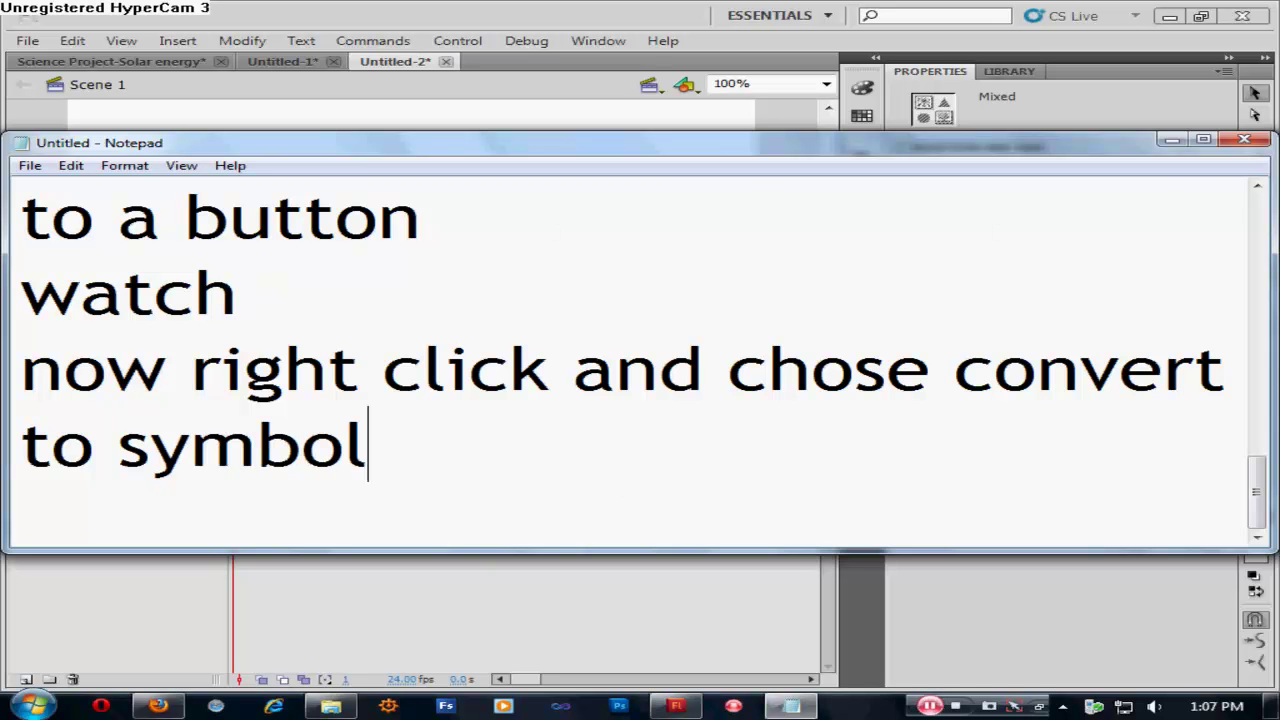
# Step: Switch to Flash Professional and start Convert to Symbol on the selected rectangle and "Play" text
pyautogui.click(1171, 139)
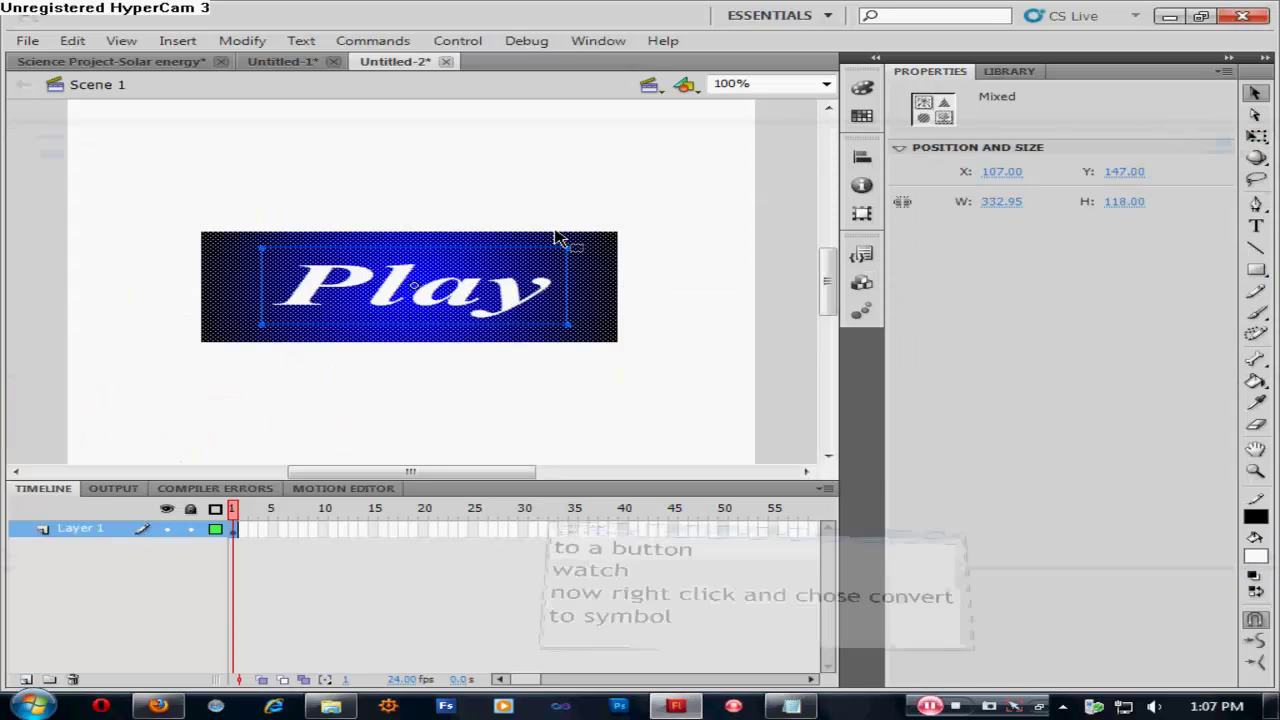
pyautogui.rightClick(449, 306)
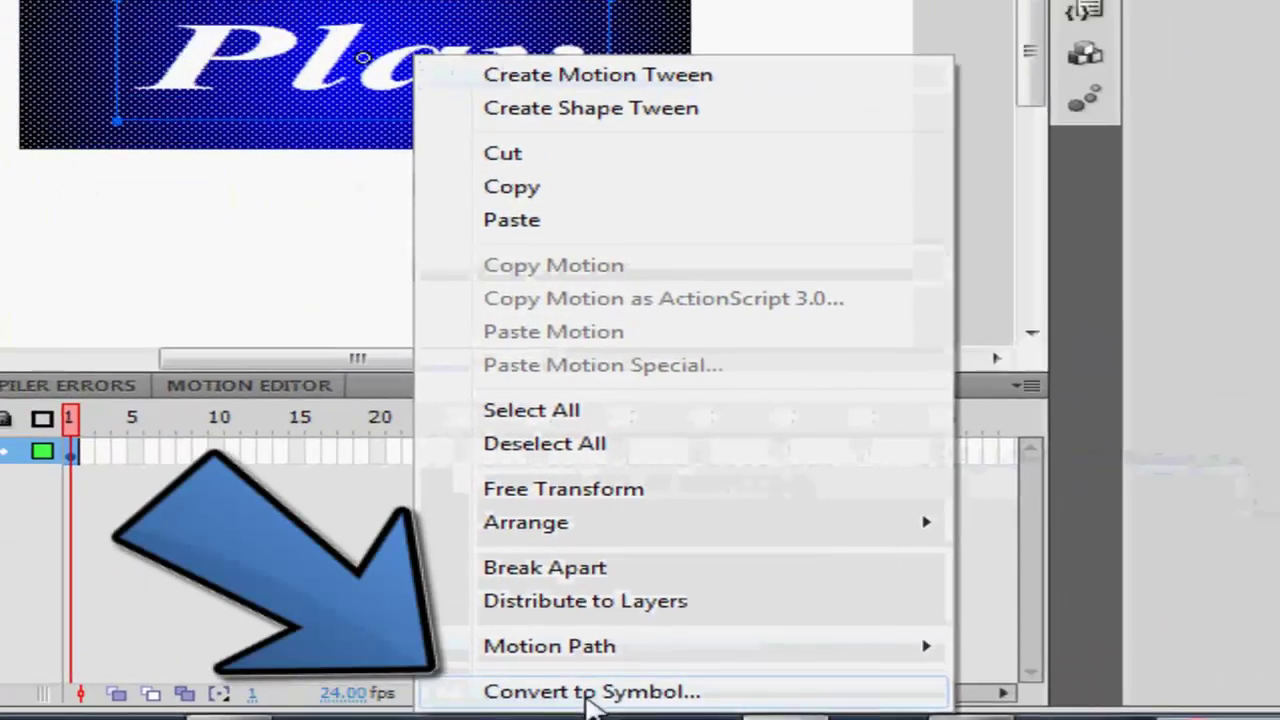
pyautogui.click(590, 695)
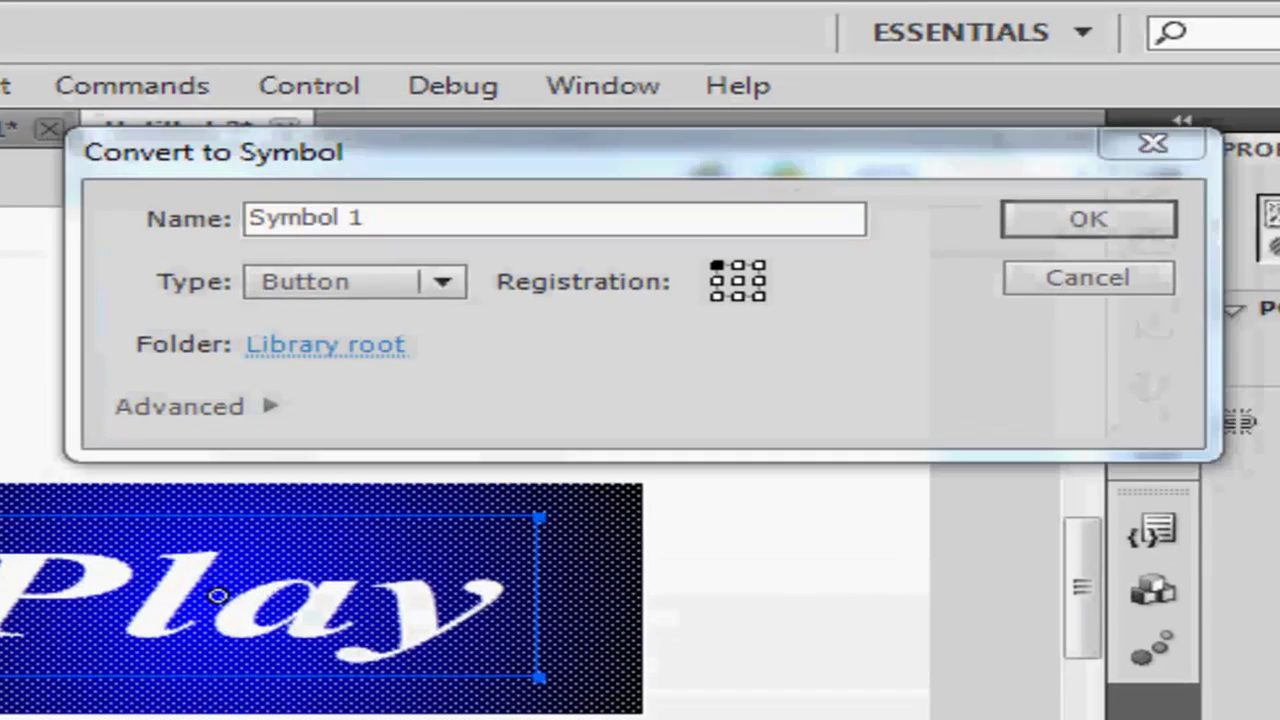
# Step: Switch to Notepad and add the line "now give a name to the button and select button from the drop down menu"
pyautogui.hotkey('alt', 'Tab')
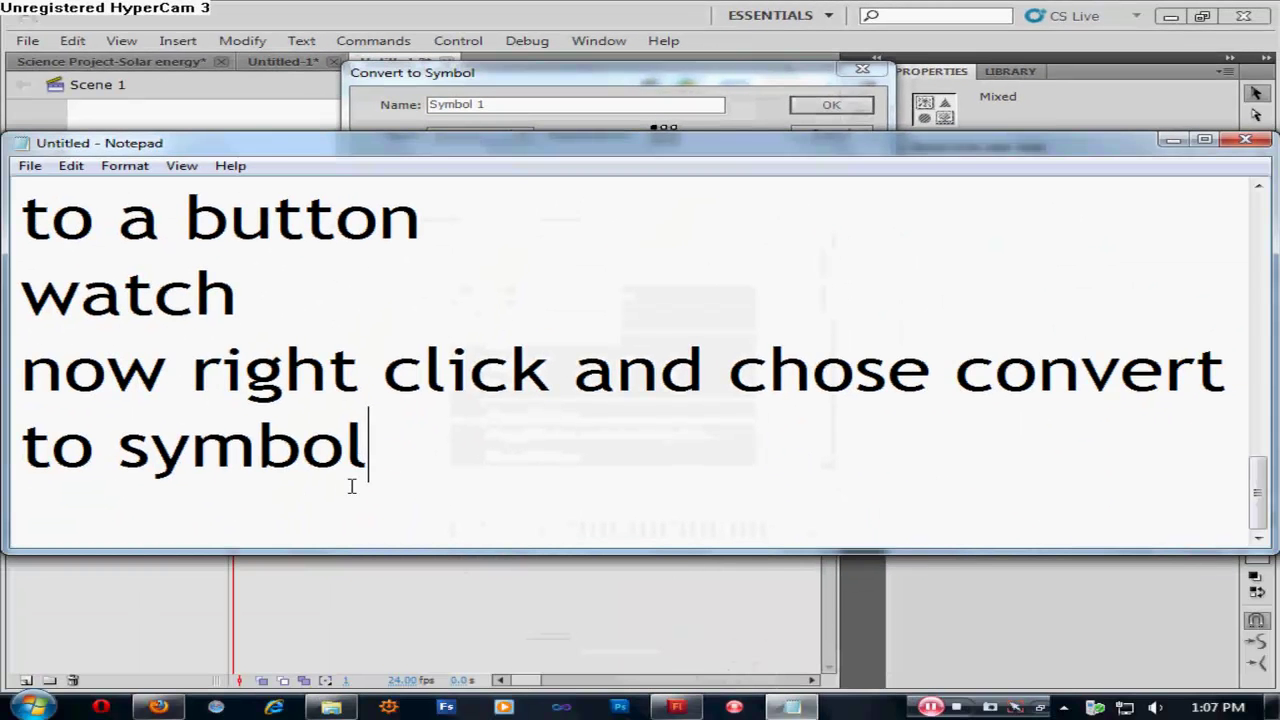
pyautogui.press('Return')
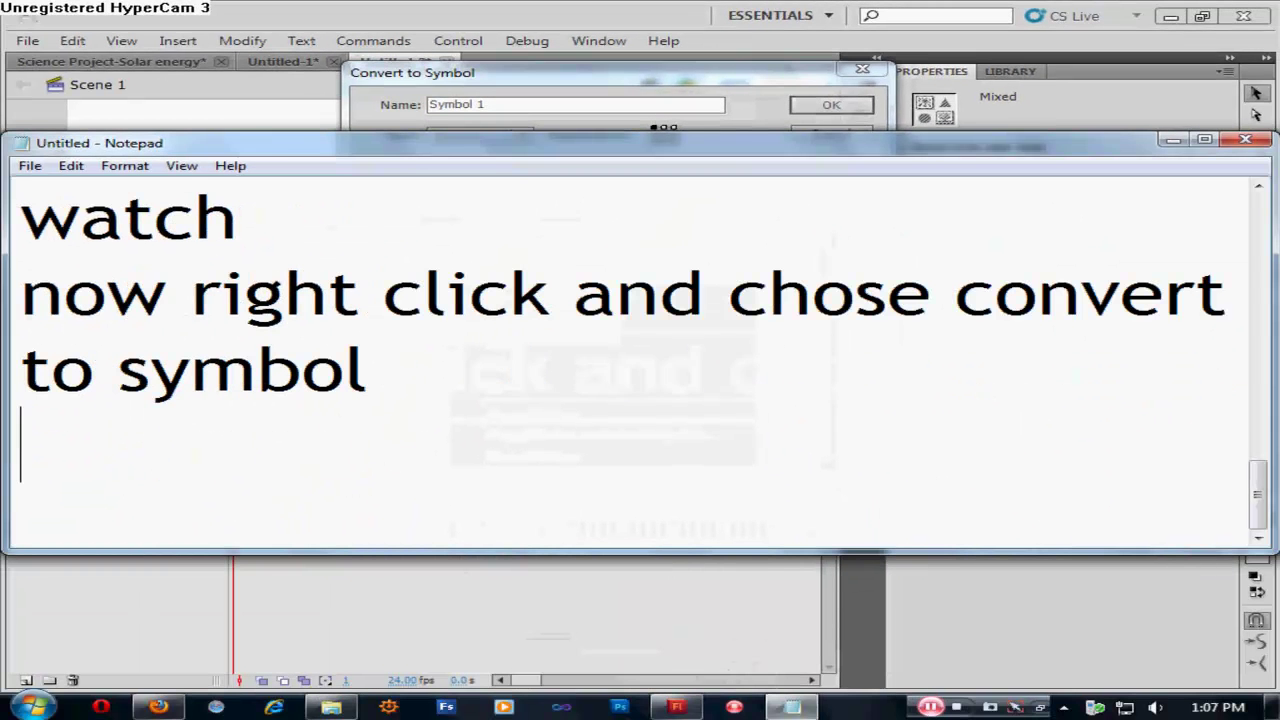
pyautogui.write('now ')
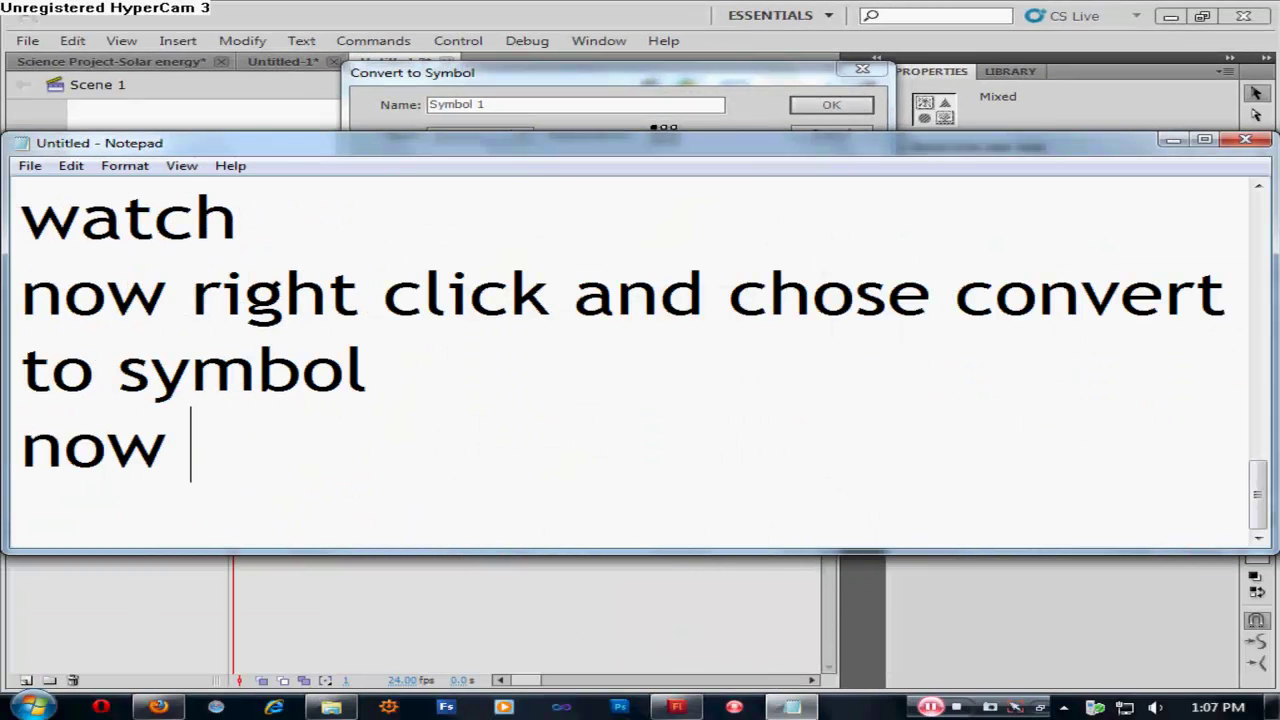
pyautogui.write('give a ')
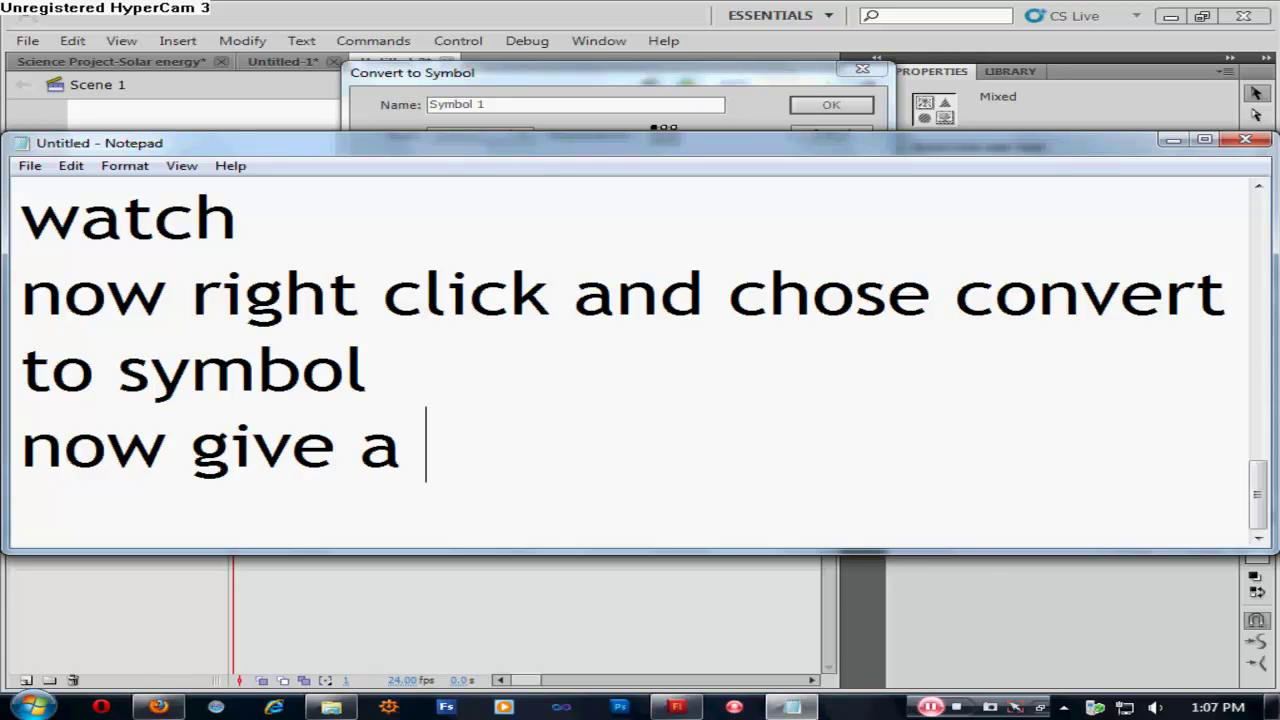
pyautogui.write('name to the')
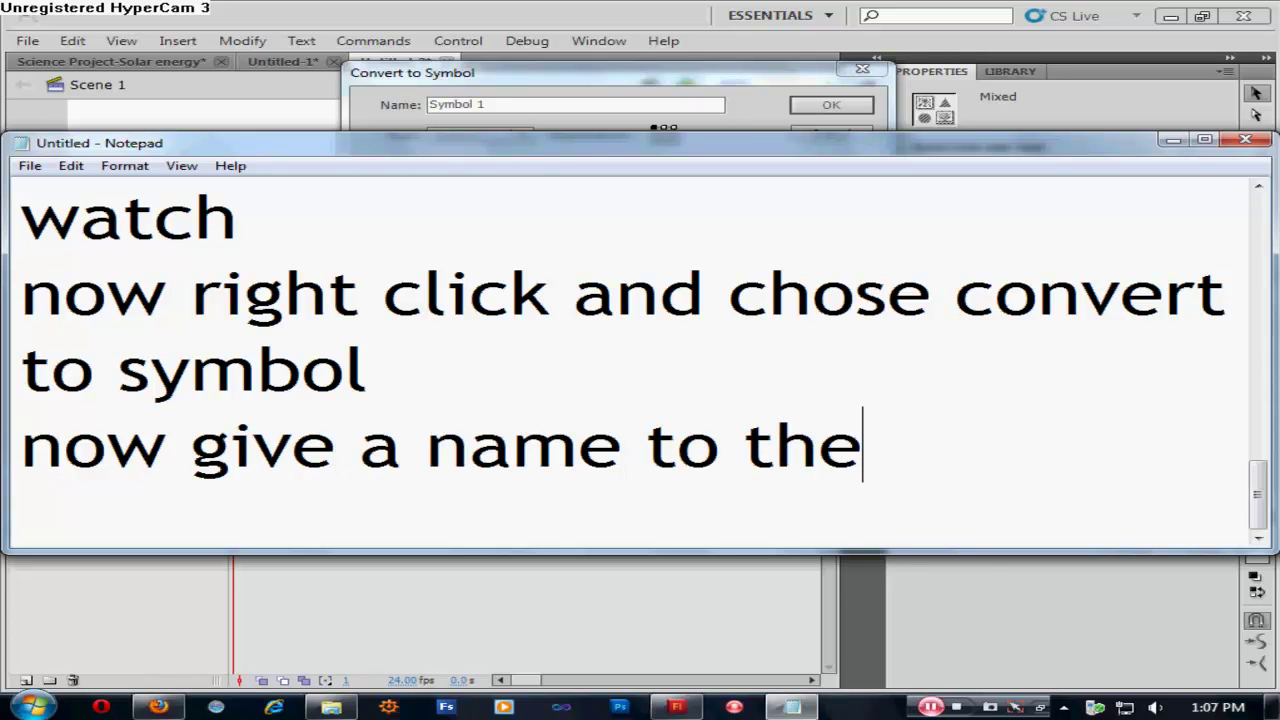
pyautogui.write(' button and ')
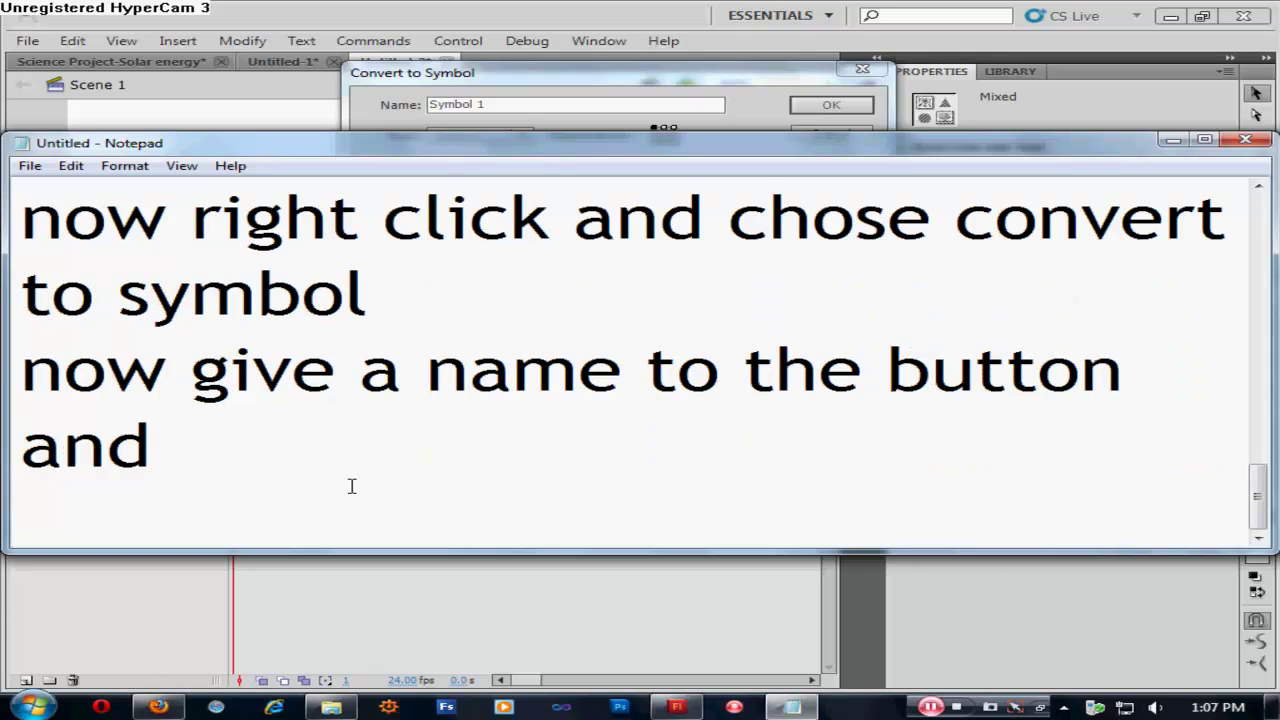
pyautogui.write('sel')
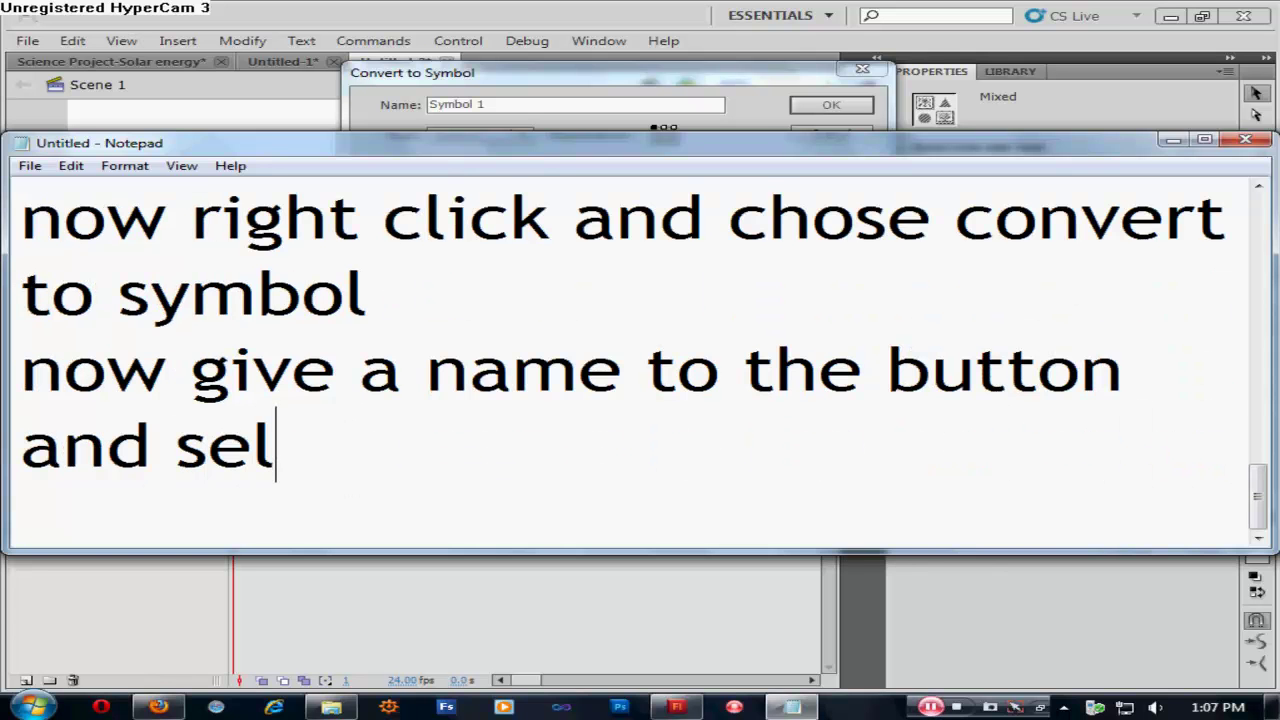
pyautogui.write('ect b')
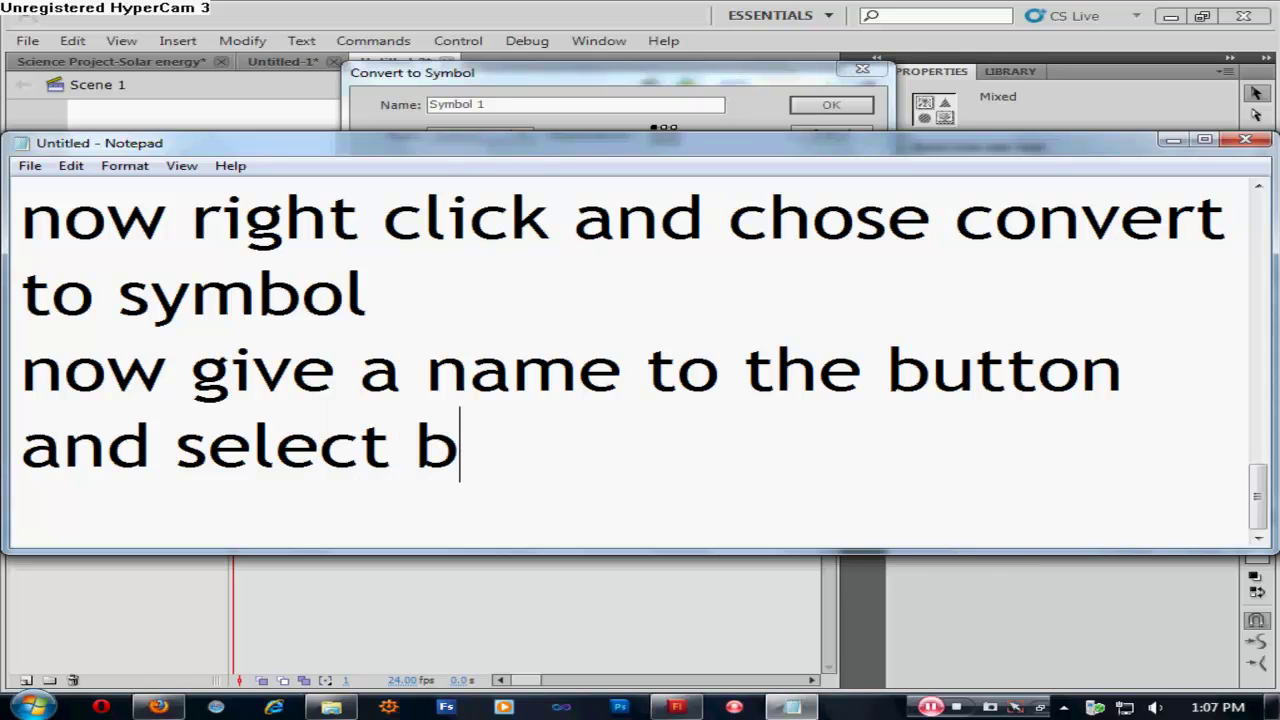
pyautogui.write('utton fr')
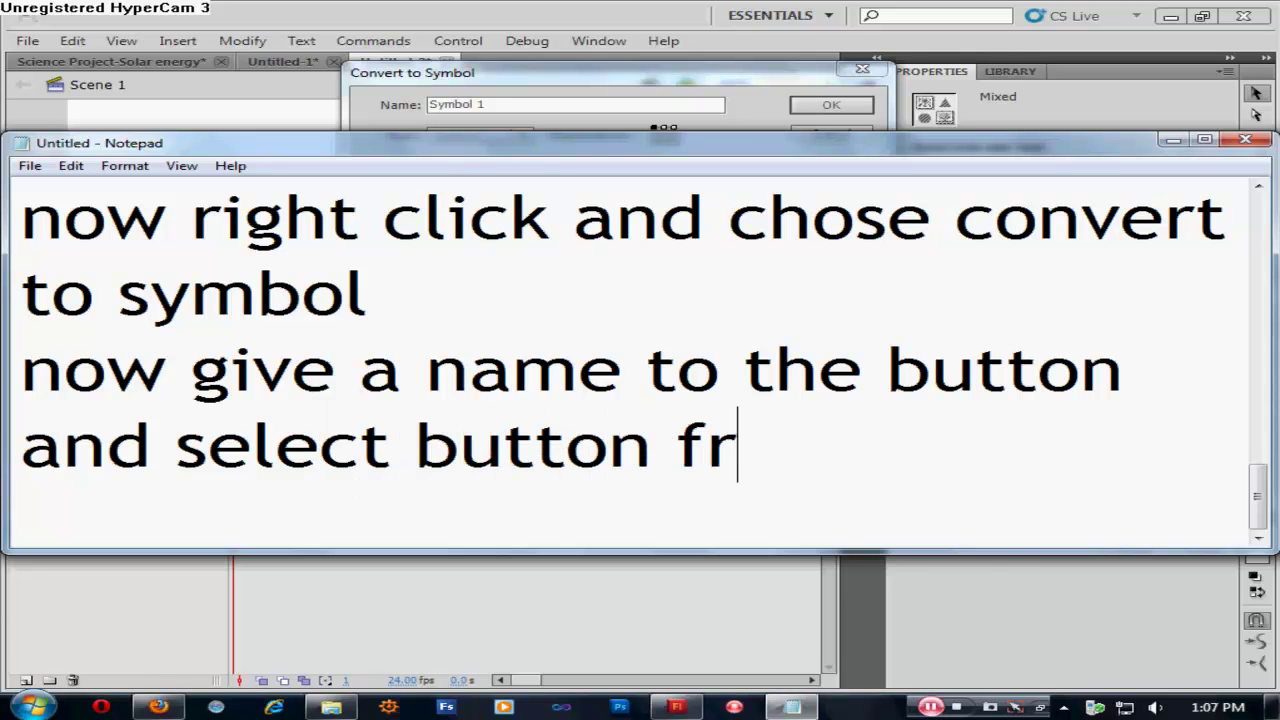
pyautogui.write('om the d')
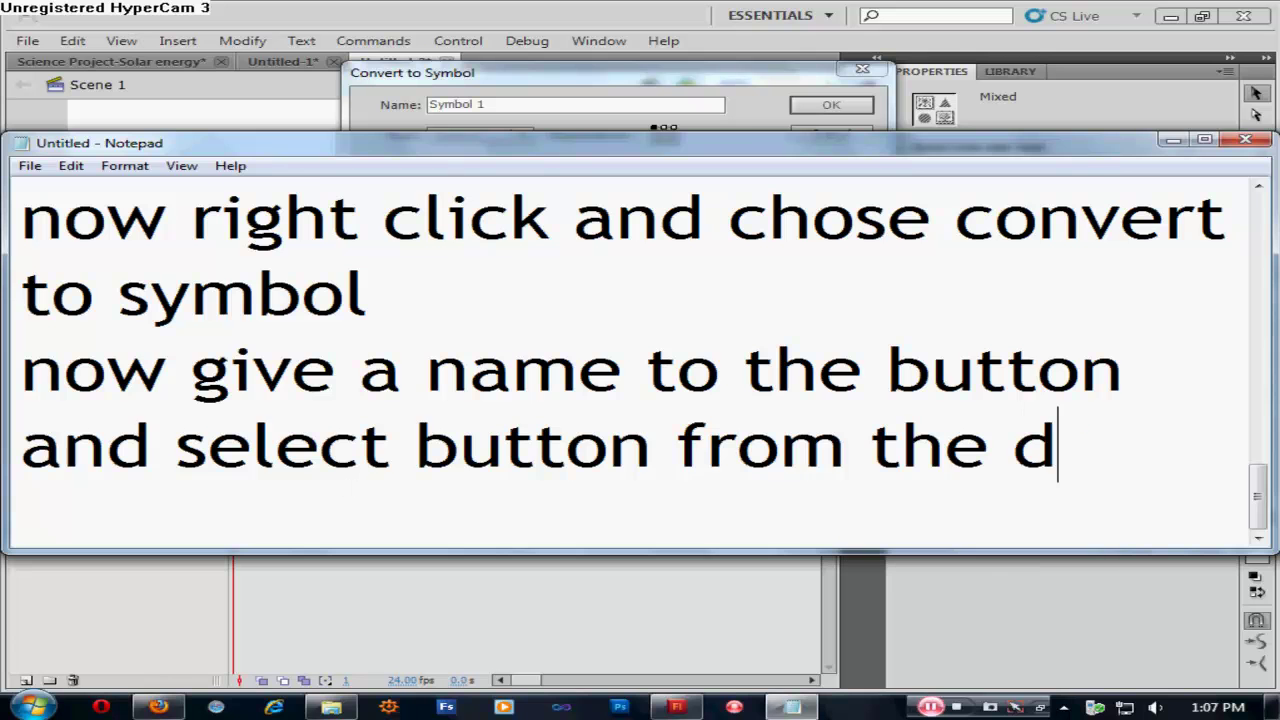
pyautogui.write('rop down men')
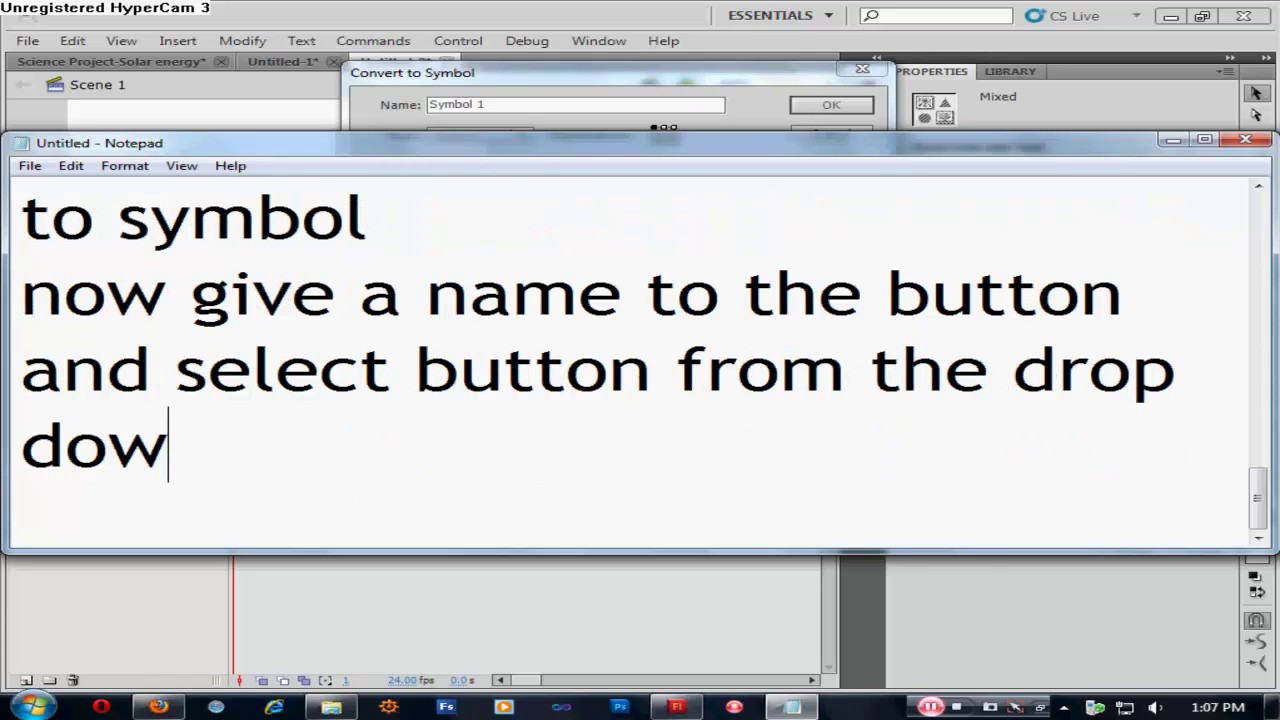
pyautogui.write('u')
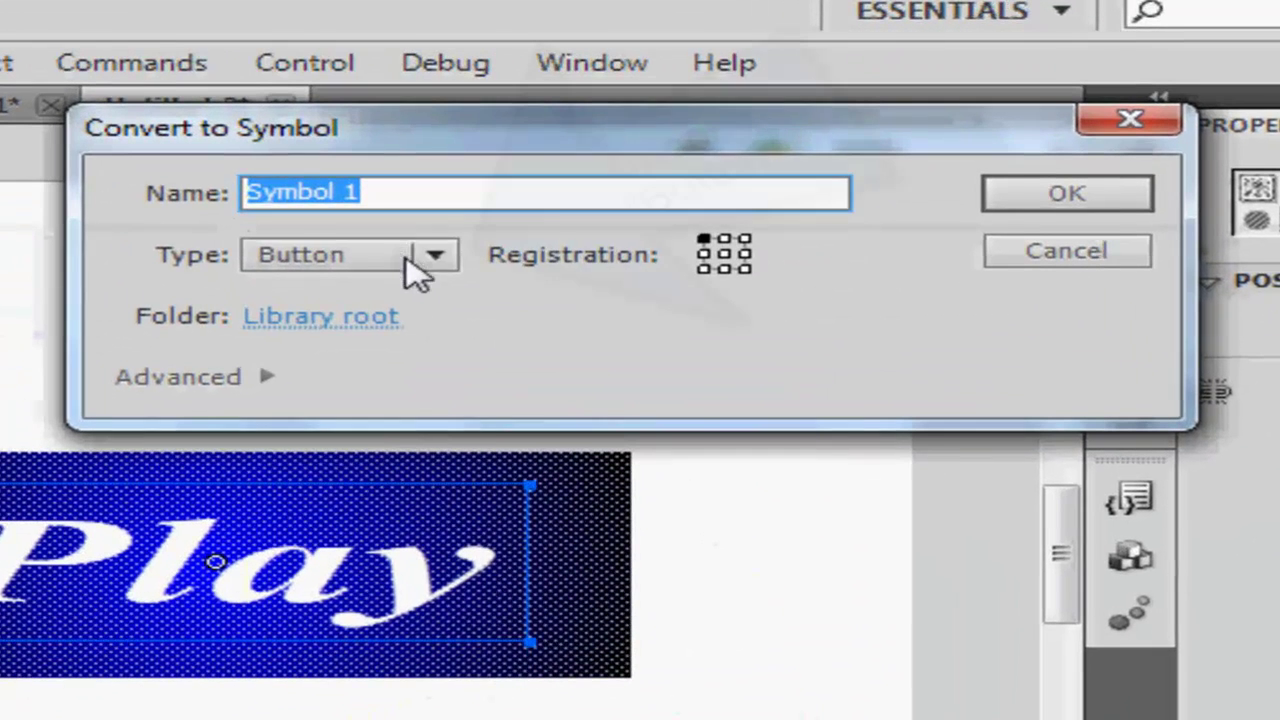
# Step: Convert the selected rectangle and "Play" text to a Button symbol named "play_btn" with its registration point at the top-left corner
pyautogui.click(406, 258)
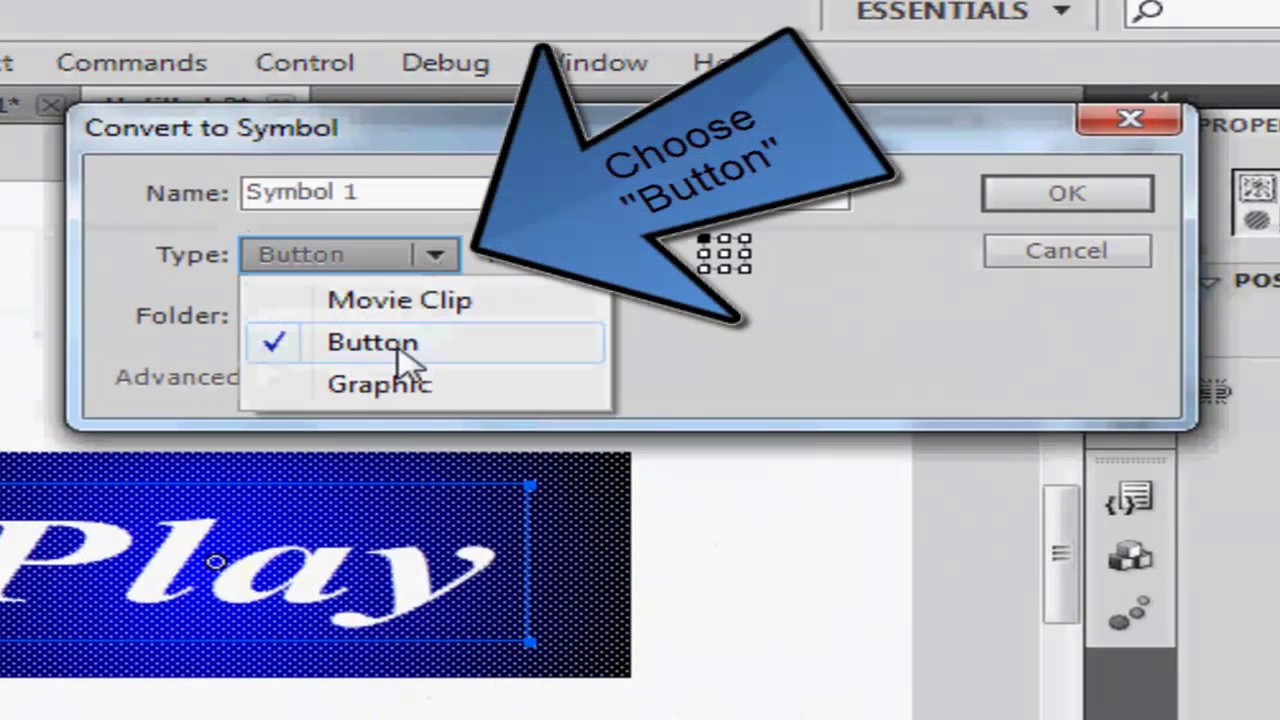
pyautogui.click(387, 345)
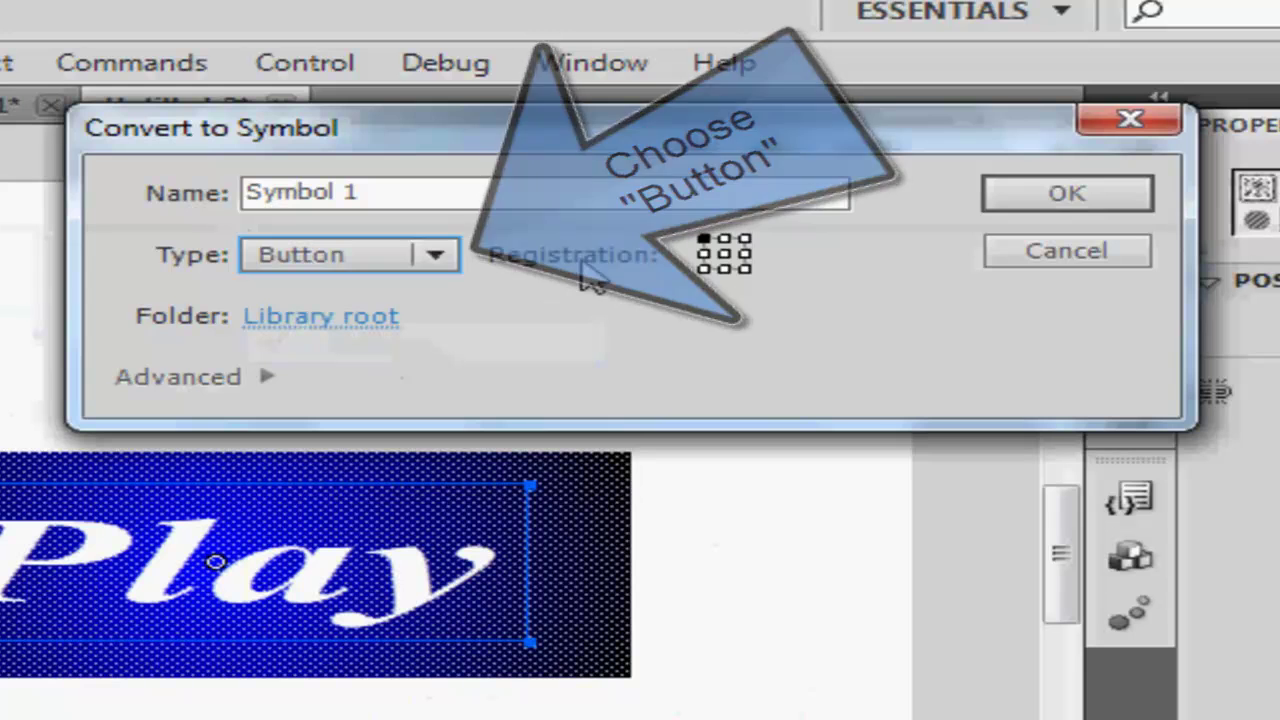
pyautogui.click(703, 242)
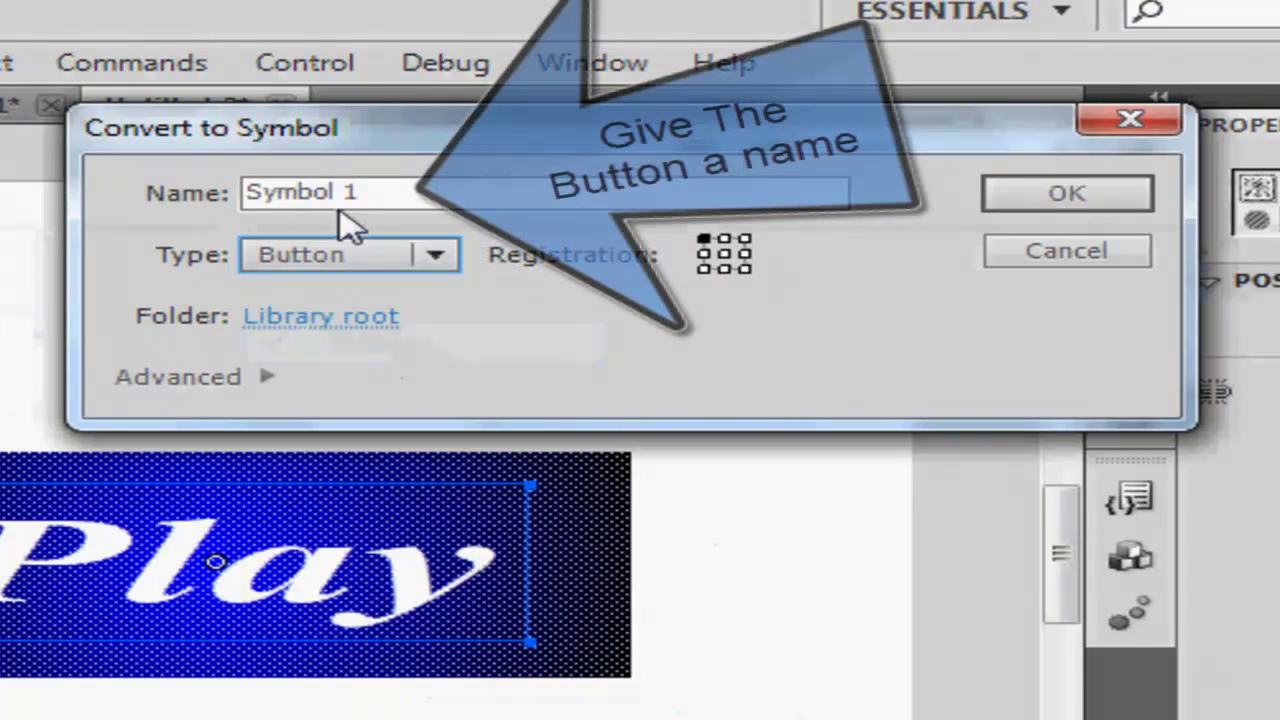
pyautogui.moveTo(360, 192); pyautogui.dragTo(29, 220)
pyautogui.write('p')
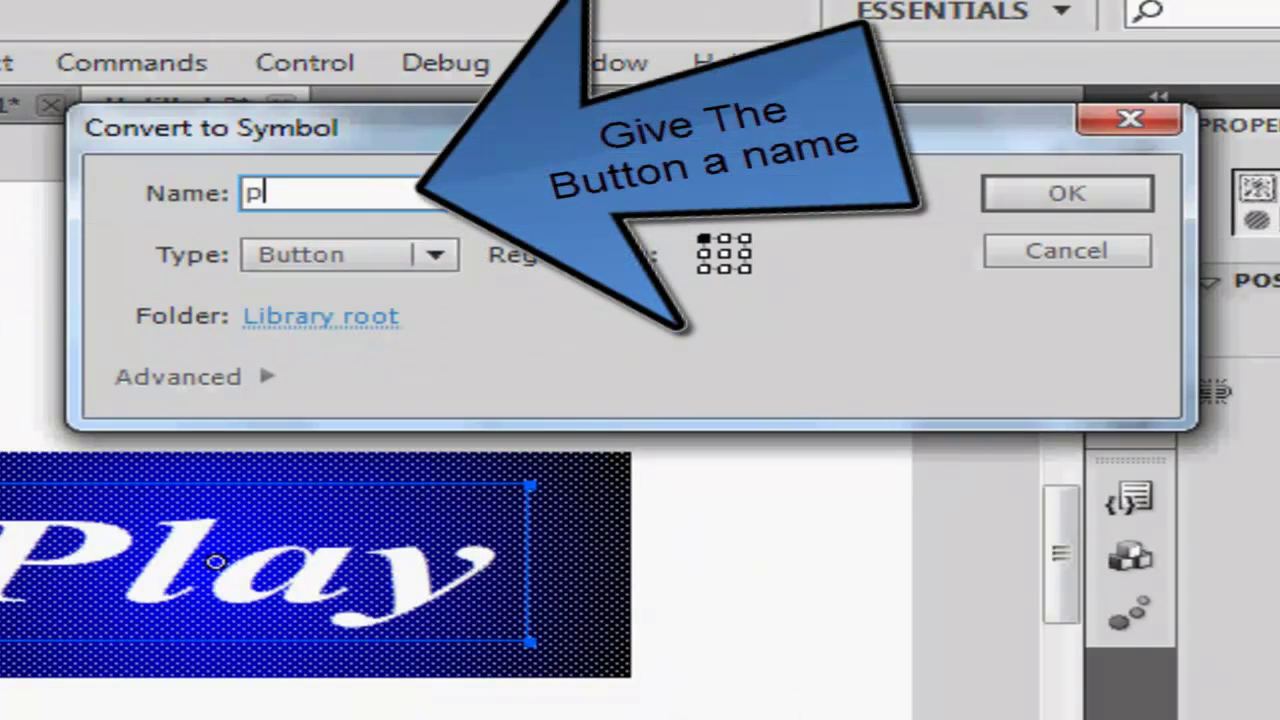
pyautogui.write('lay_')
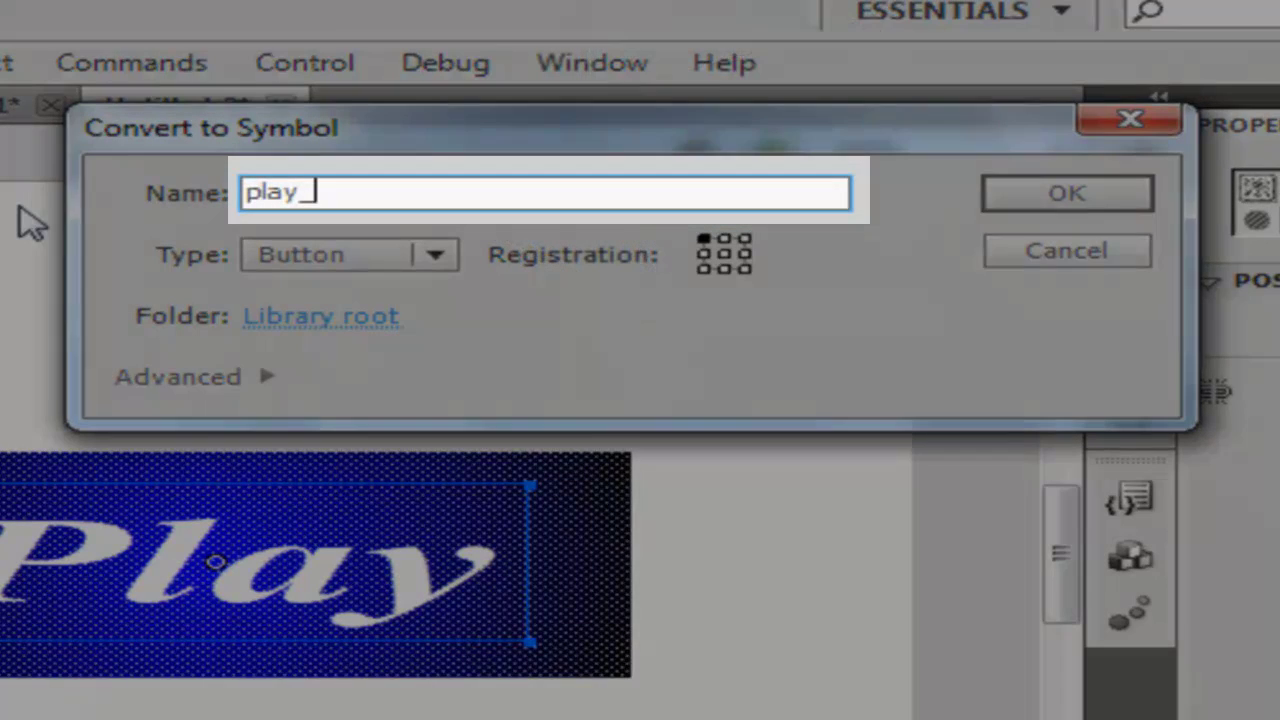
pyautogui.write('btn')
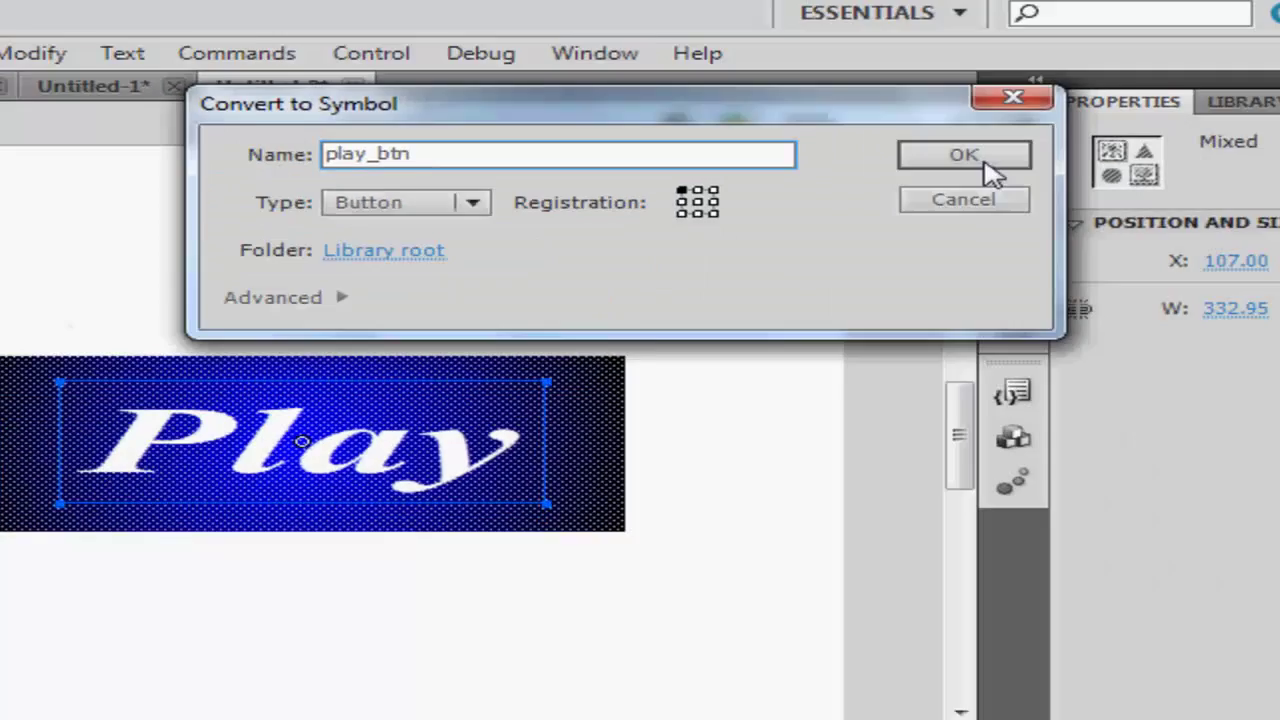
pyautogui.click(1067, 193)
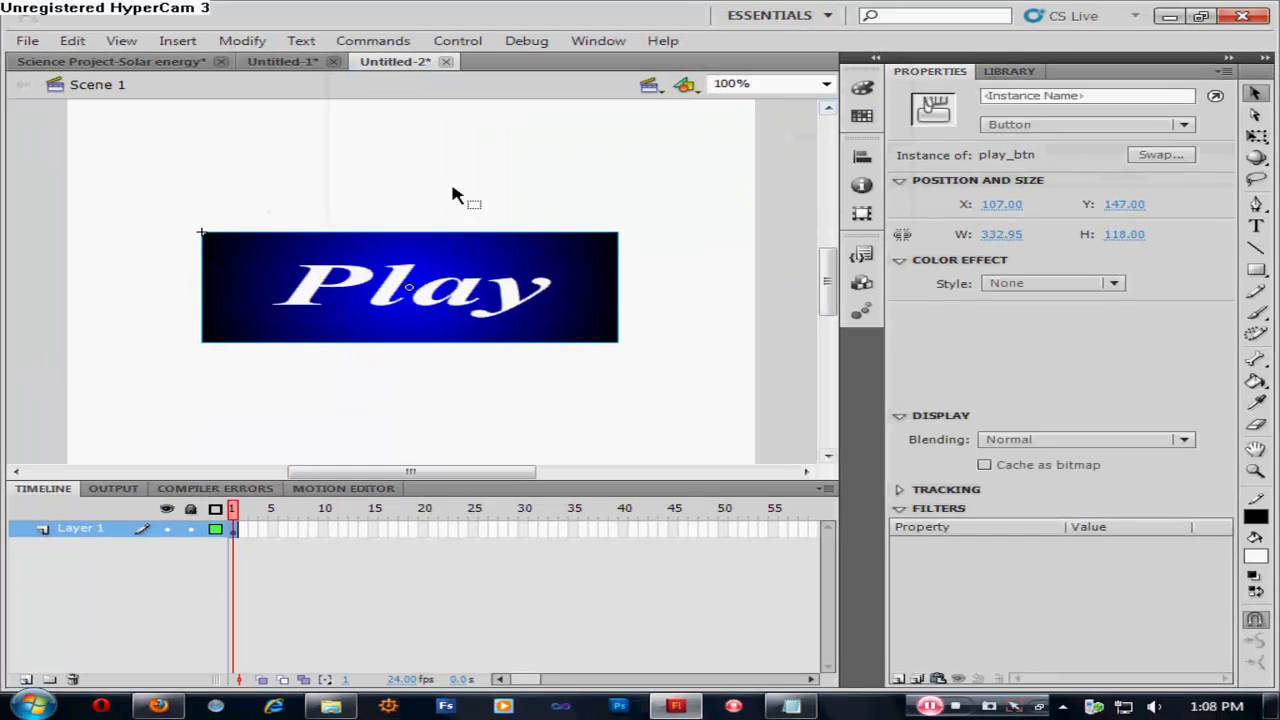
# Step: Switch to Notepad and add the line "ok now double click on the button you just created" below the drop down menu instruction
pyautogui.click(792, 706)
pyautogui.click(640, 482)
pyautogui.press('Return')
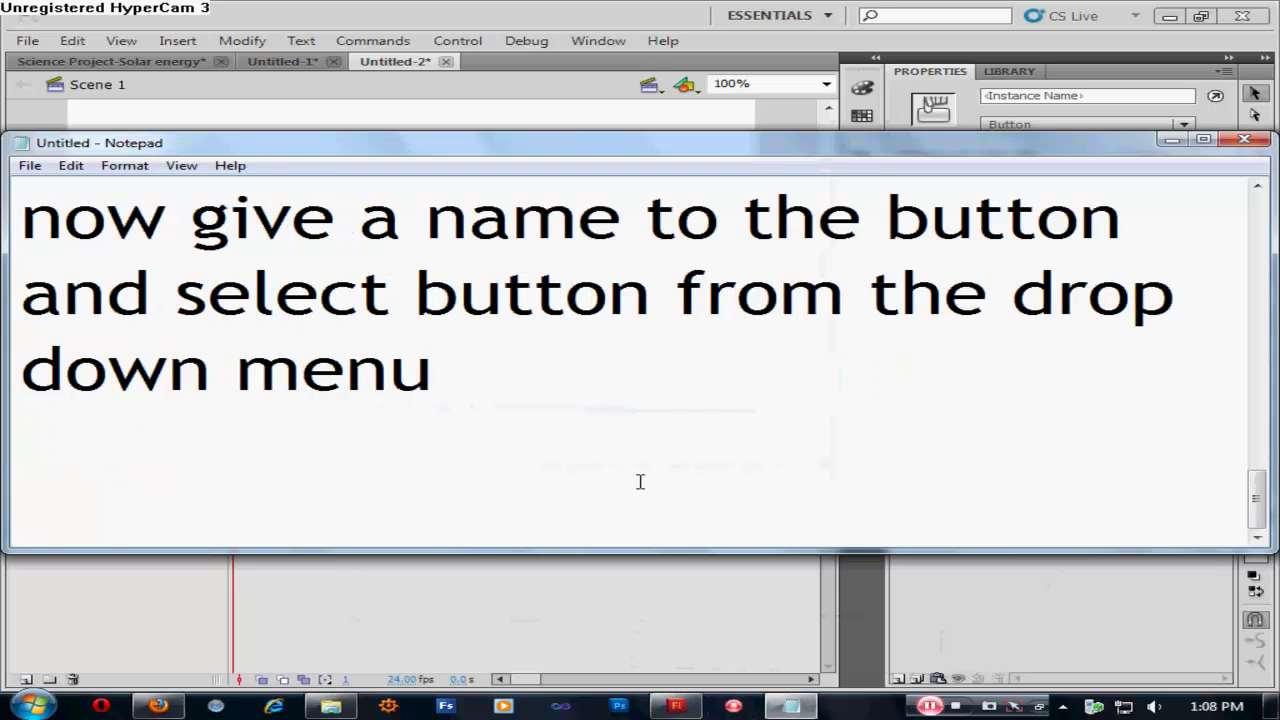
pyautogui.write('ok now ')
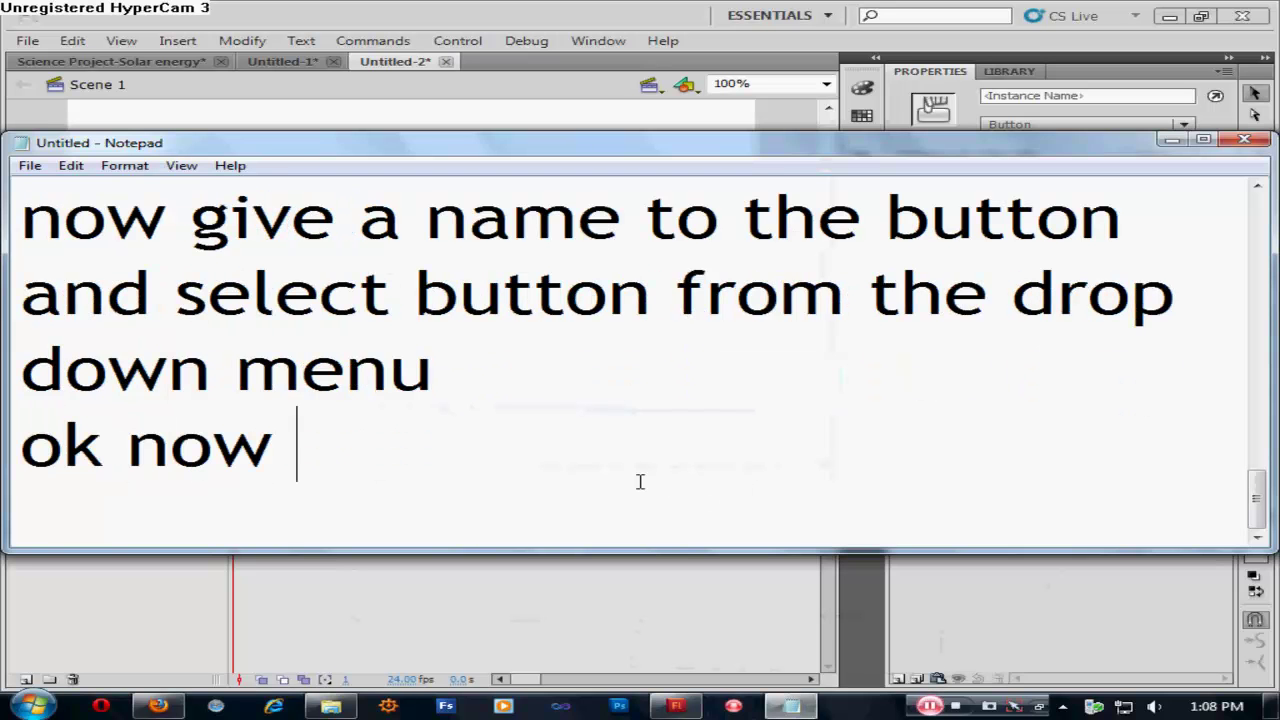
pyautogui.write('dou')
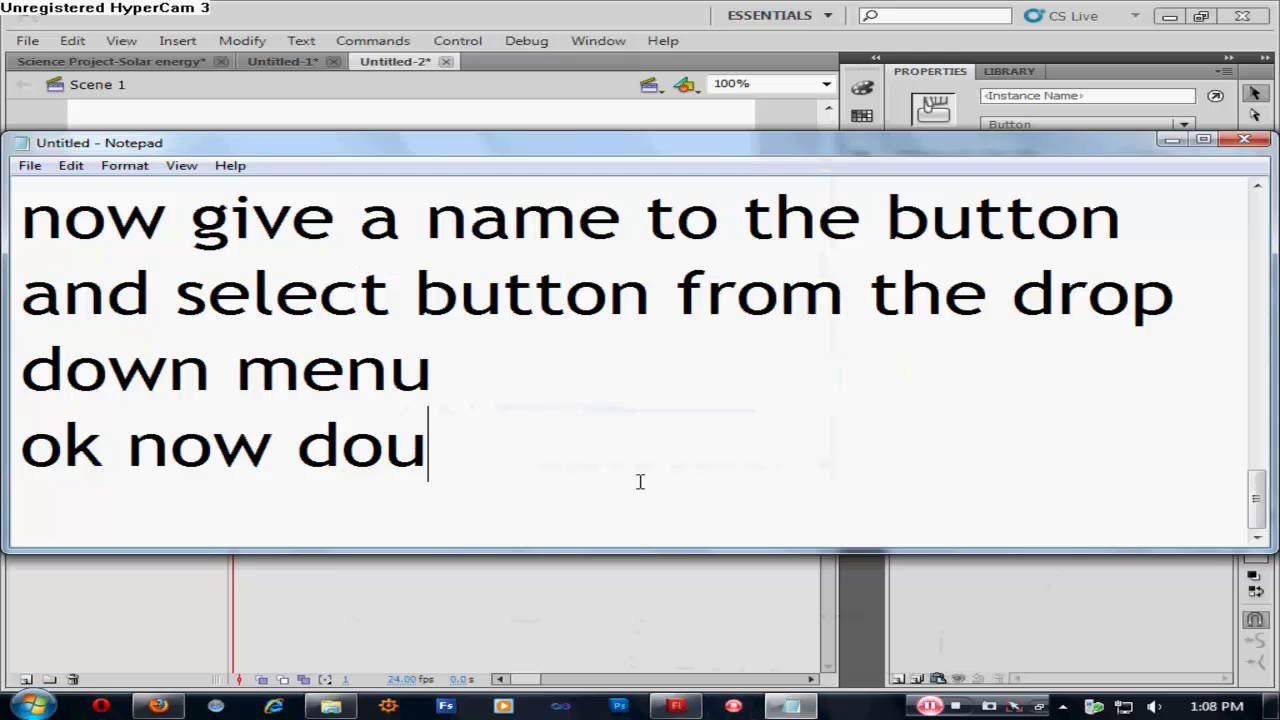
pyautogui.write('ble cl')
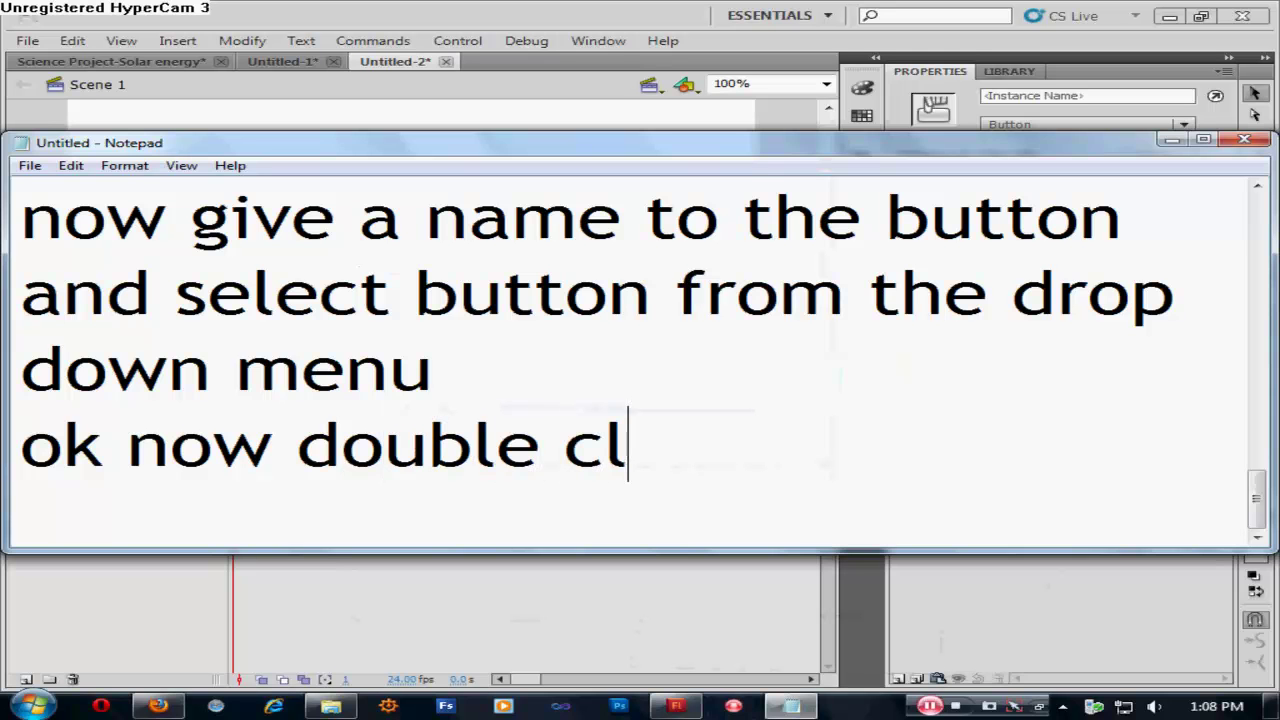
pyautogui.write('ick on the ')
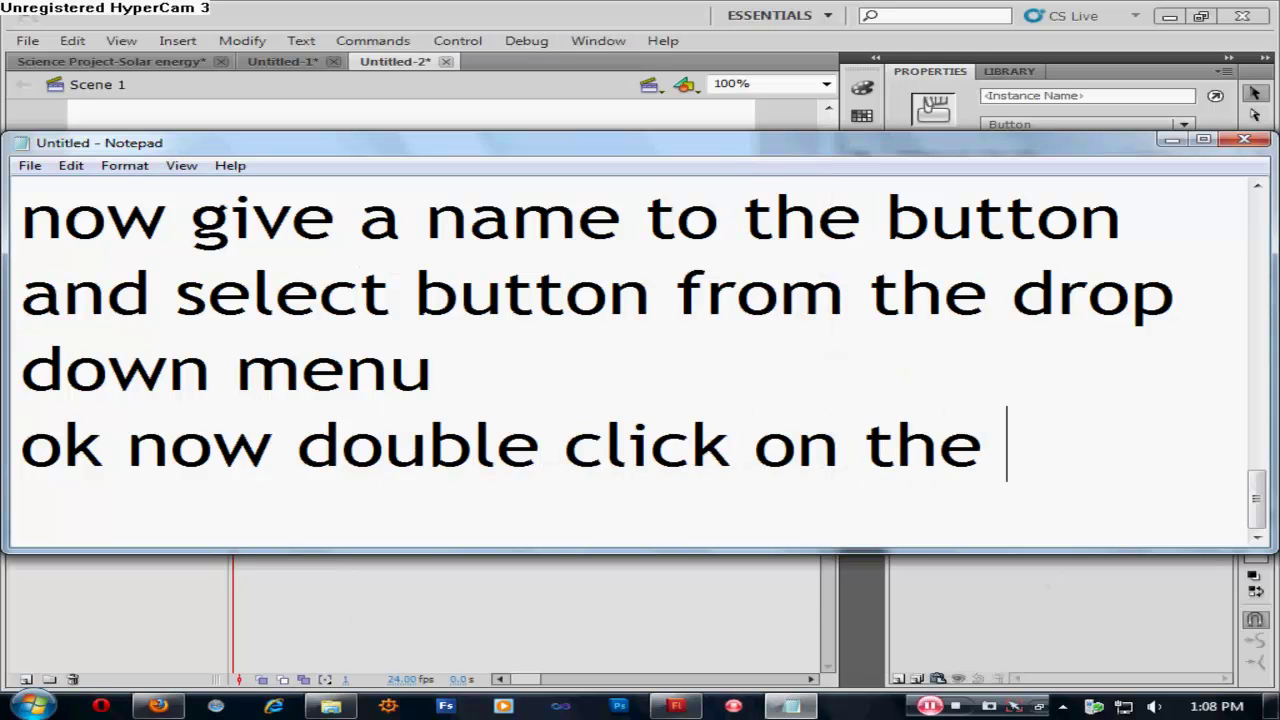
pyautogui.write('bu')
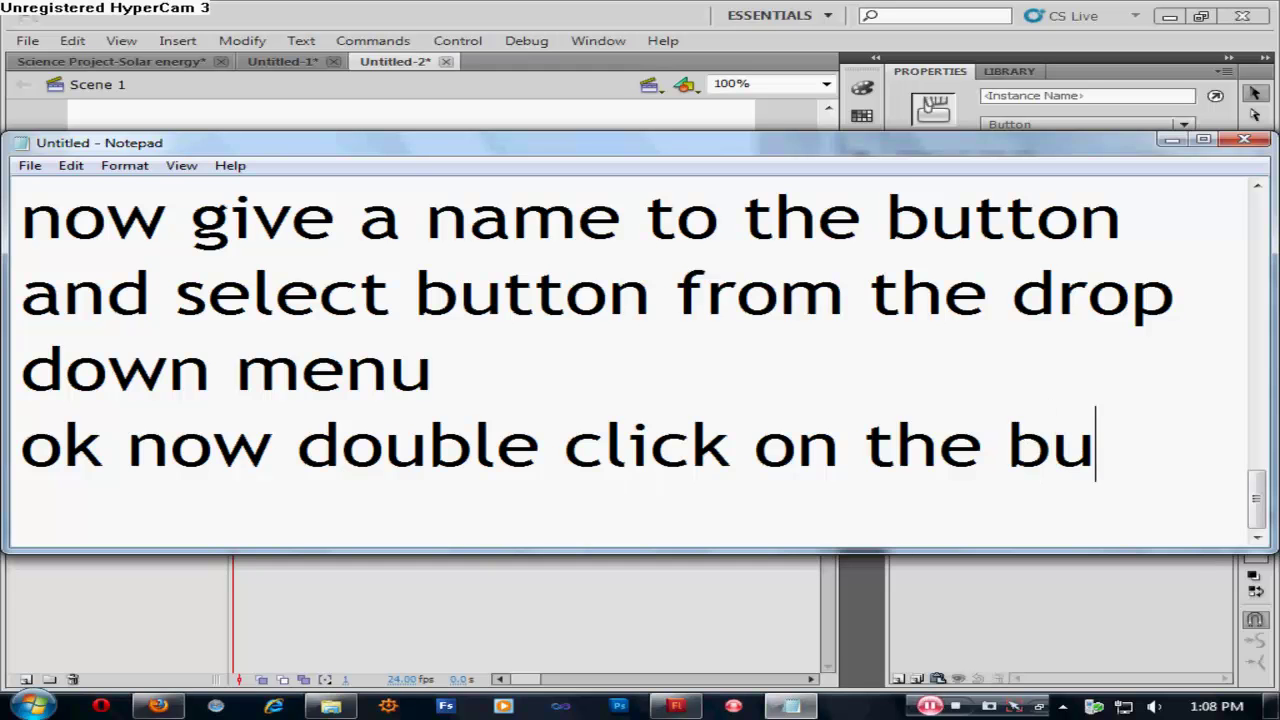
pyautogui.write('tton you ')
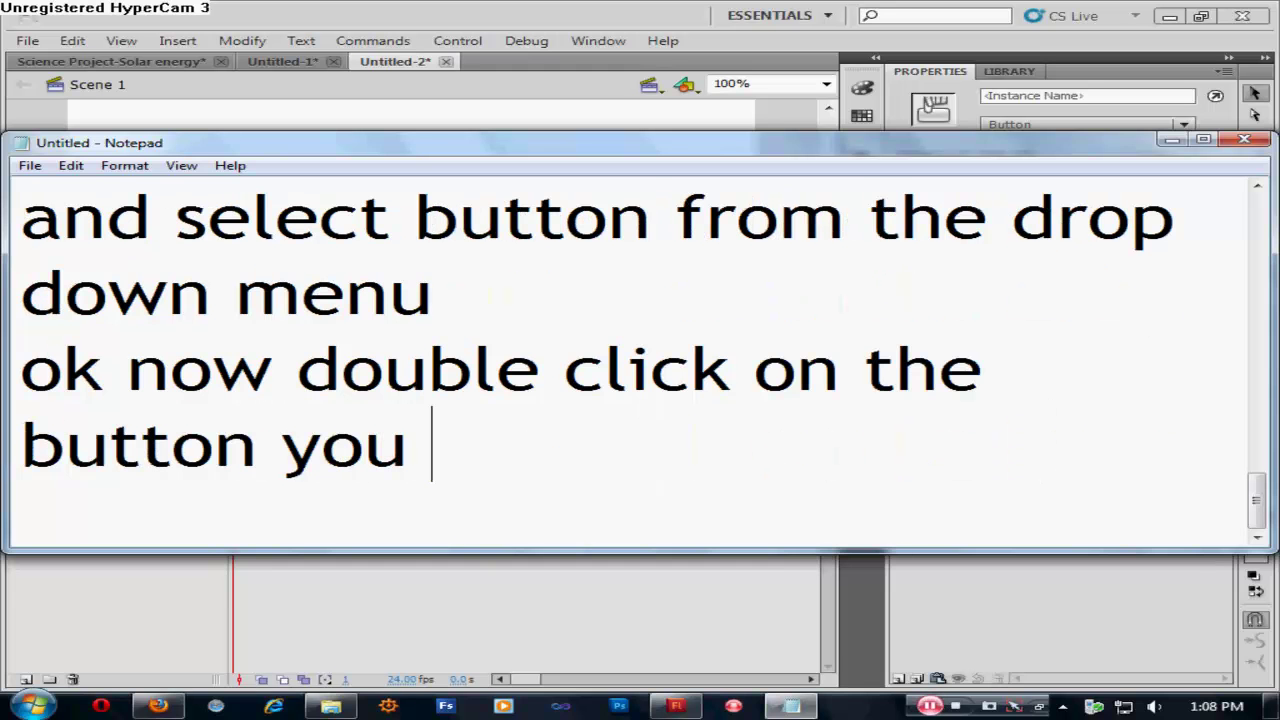
pyautogui.write('just')
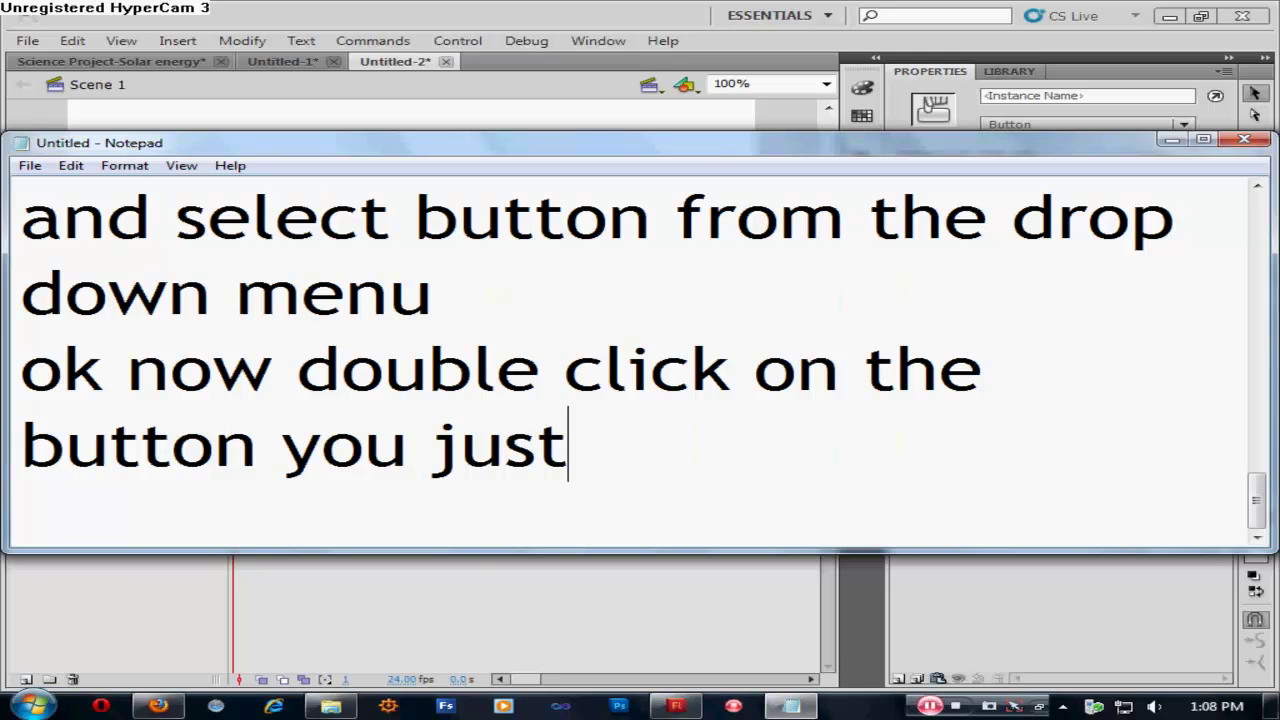
pyautogui.write(' creat')
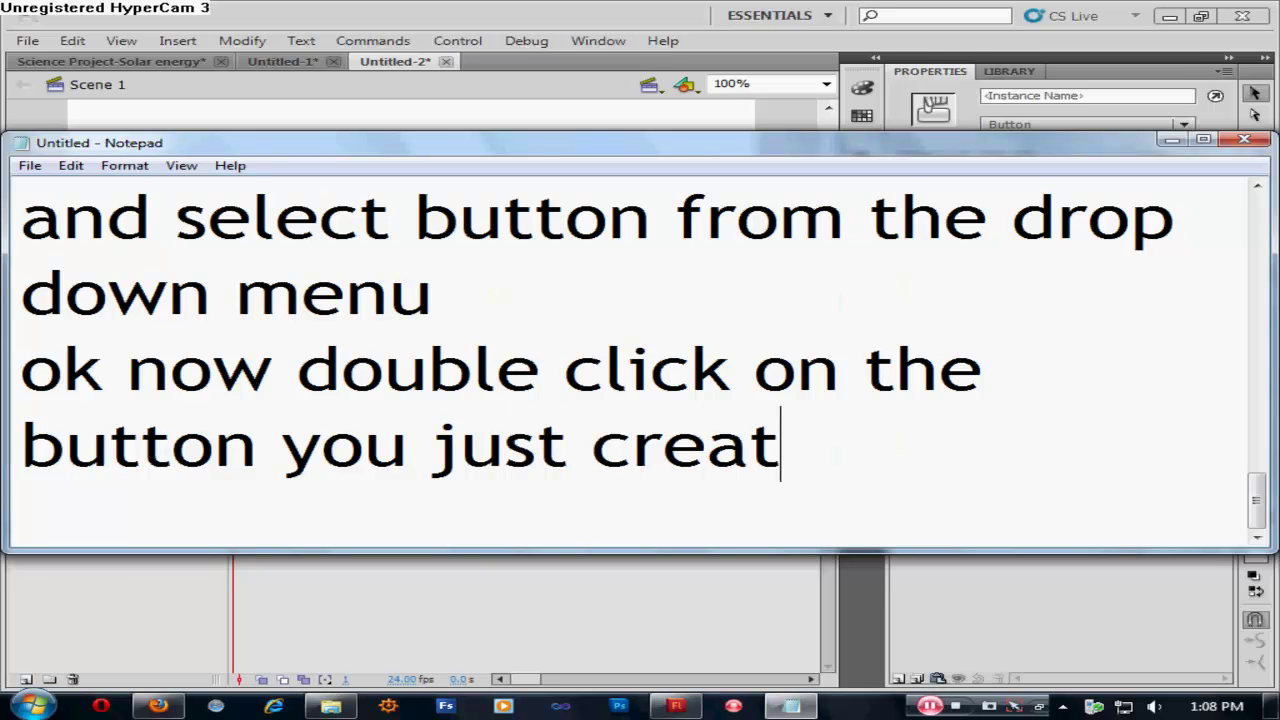
pyautogui.write('d')
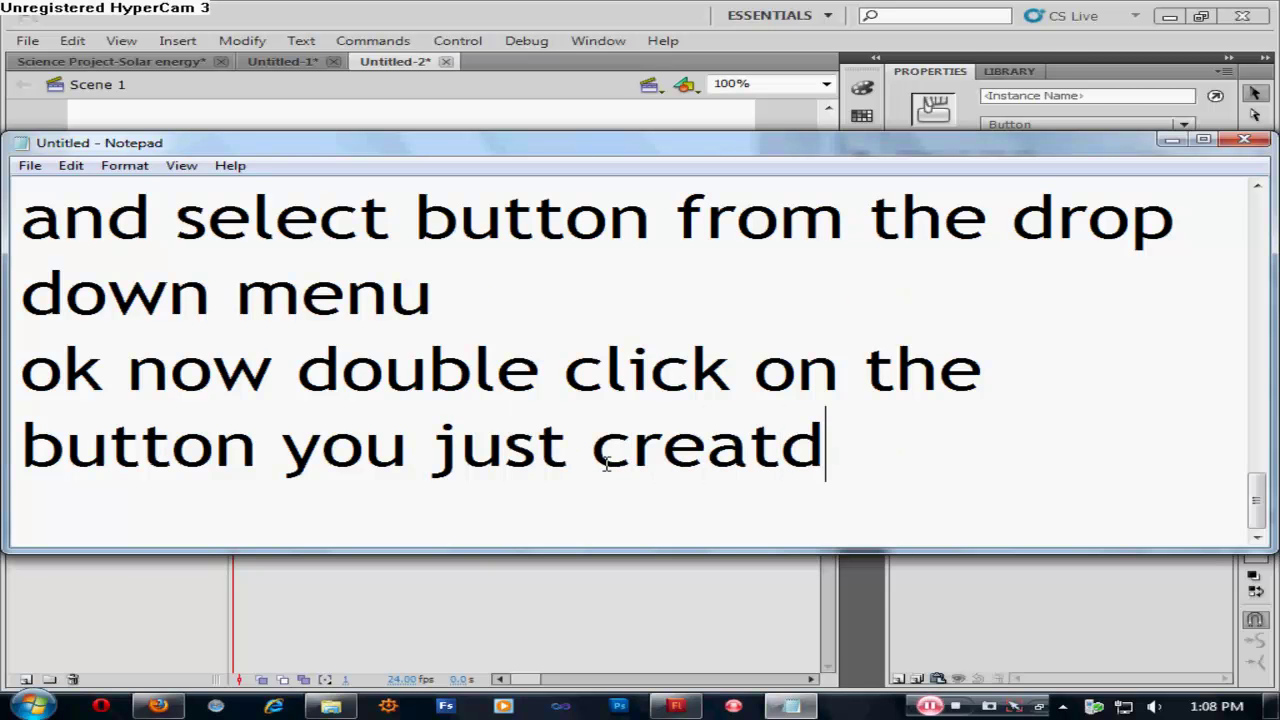
pyautogui.press('BackSpace')
pyautogui.write('ed')
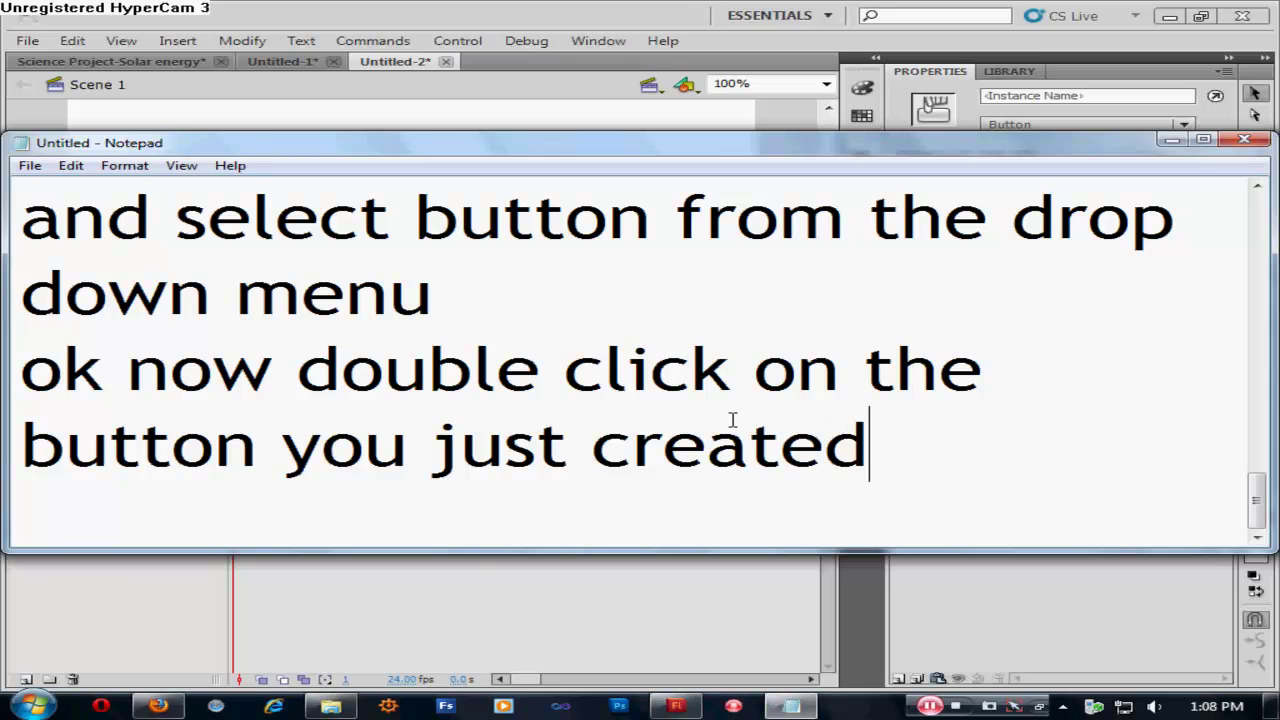
# Step: Switch to Flash Professional and open the play_btn button on the stage for editing in place
pyautogui.click(1171, 139)
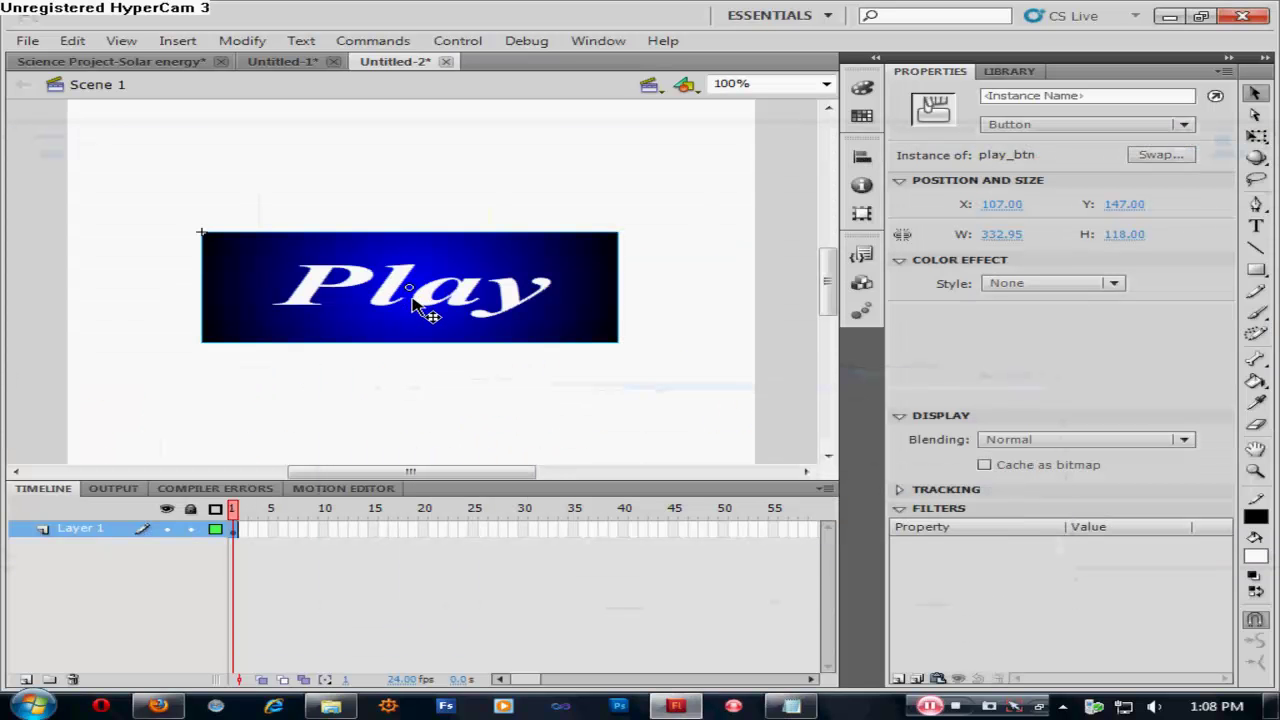
pyautogui.doubleClick(445, 298)
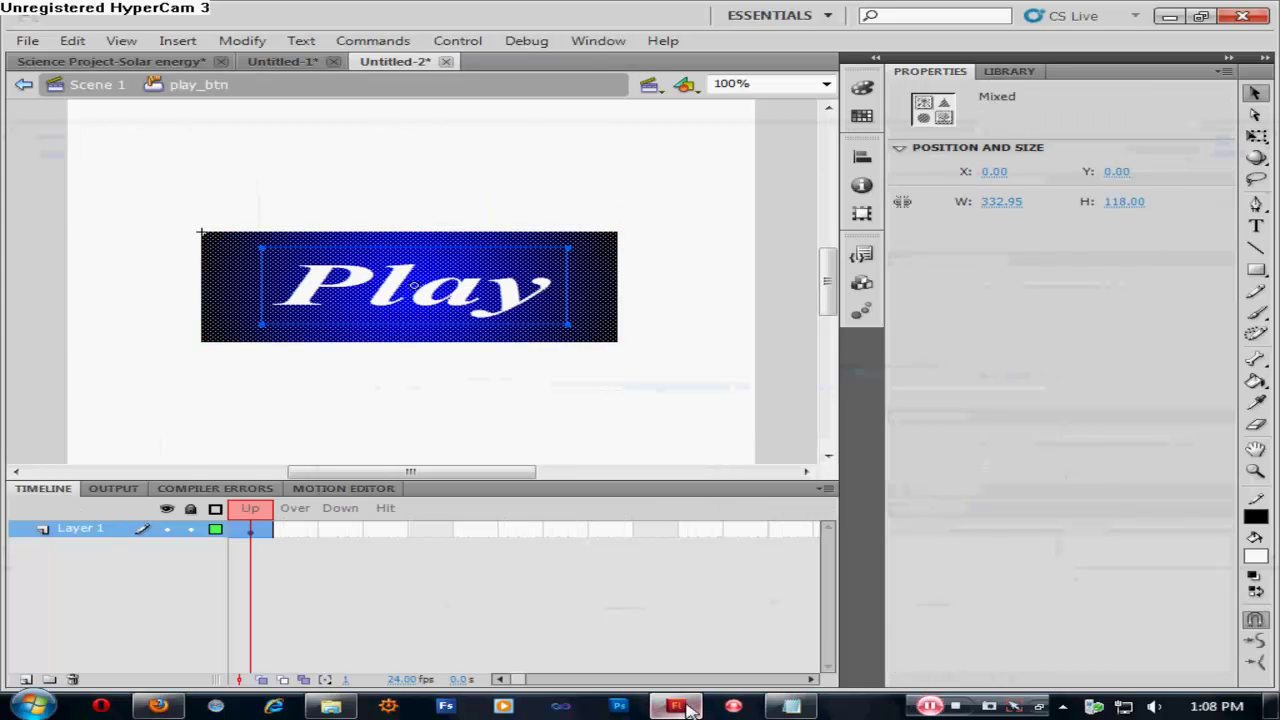
# Step: Switch to Notepad and add the line "now we are going to costomize the button" at the end of the notes
pyautogui.click(790, 706)
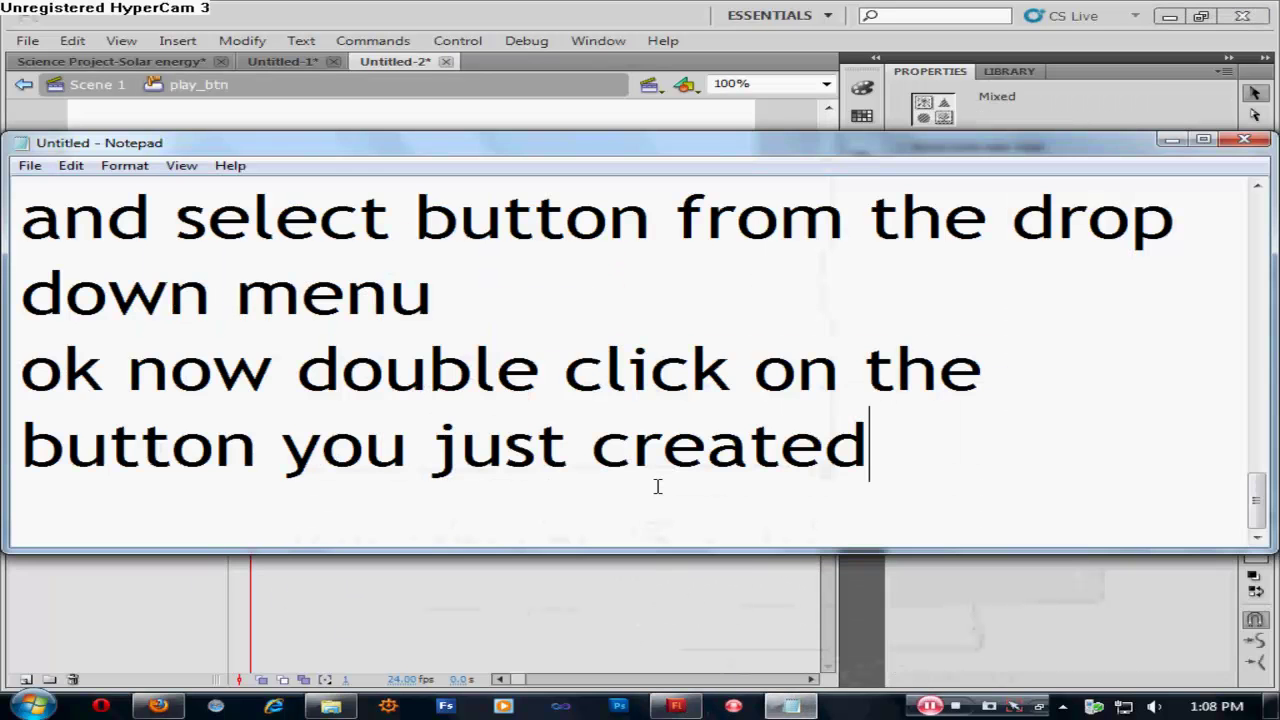
pyautogui.press('Return')
pyautogui.write('now ')
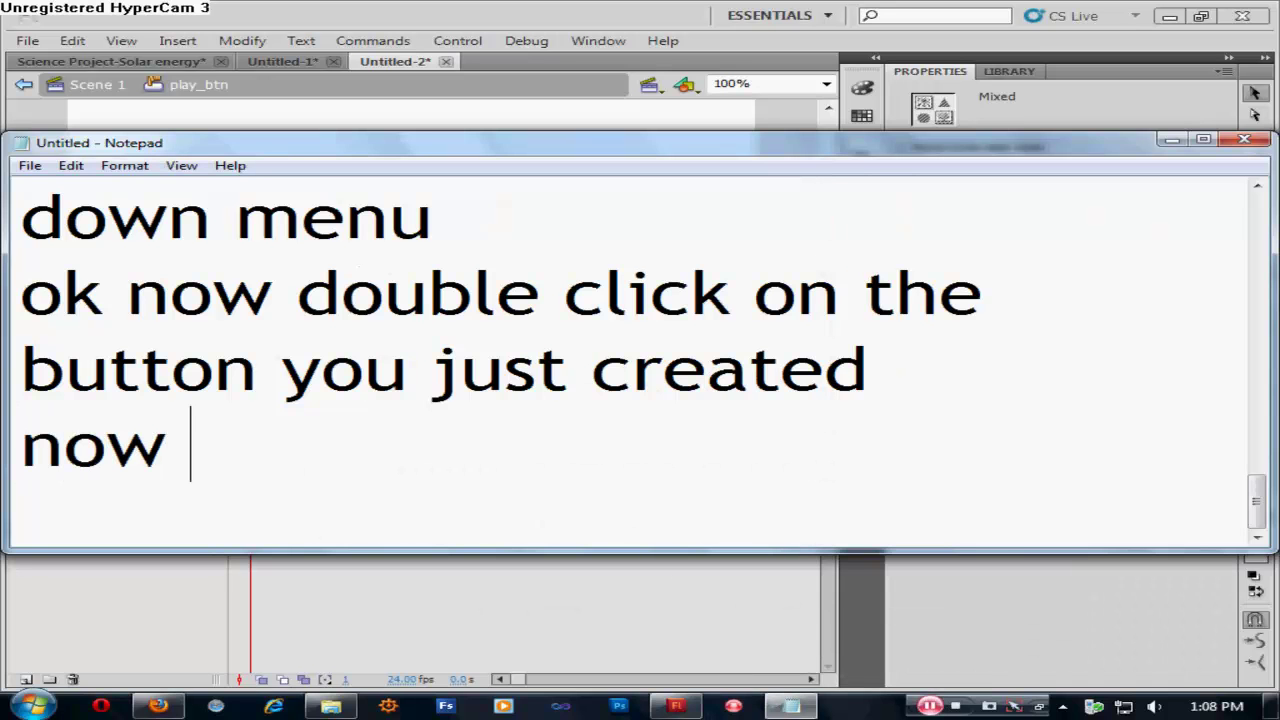
pyautogui.write('we')
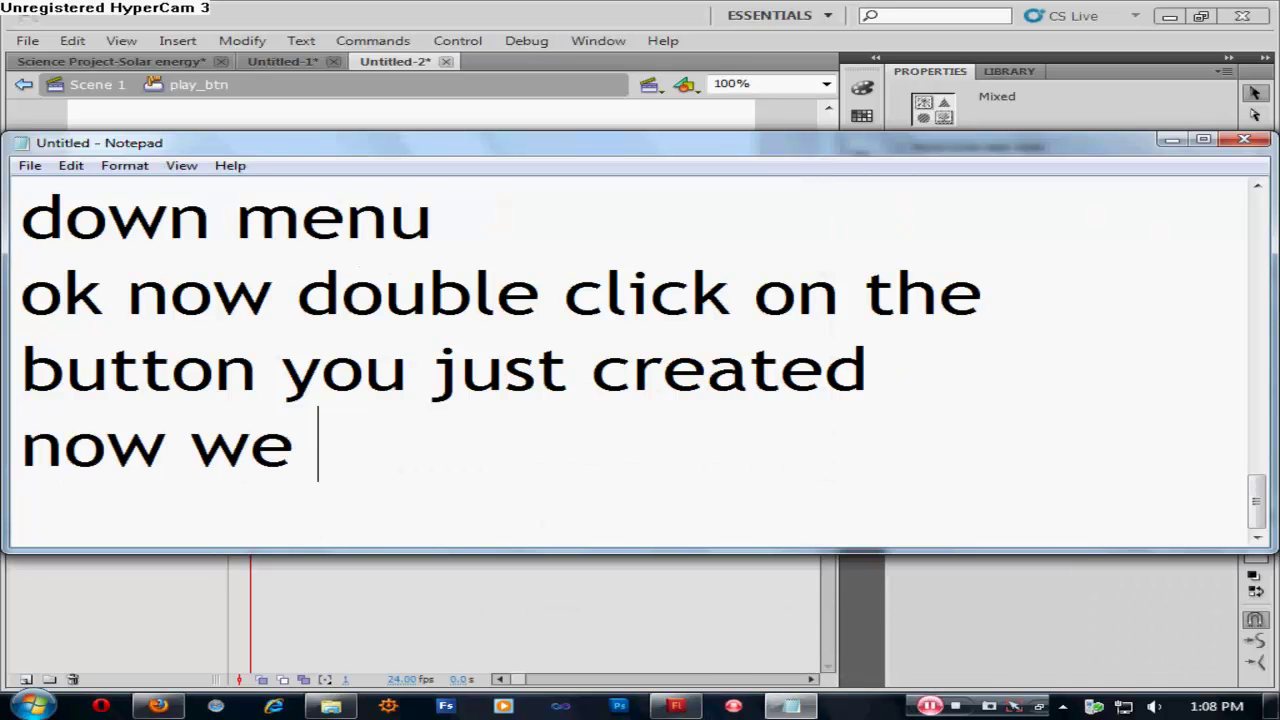
pyautogui.write(' are goi')
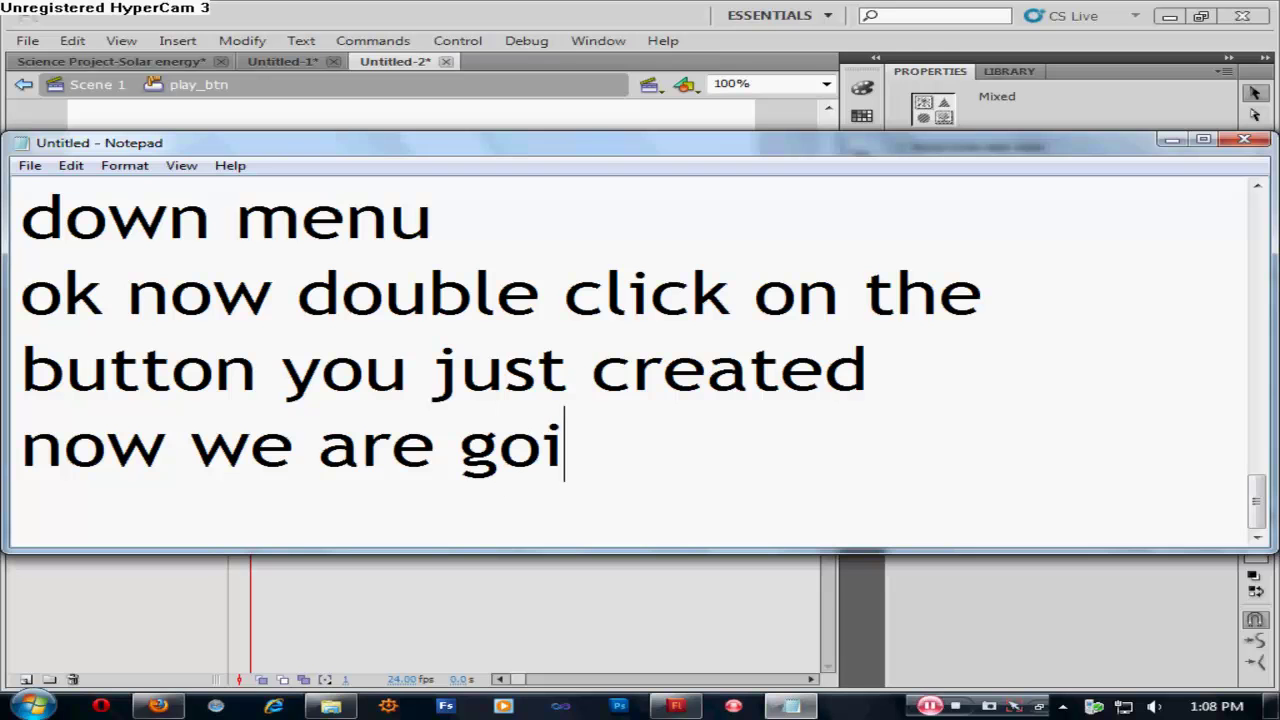
pyautogui.write('ng to co')
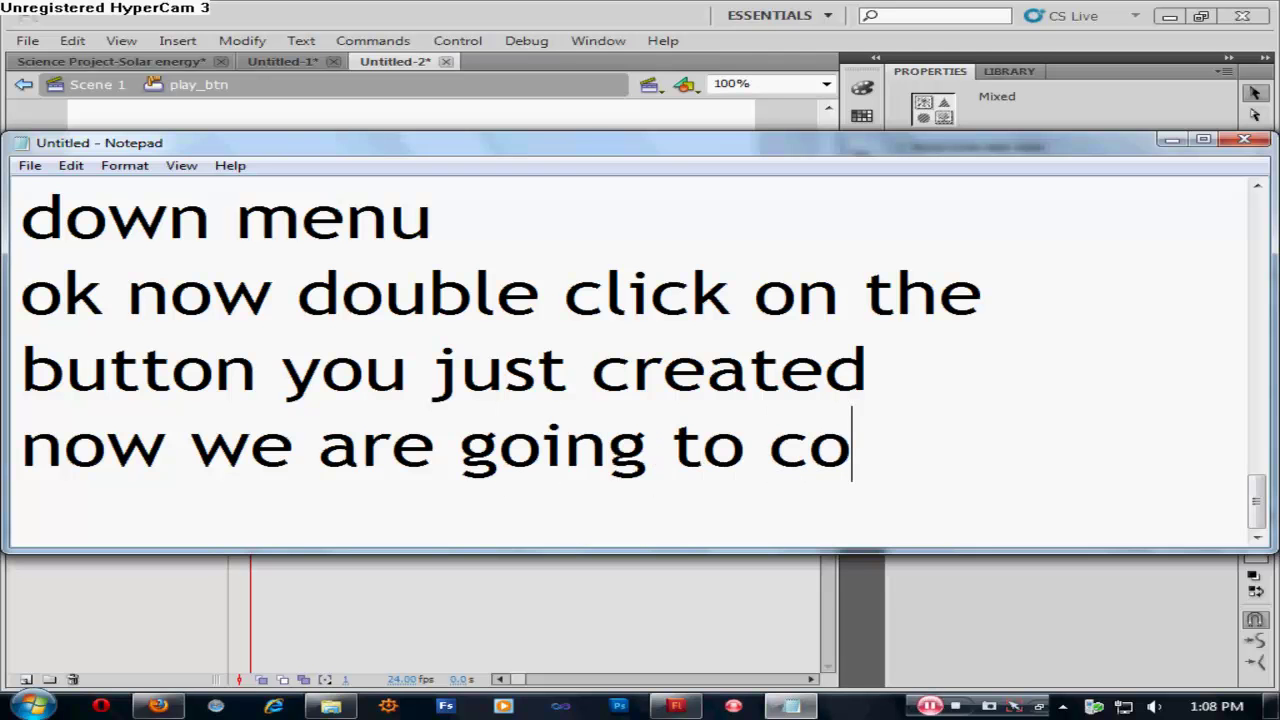
pyautogui.write('stomi')
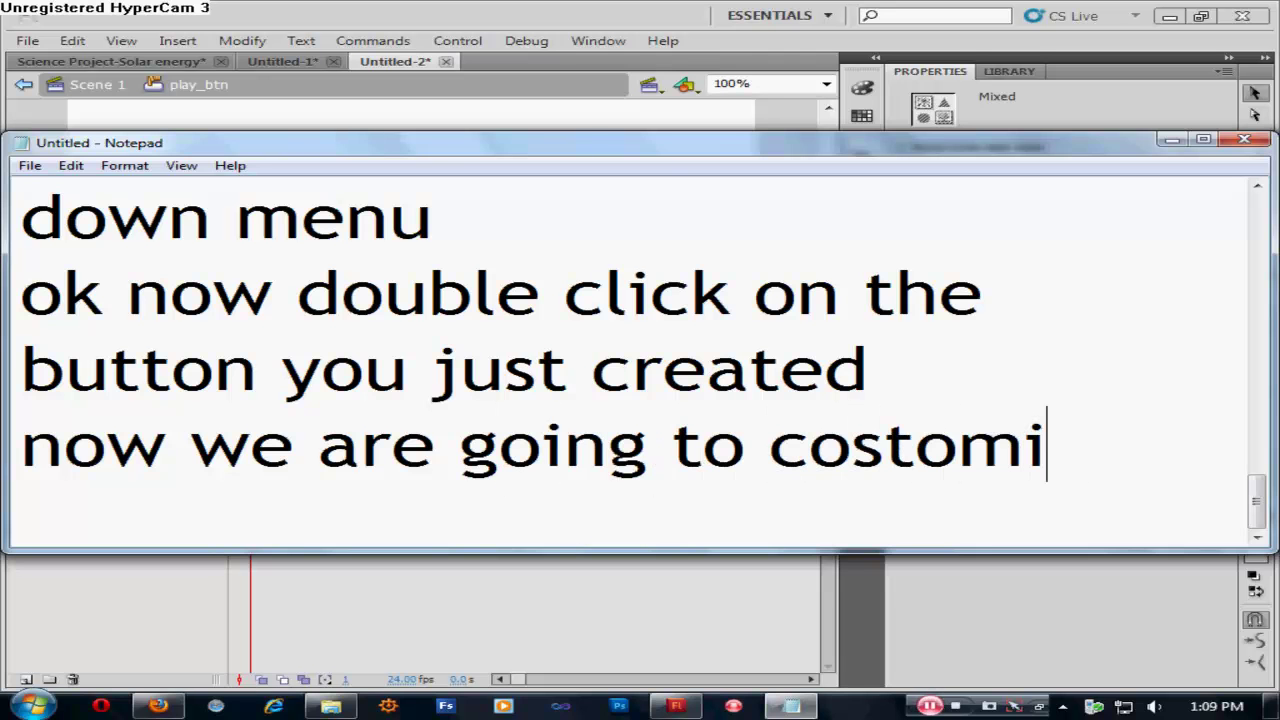
pyautogui.write('ze the button')
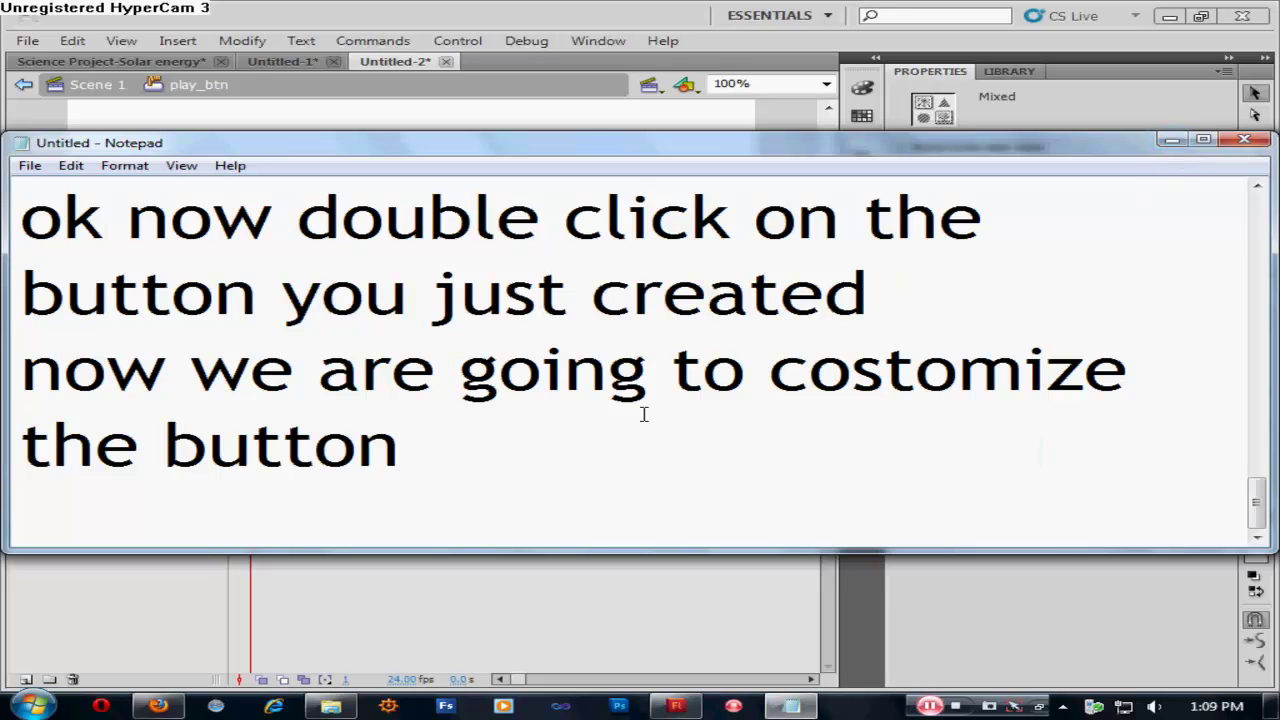
# Step: Add the lines "first enter key frames to" and "that one", moving the Notepad window so the Flash timeline is uncovered
pyautogui.press('Return')
pyautogui.write('fir')
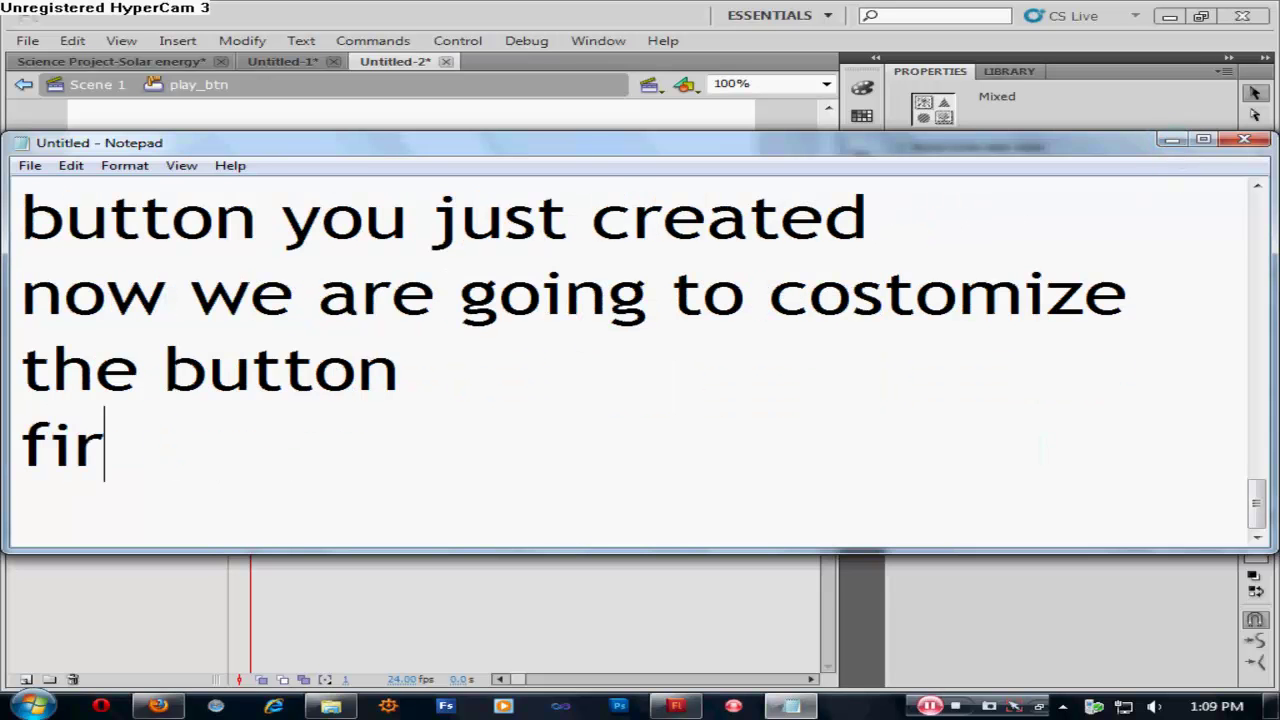
pyautogui.write('st')
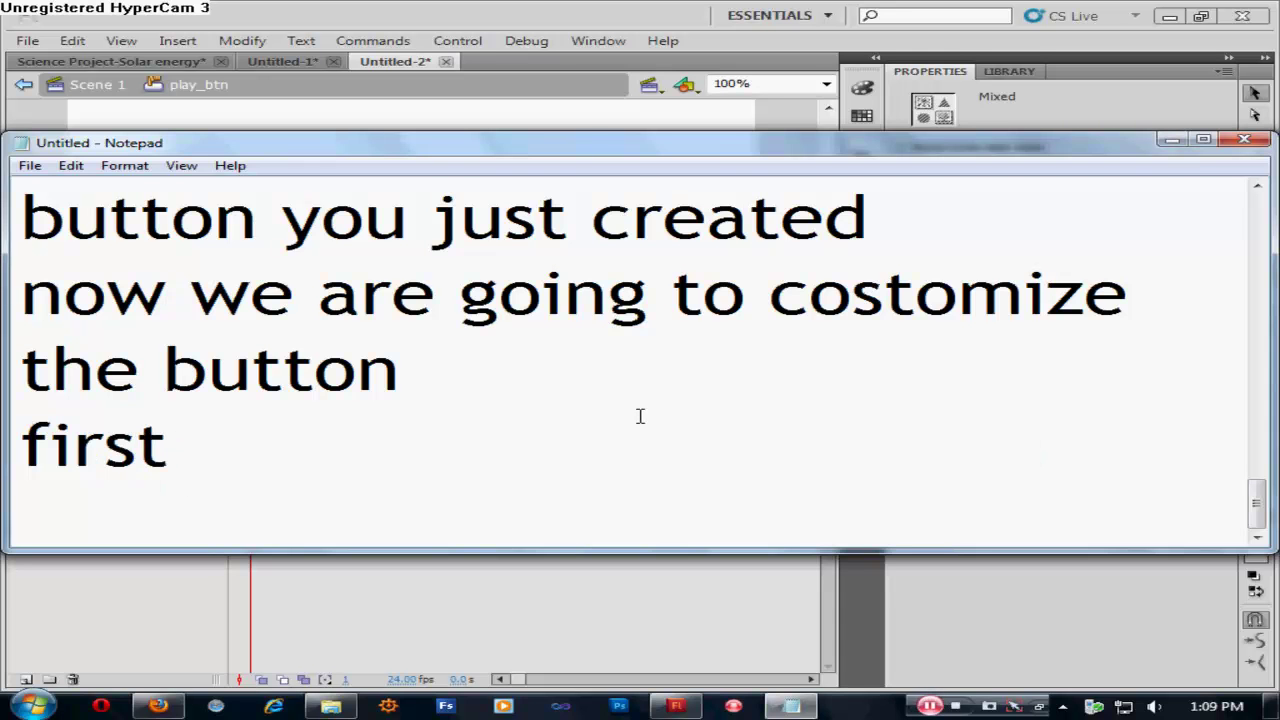
pyautogui.write(' enter')
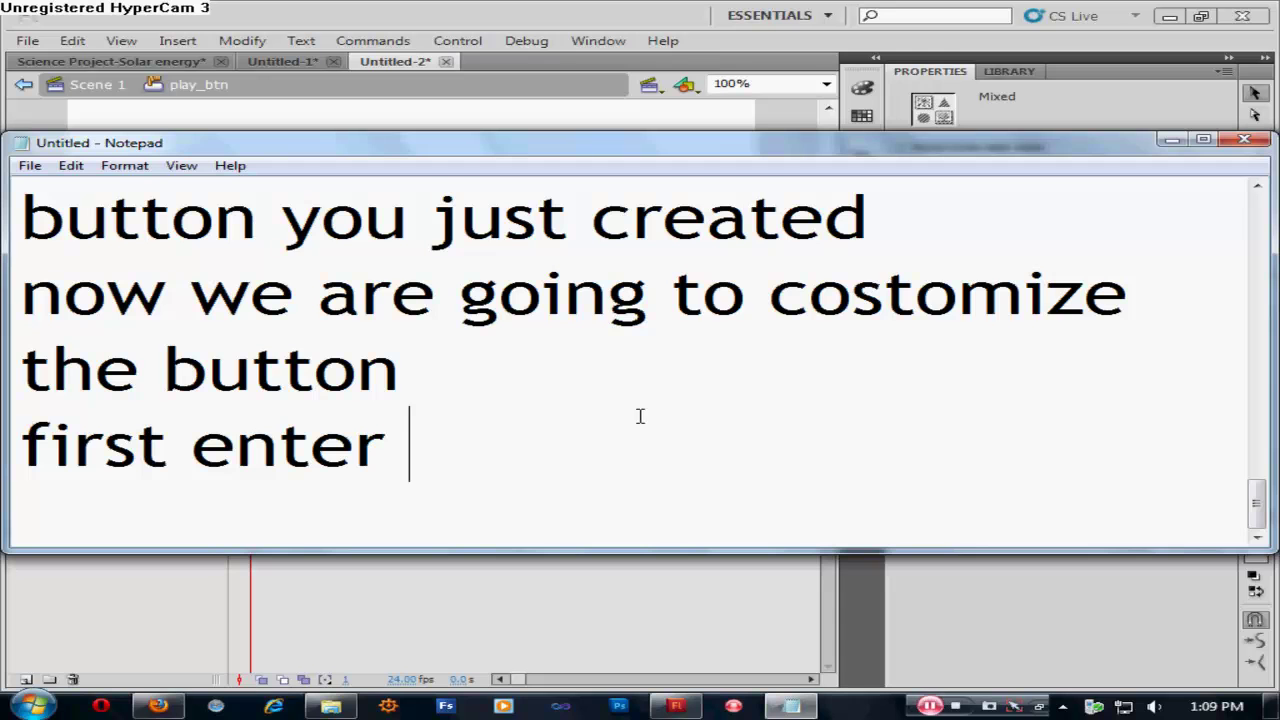
pyautogui.write(' key fram')
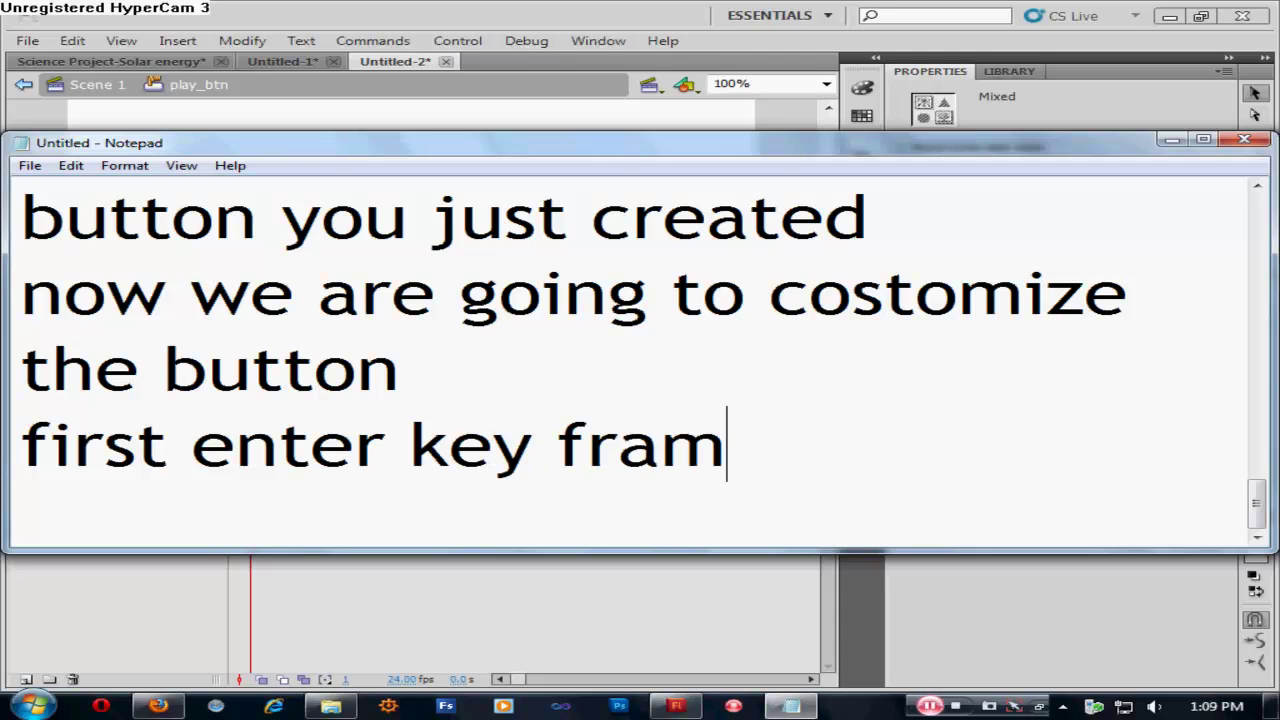
pyautogui.write('es to')
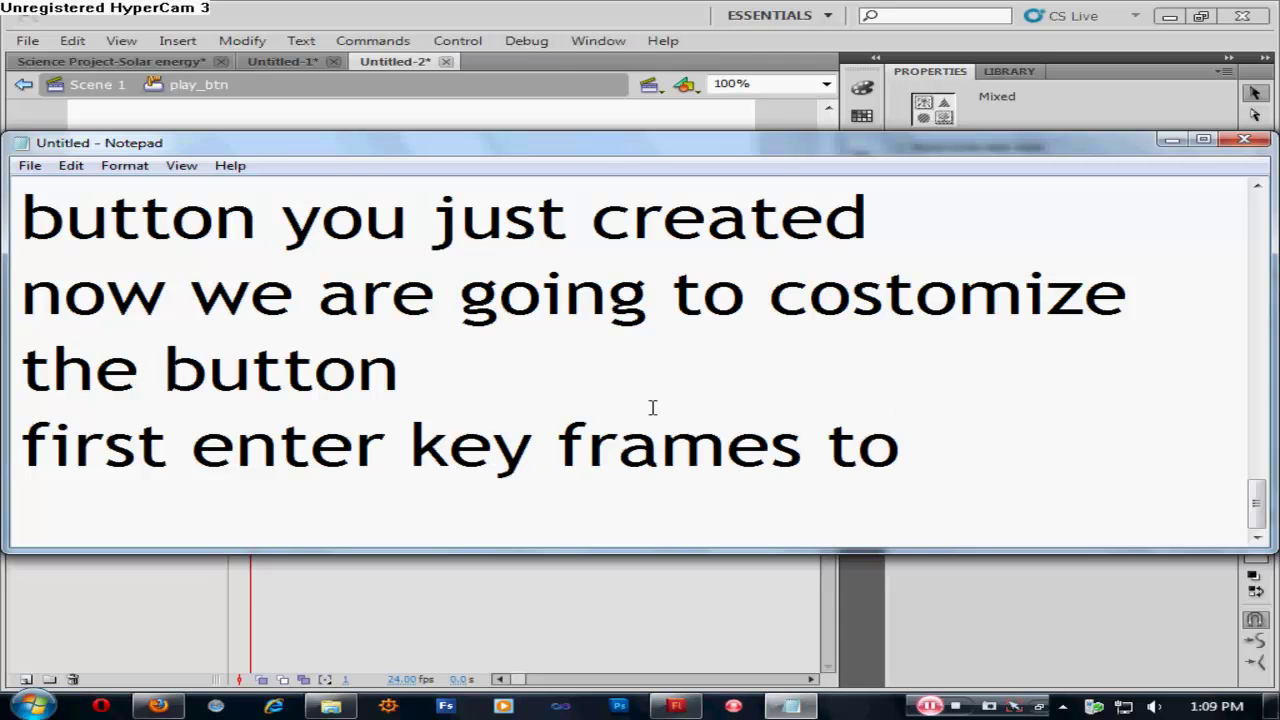
pyautogui.moveTo(614, 149); pyautogui.dragTo(597, 49)
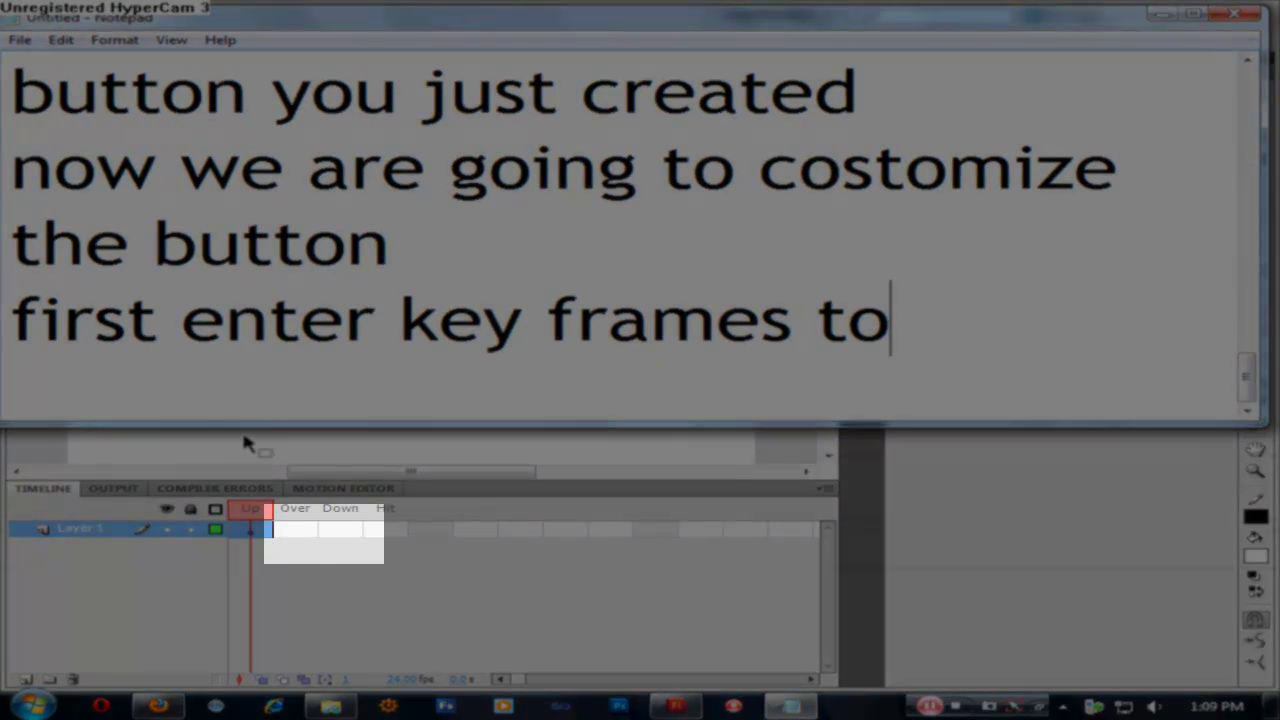
pyautogui.press('Return')
pyautogui.write('that o')
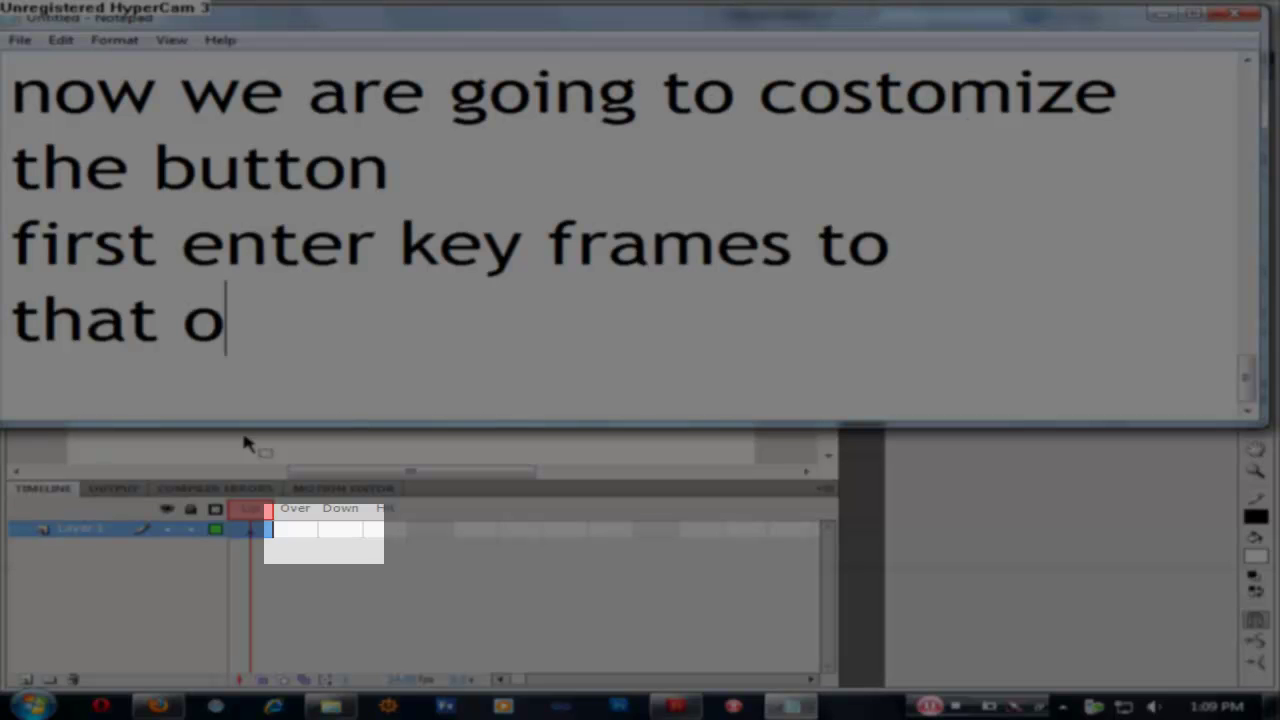
pyautogui.write('ne')
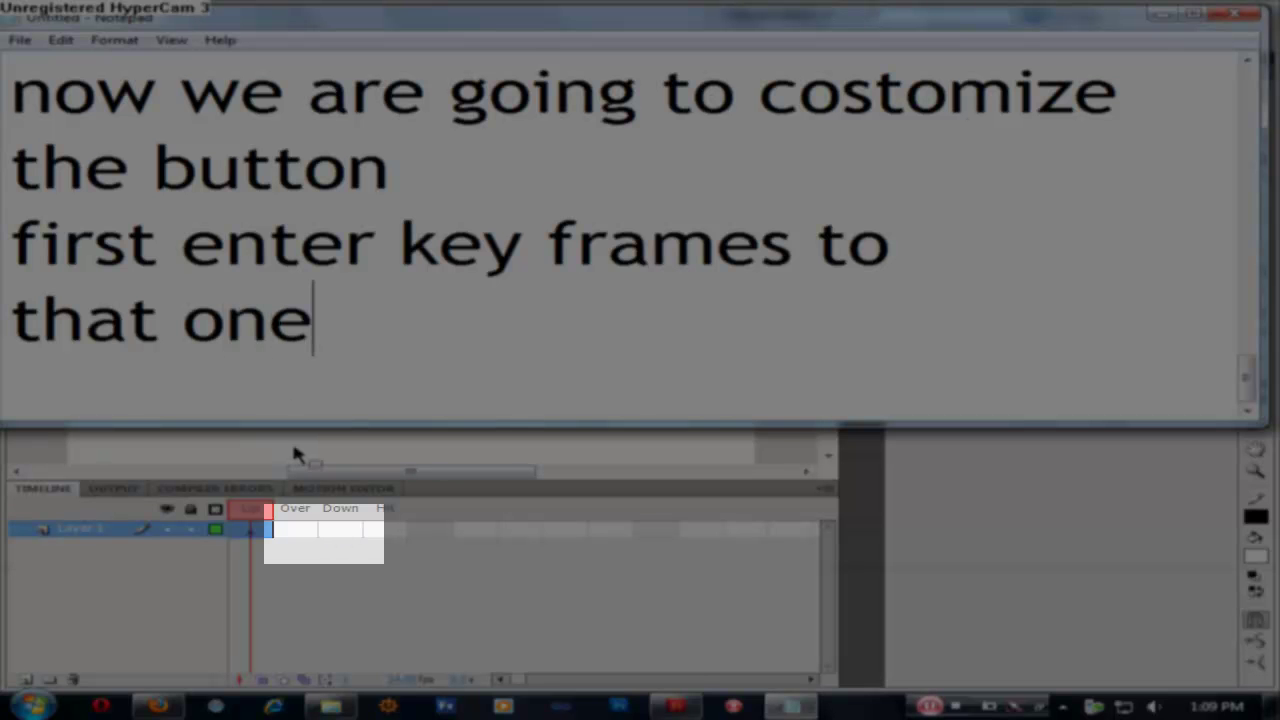
# Step: Extend the key frames line with "and that one" and complete the line "do the same for down" in the notes
pyautogui.write(' and that ')
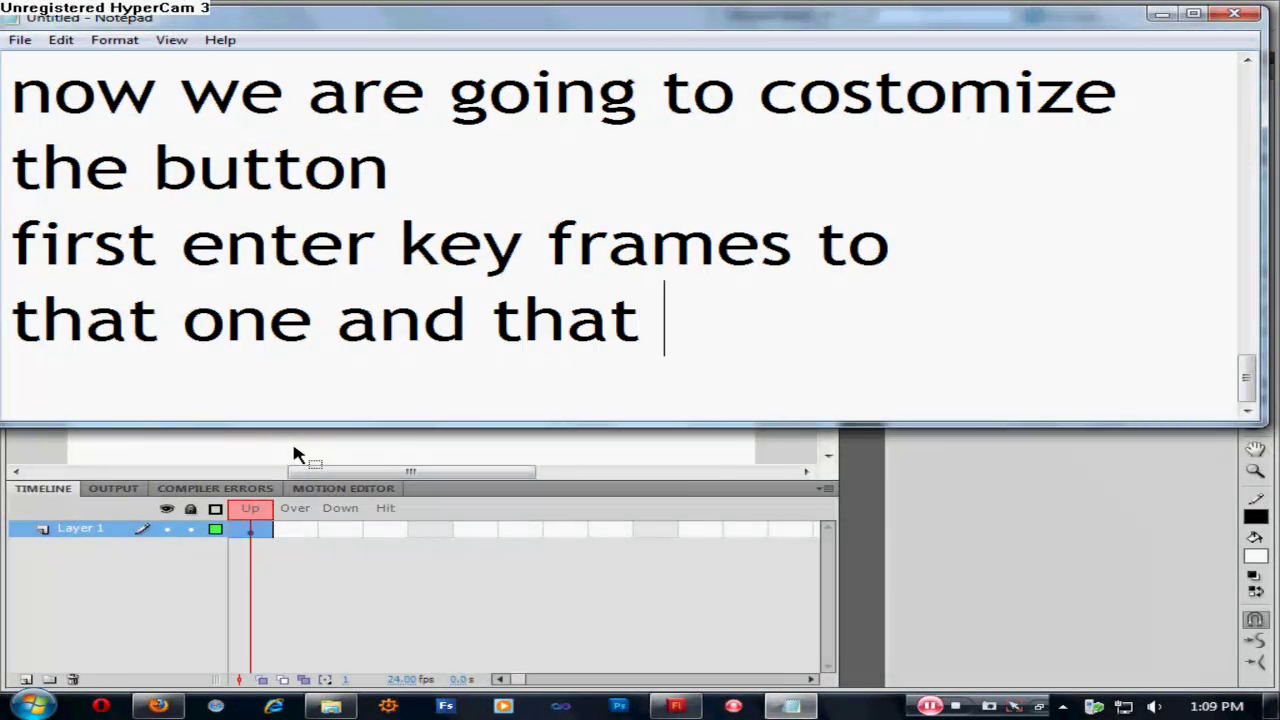
pyautogui.write('one')
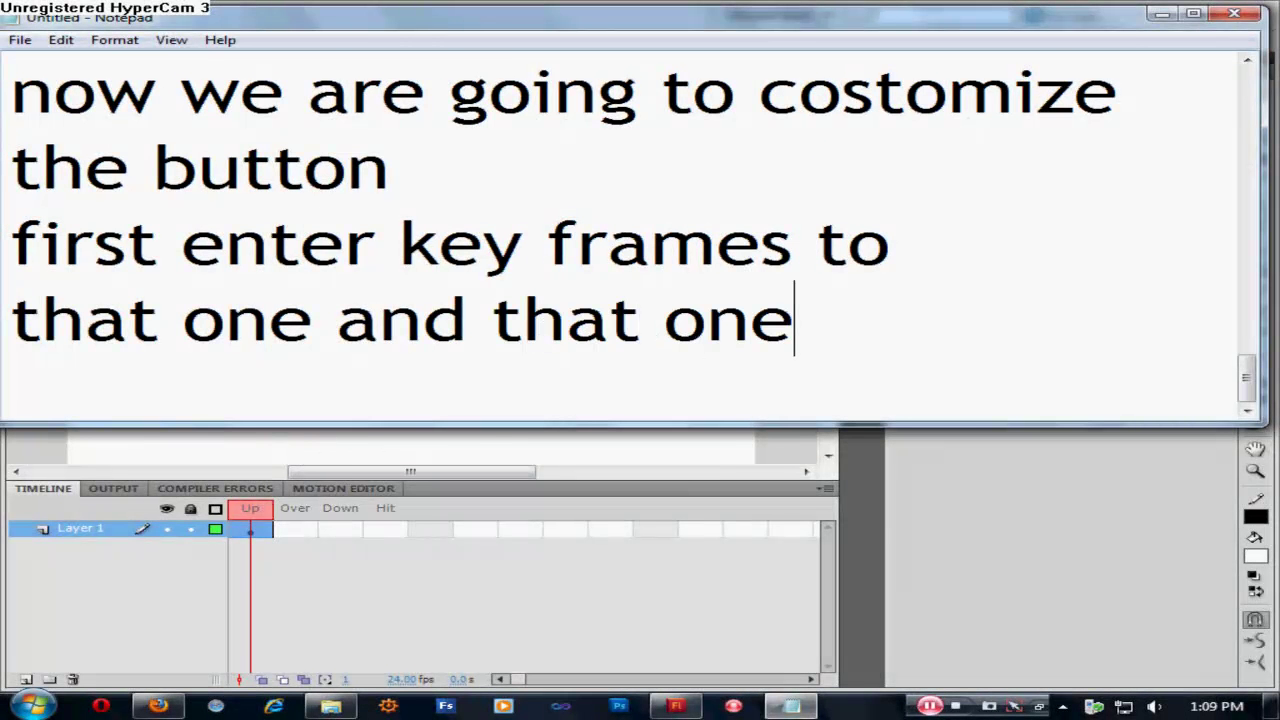
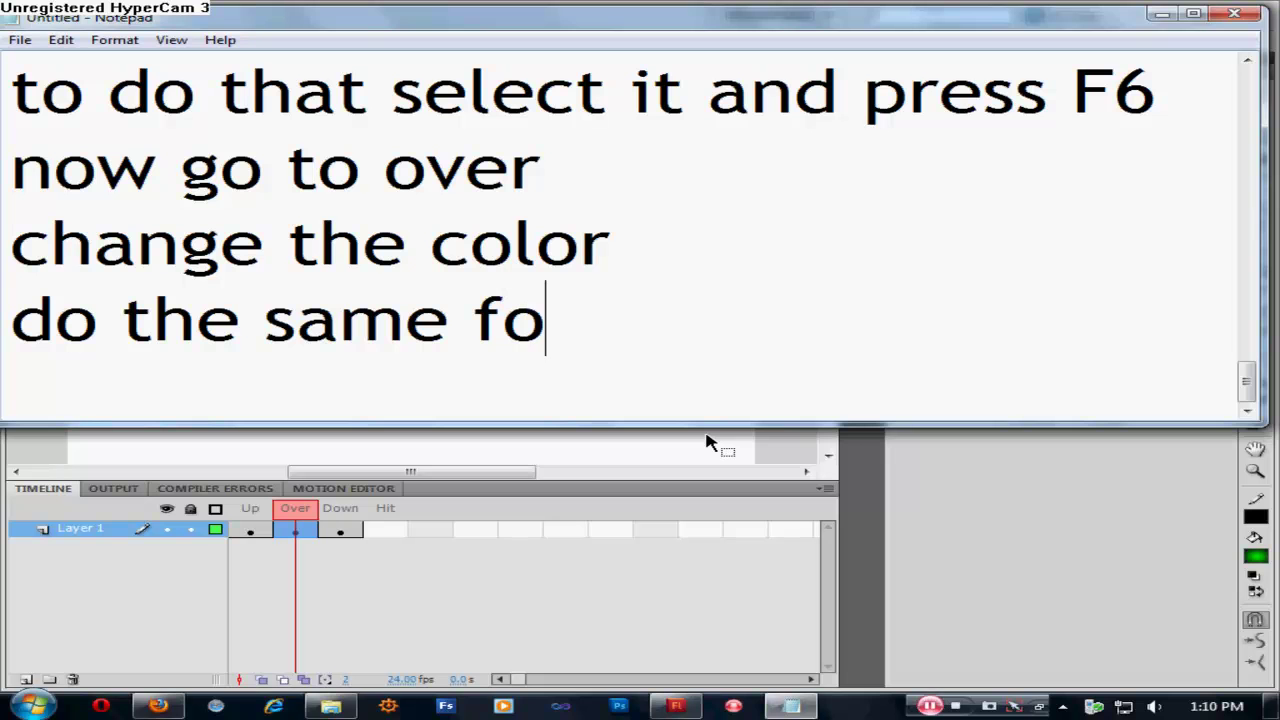
pyautogui.write('n')
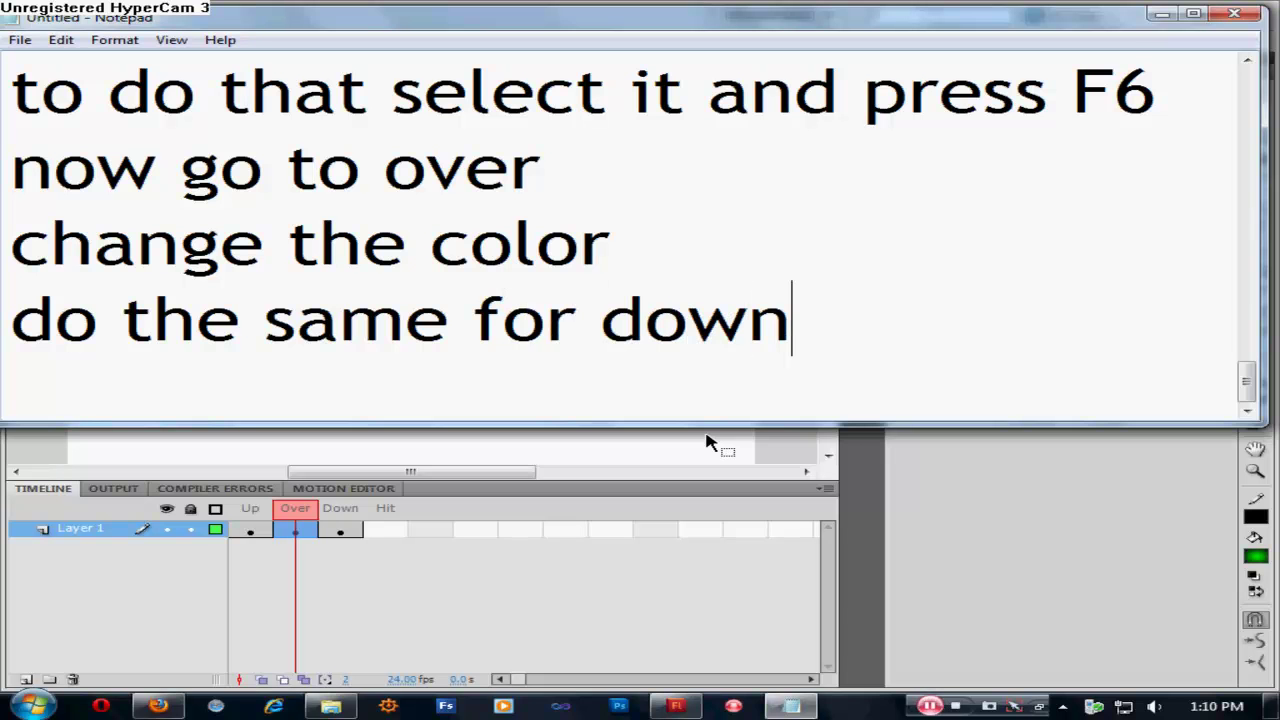
# Step: Switch to Flash Professional and fill the play_btn background in the Down frame with the red radial gradient
pyautogui.click(1162, 14)
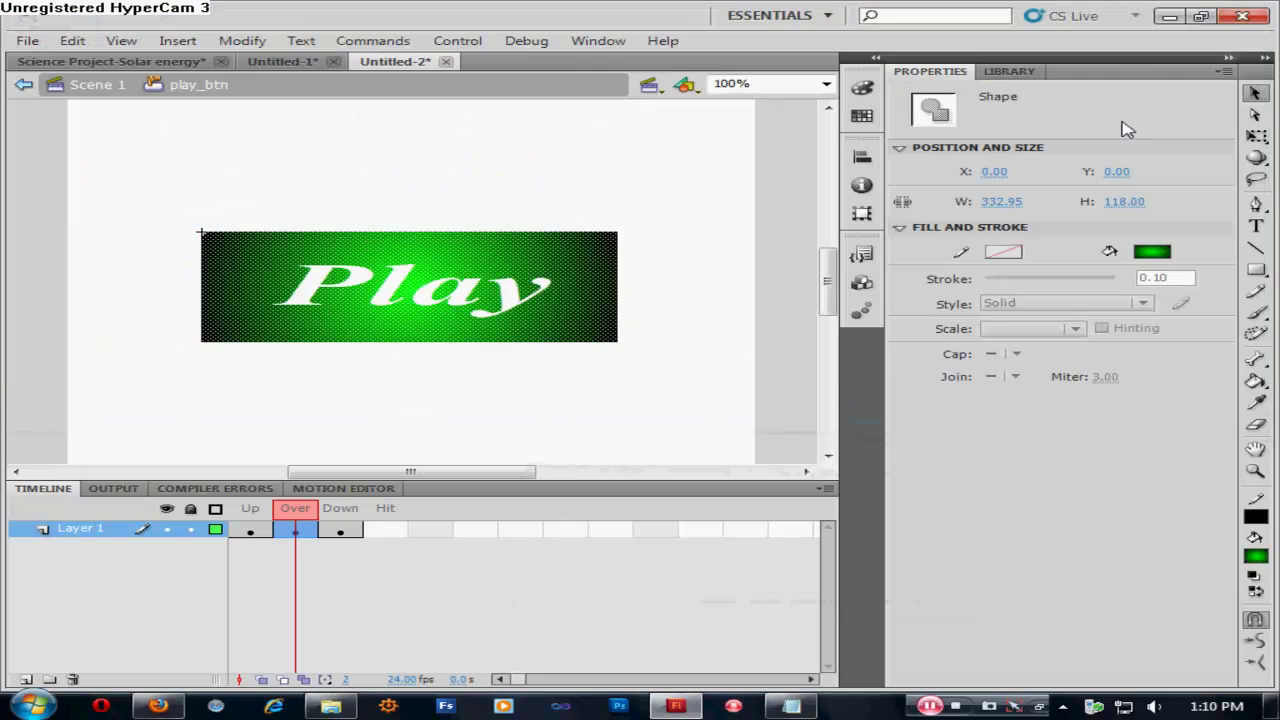
pyautogui.click(343, 533)
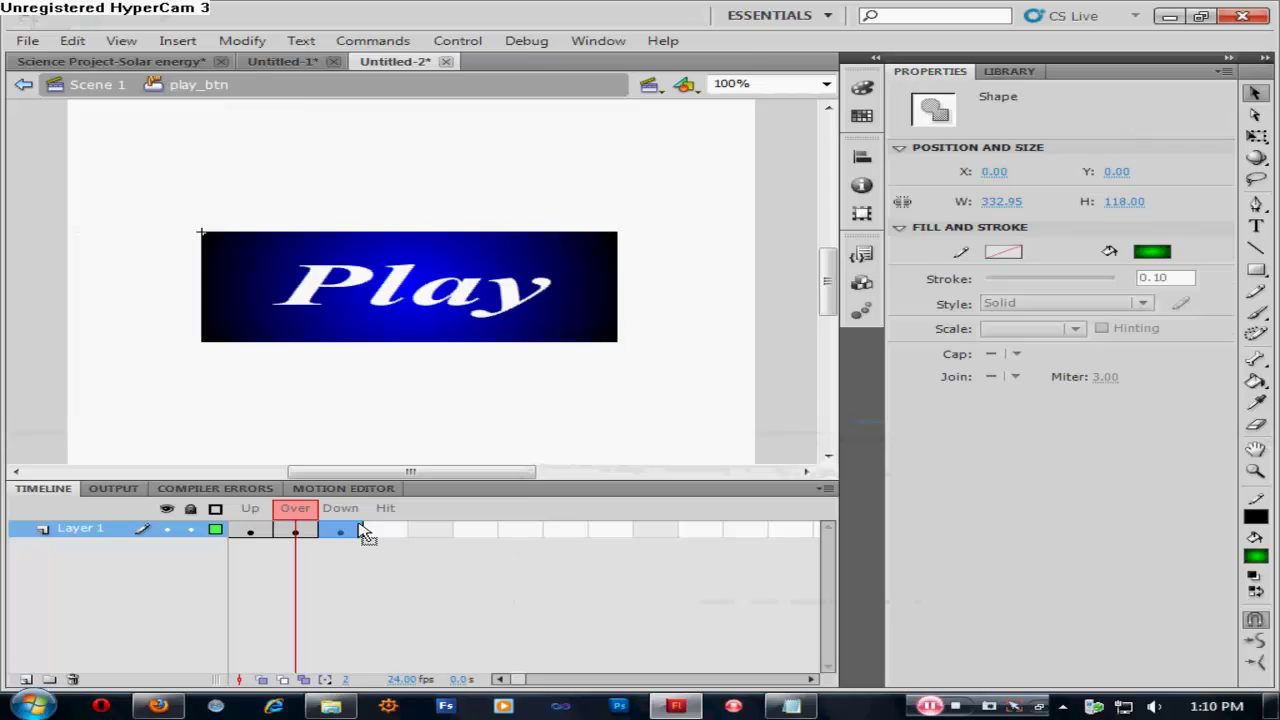
pyautogui.click(576, 429)
pyautogui.click(598, 284)
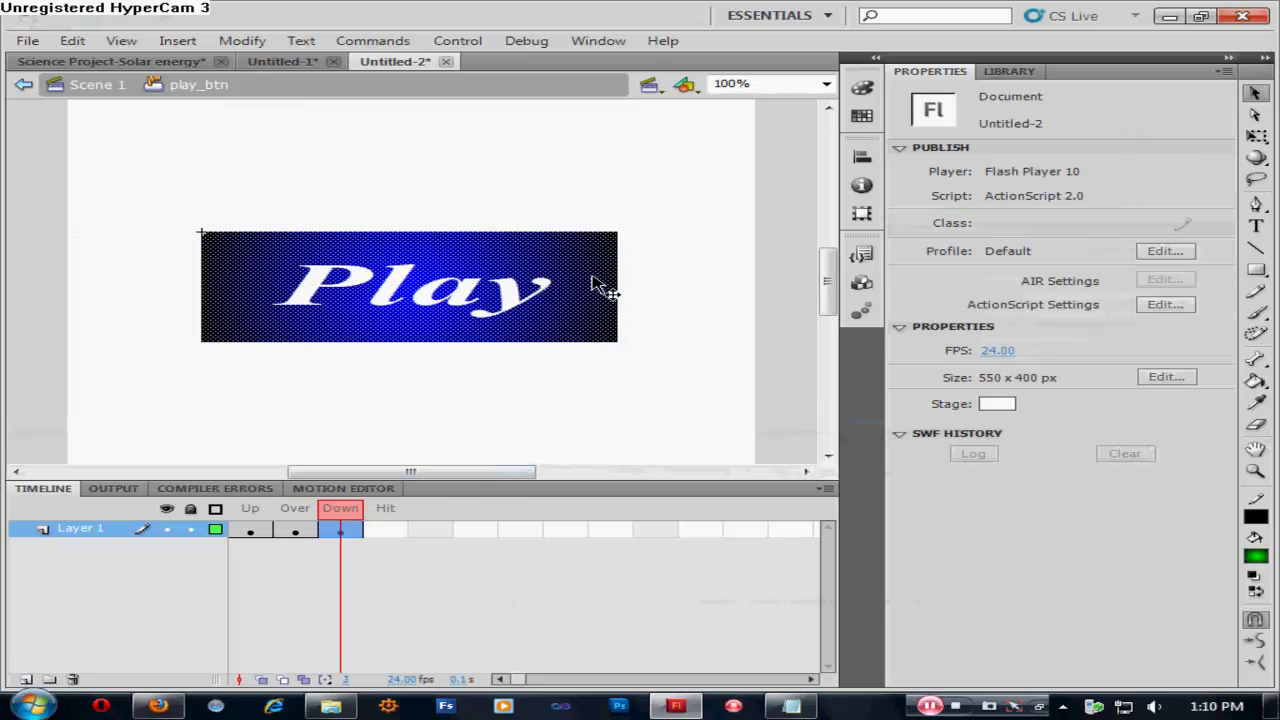
pyautogui.click(1163, 256)
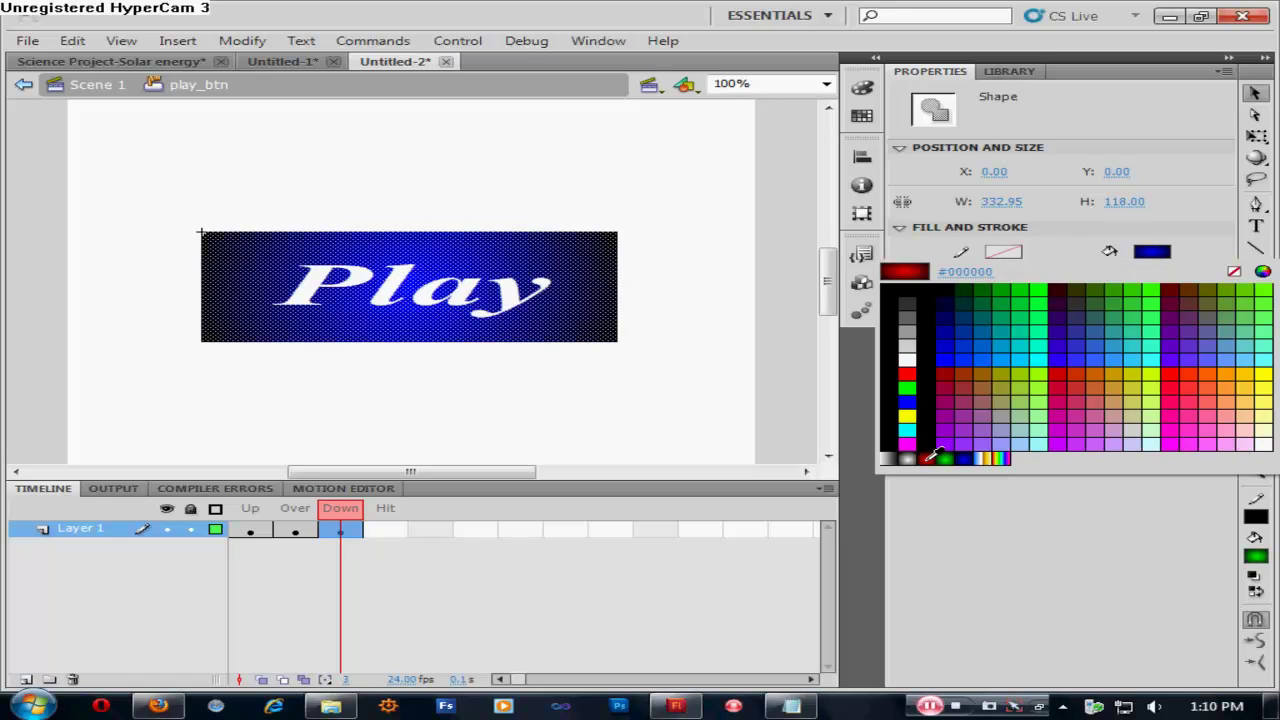
pyautogui.click(930, 456)
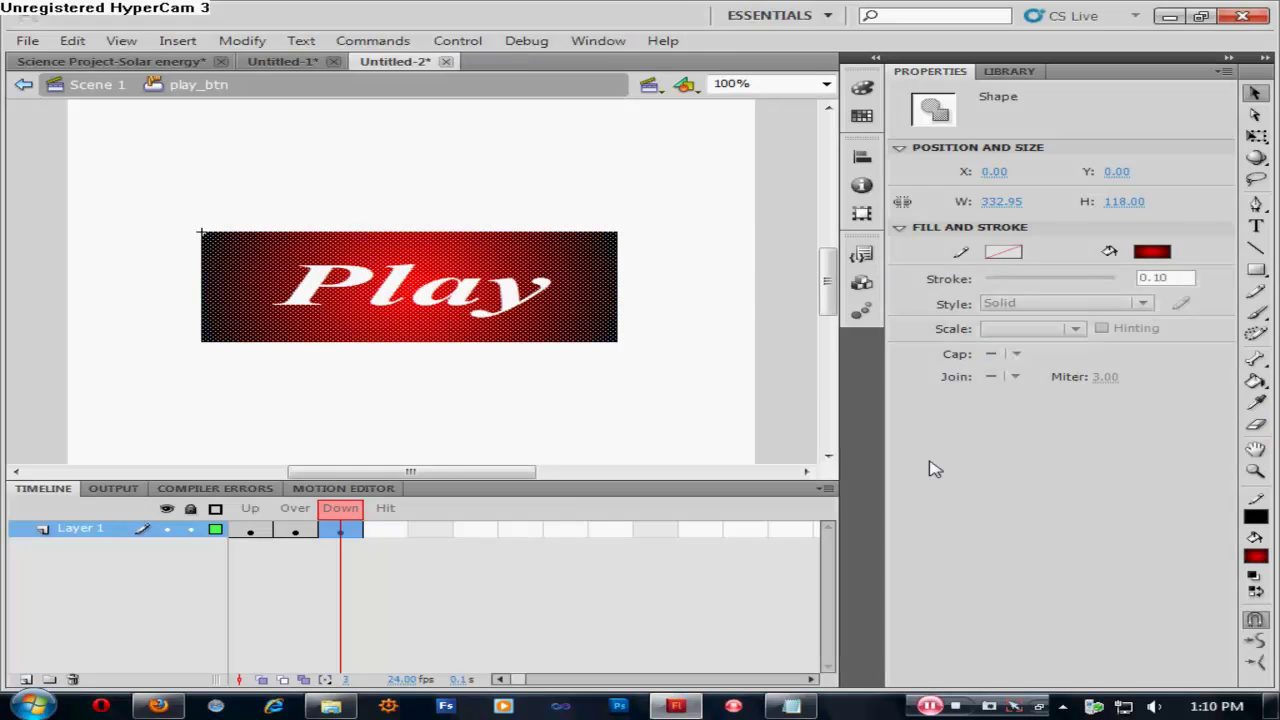
pyautogui.click(512, 428)
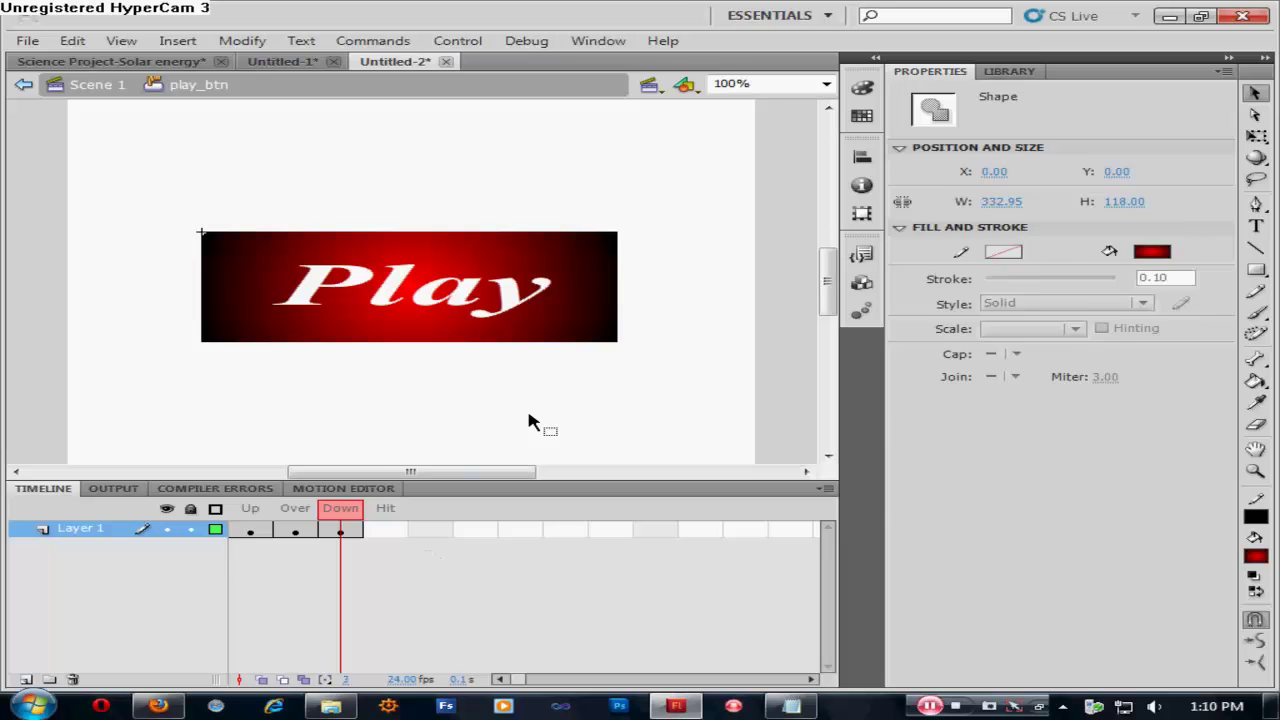
# Step: Switch to Notepad and add the line "ok now click scene" at the end of the notes
pyautogui.click(790, 706)
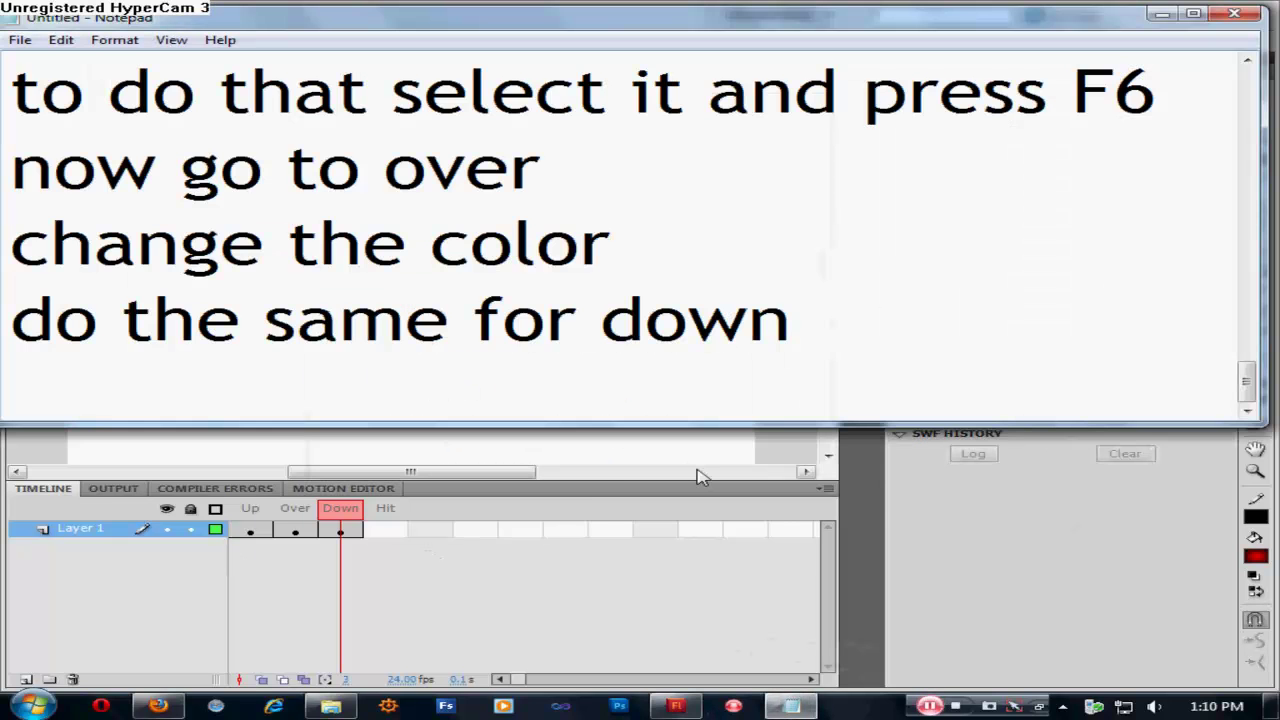
pyautogui.press('Return')
pyautogui.write('ok ')
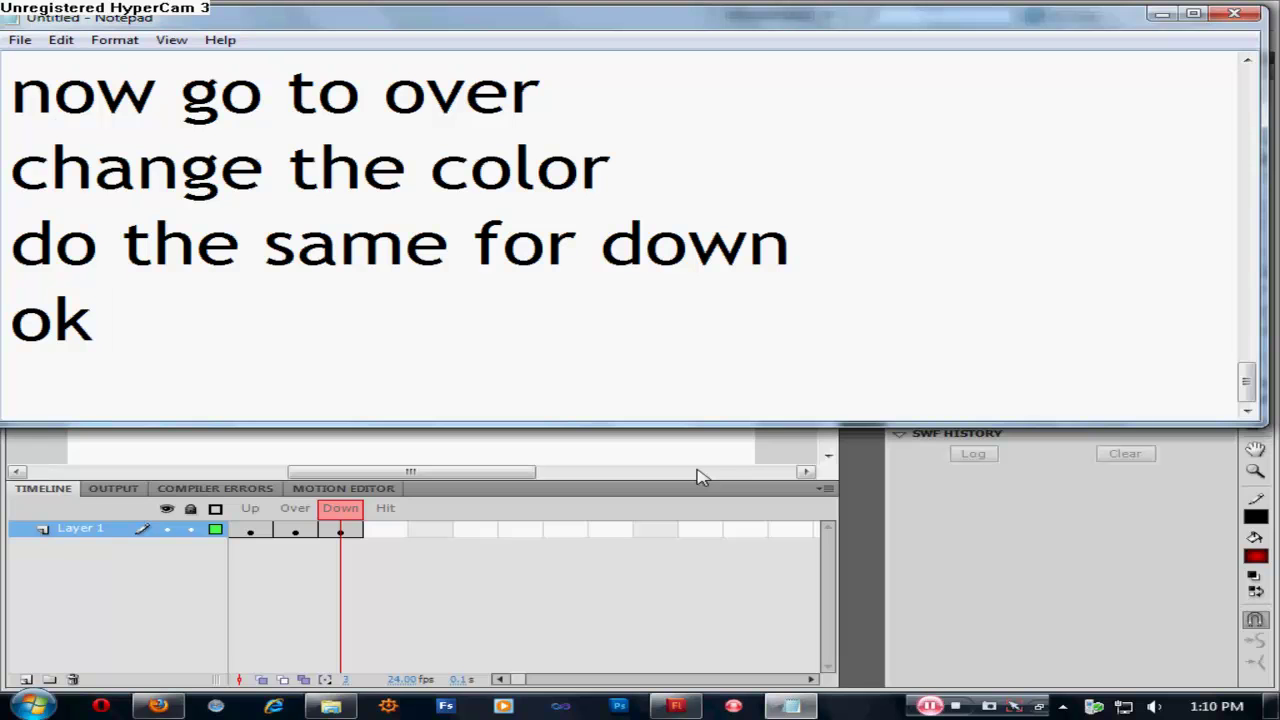
pyautogui.write('now clic')
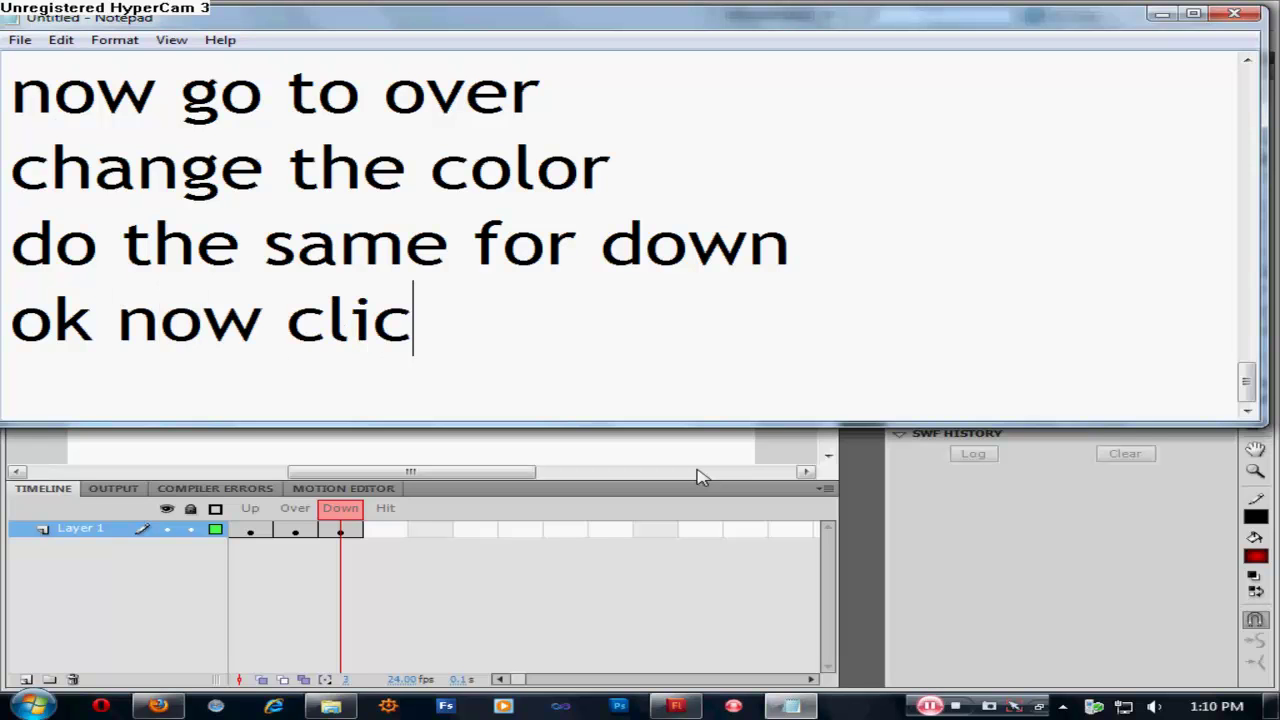
pyautogui.write('k scene')
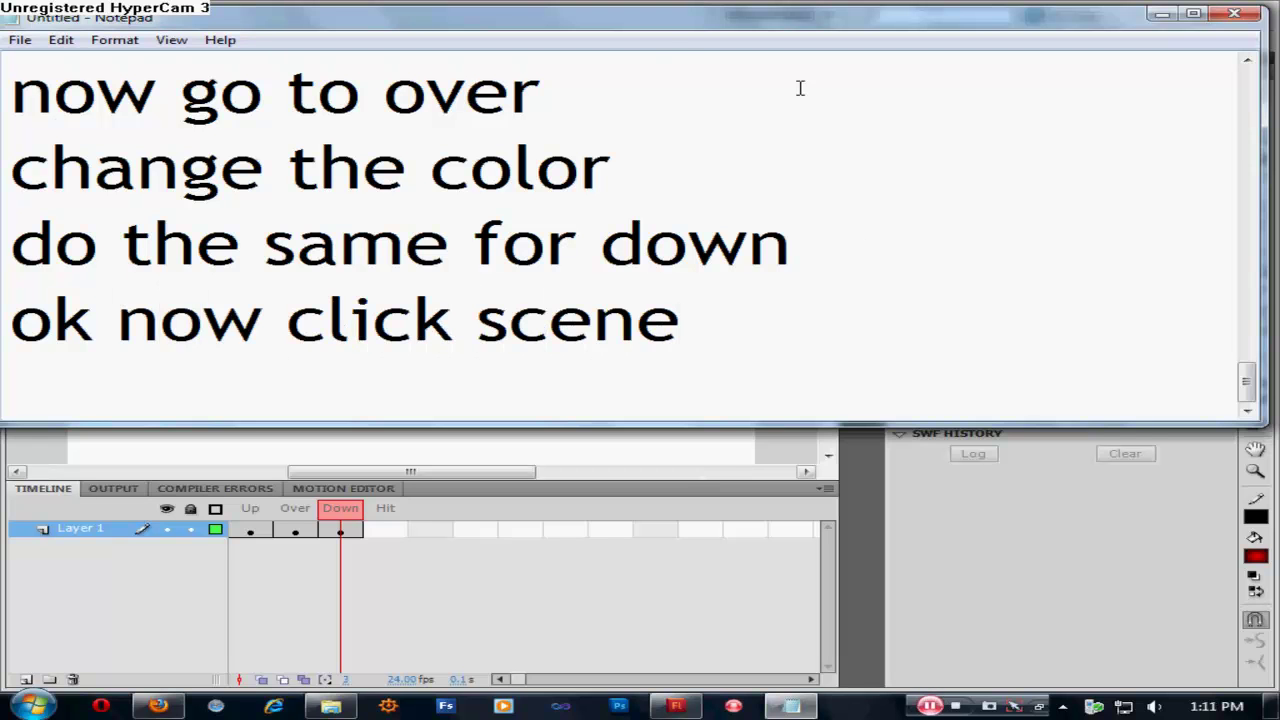
# Step: Move the Notepad window off Flash's edit bar and leave button editing by returning to Scene 1
pyautogui.moveTo(677, 48)
pyautogui.mouseDown()
pyautogui.moveTo(709, 140)
pyautogui.moveTo(702, 212)
pyautogui.mouseUp()
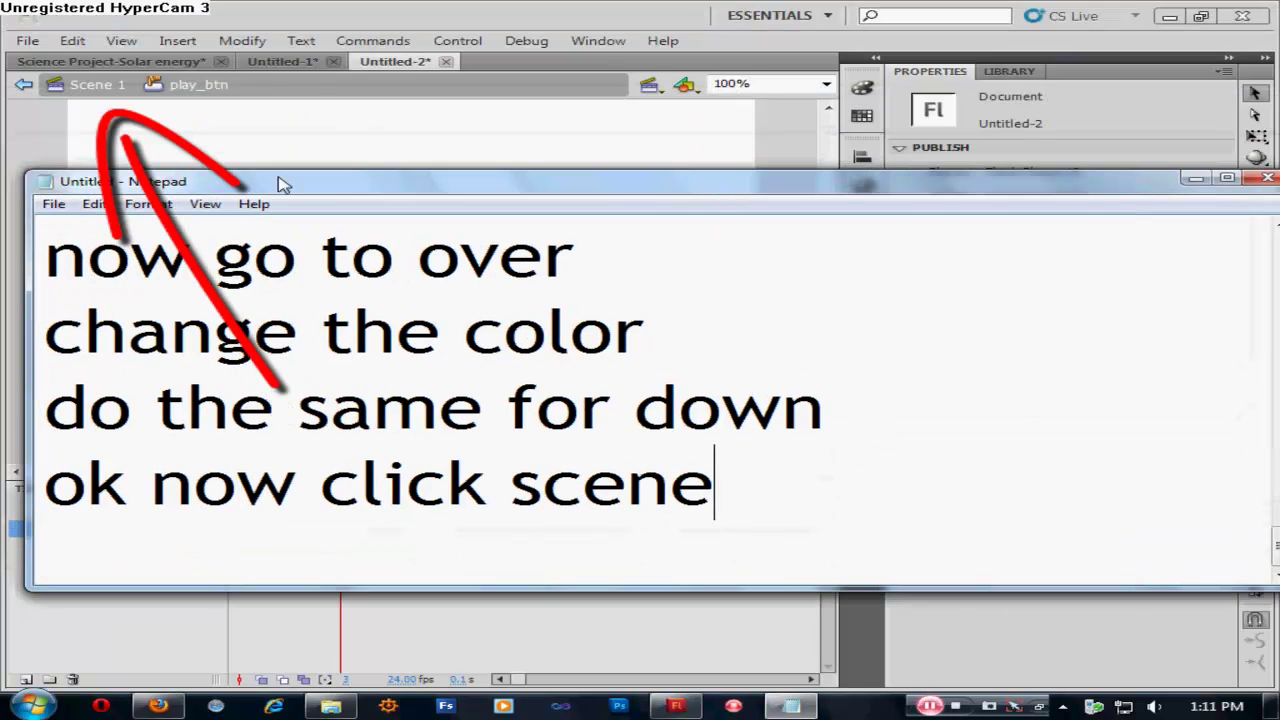
pyautogui.click(98, 88)
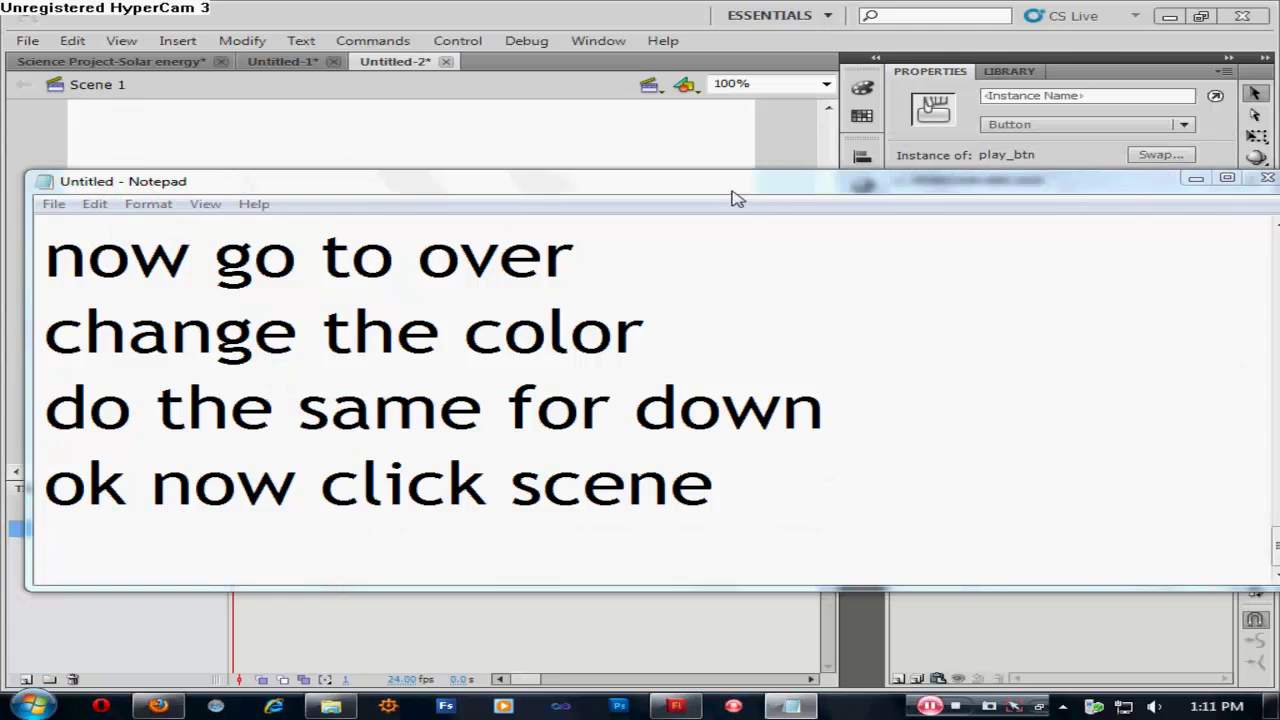
pyautogui.click(1195, 178)
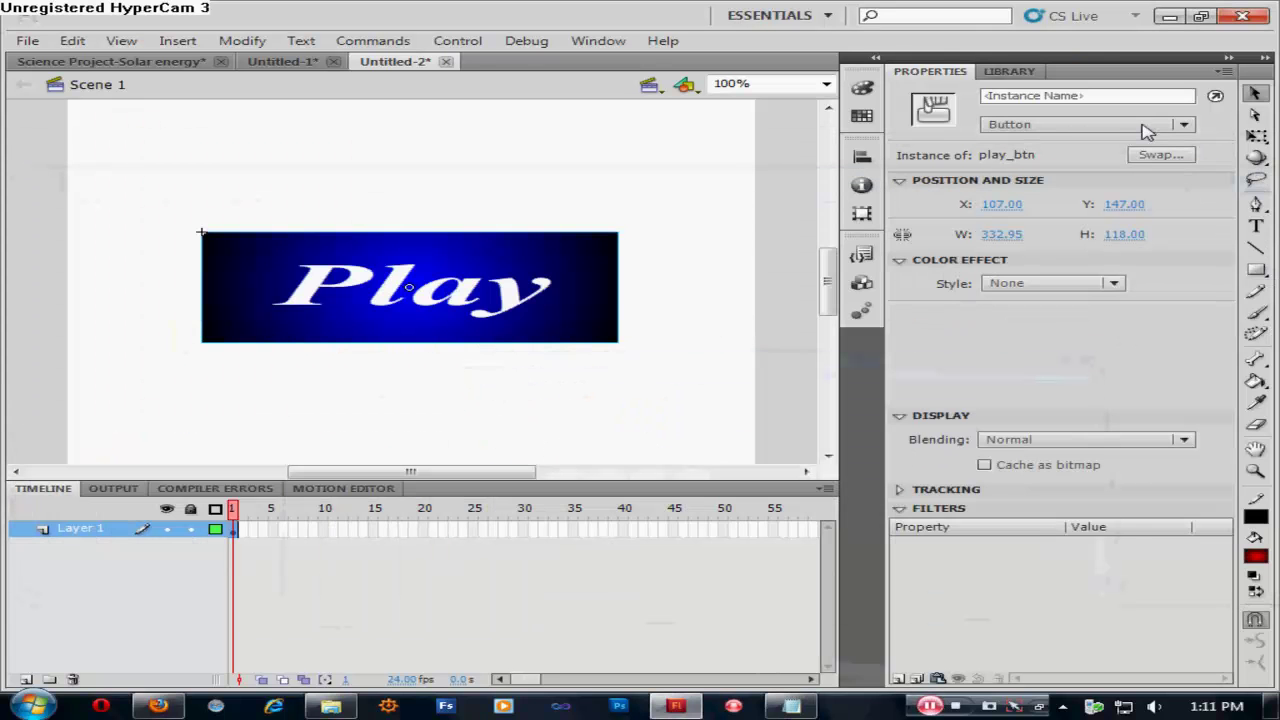
# Step: Switch to Notepad and add the line "now we are going to create our animation" below the scene instruction
pyautogui.click(791, 706)
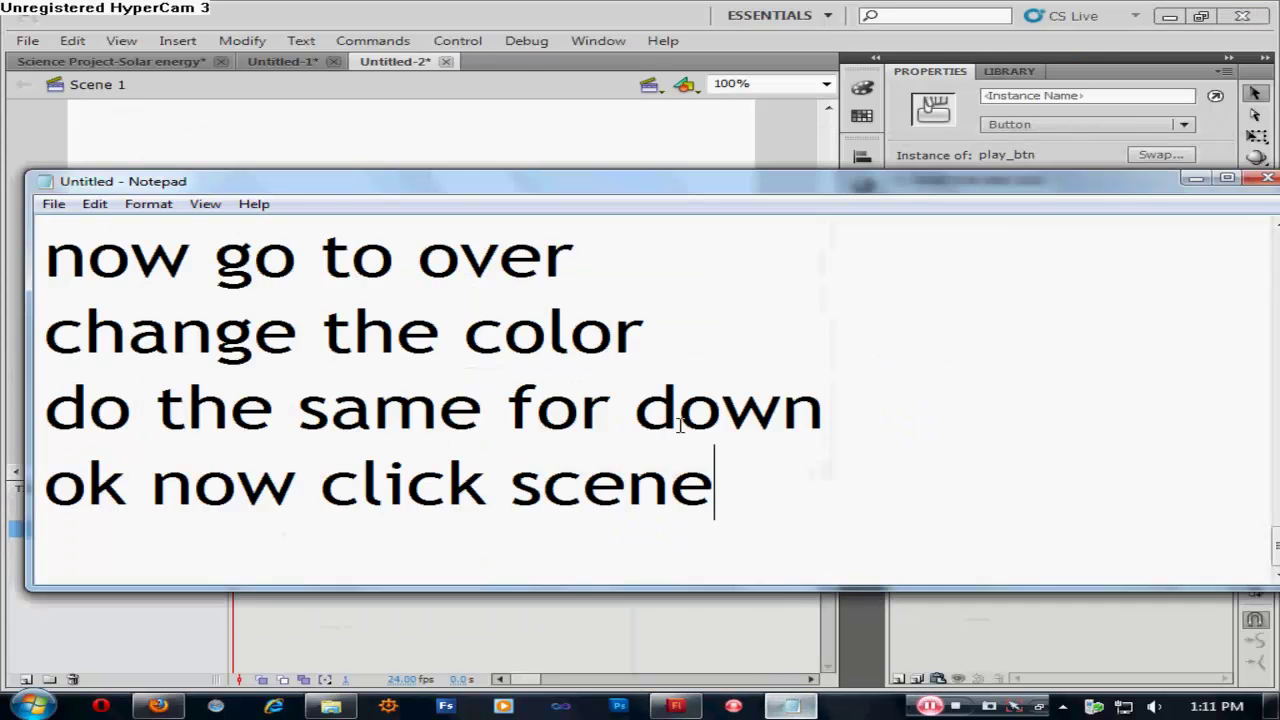
pyautogui.press('Return')
pyautogui.write('o')
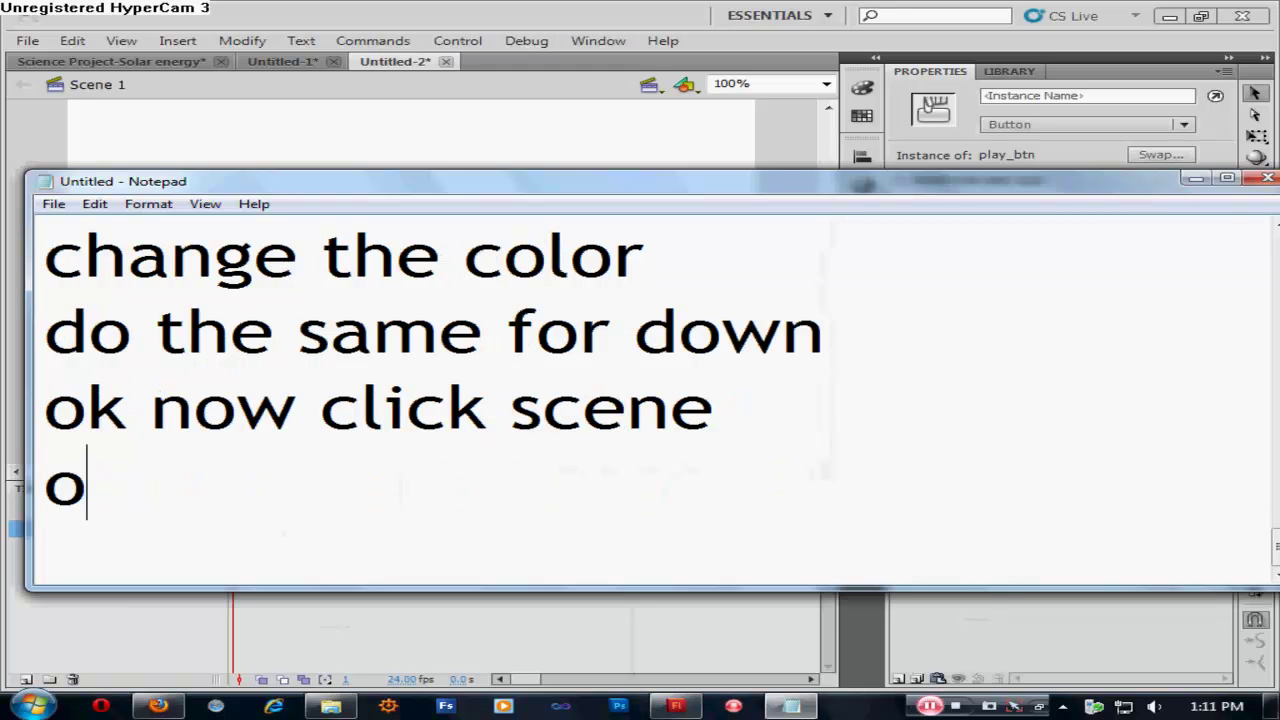
pyautogui.press('BackSpace')
pyautogui.write('now ')
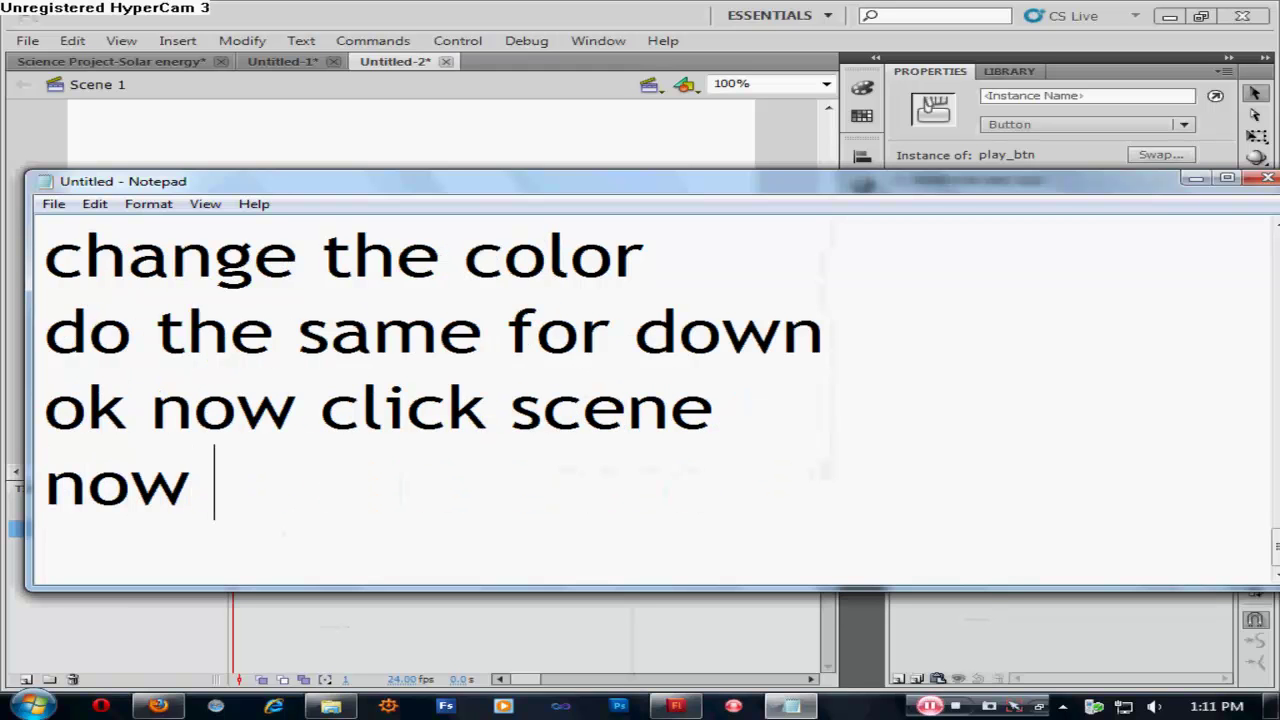
pyautogui.write('we are ')
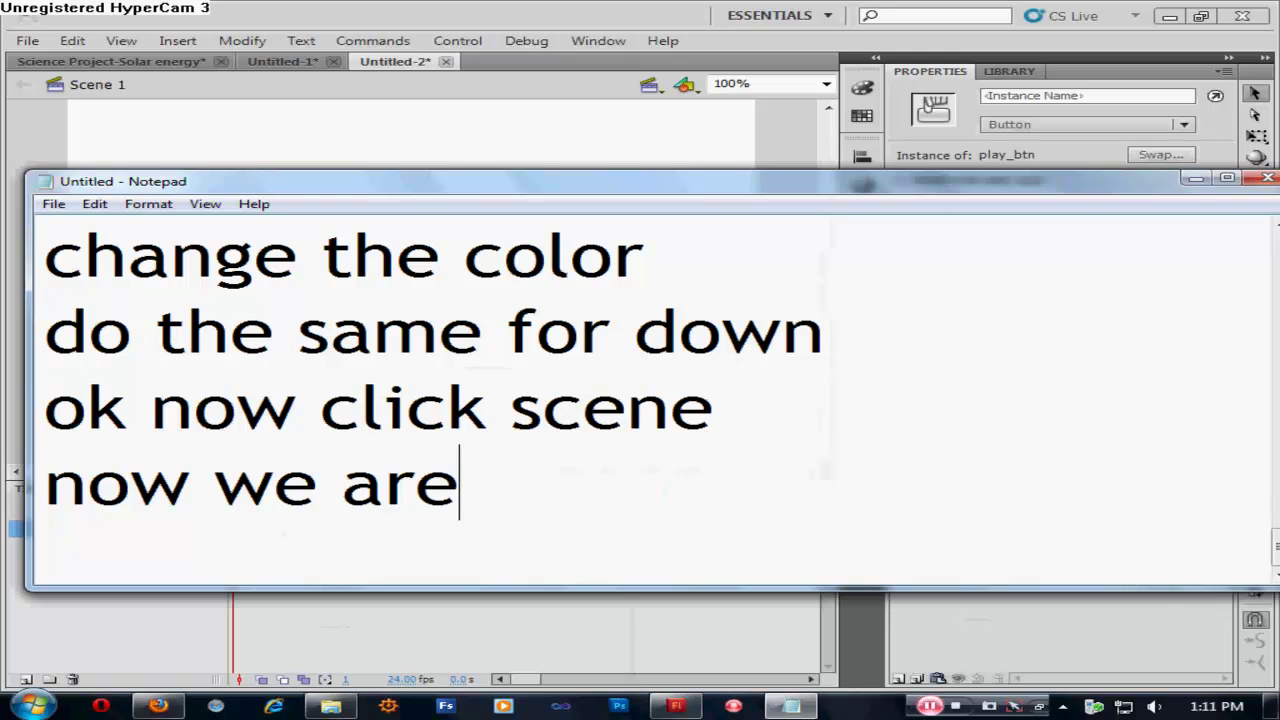
pyautogui.write('going to')
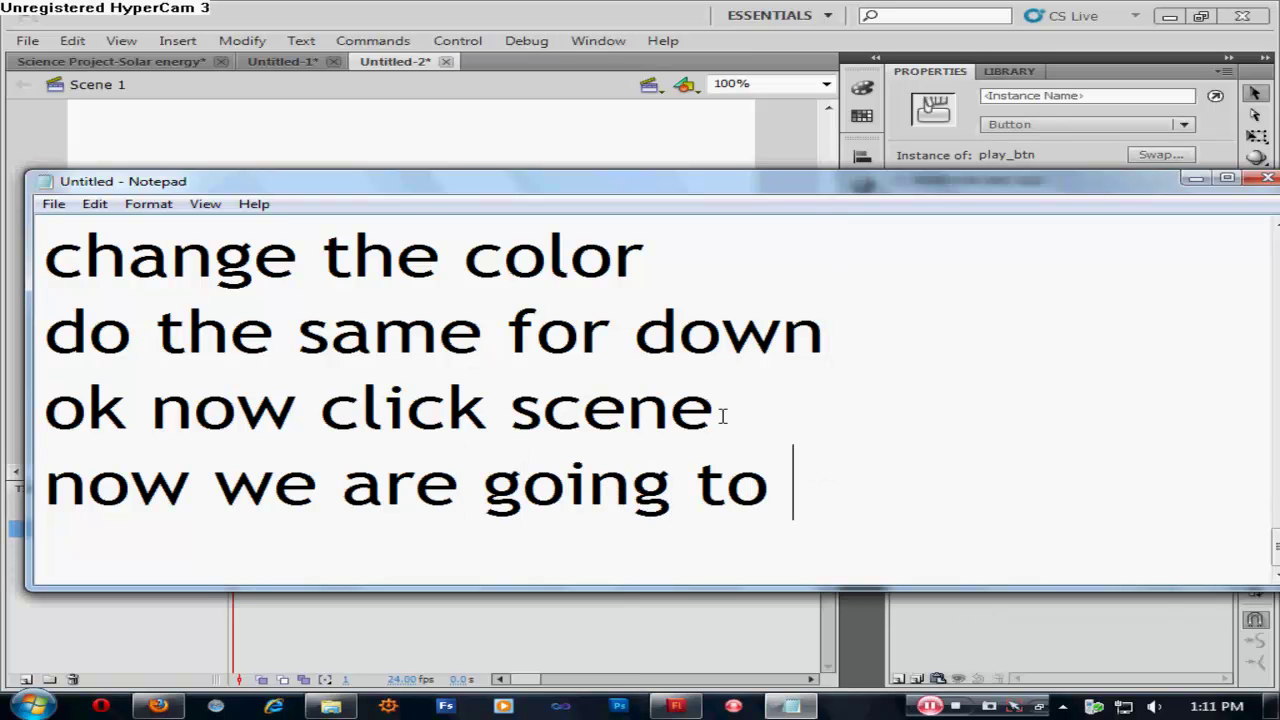
pyautogui.write(' create')
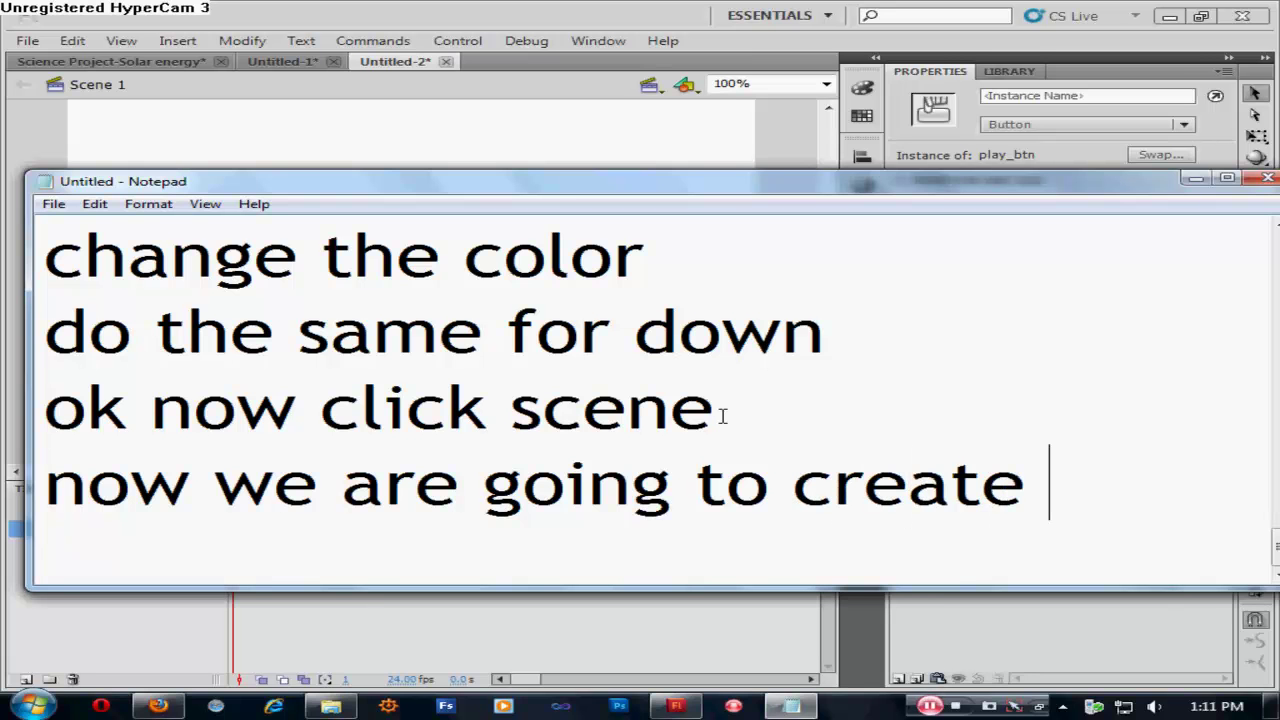
pyautogui.write(' over')
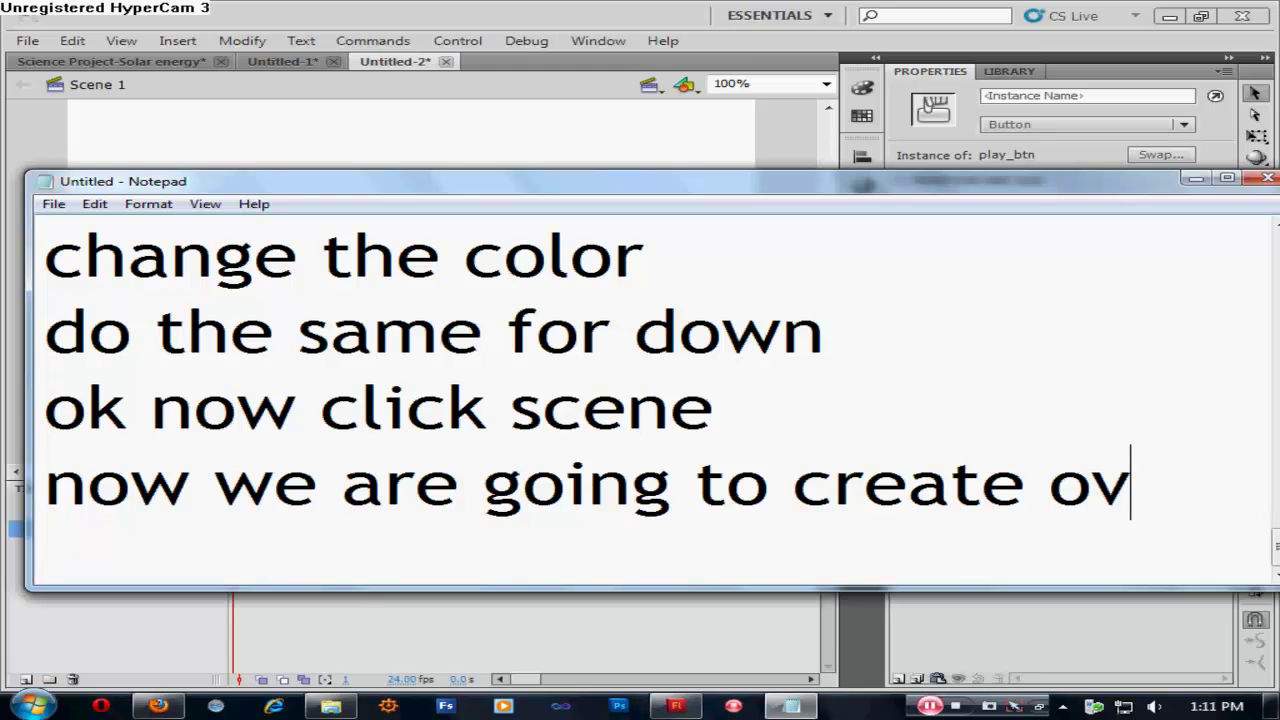
pyautogui.press('BackSpace')
pyautogui.press('BackSpace')
pyautogui.press('BackSpace')
pyautogui.press('BackSpace')
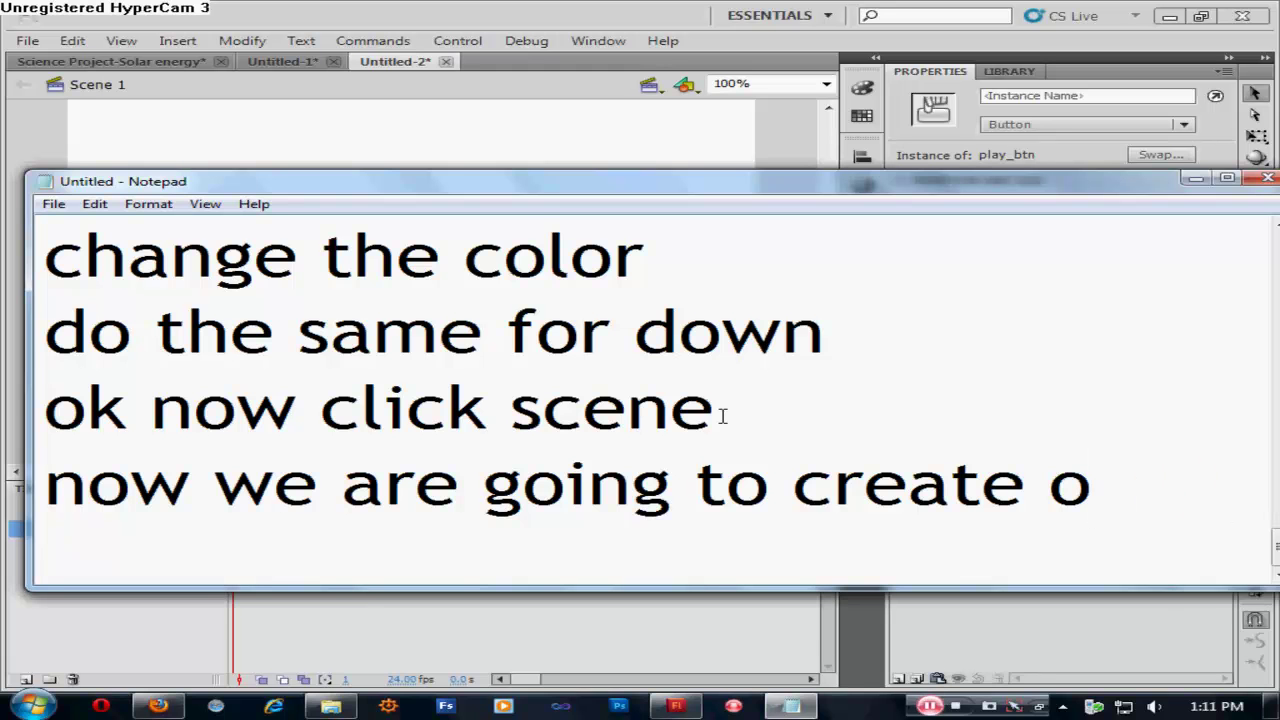
pyautogui.write('ur animation')
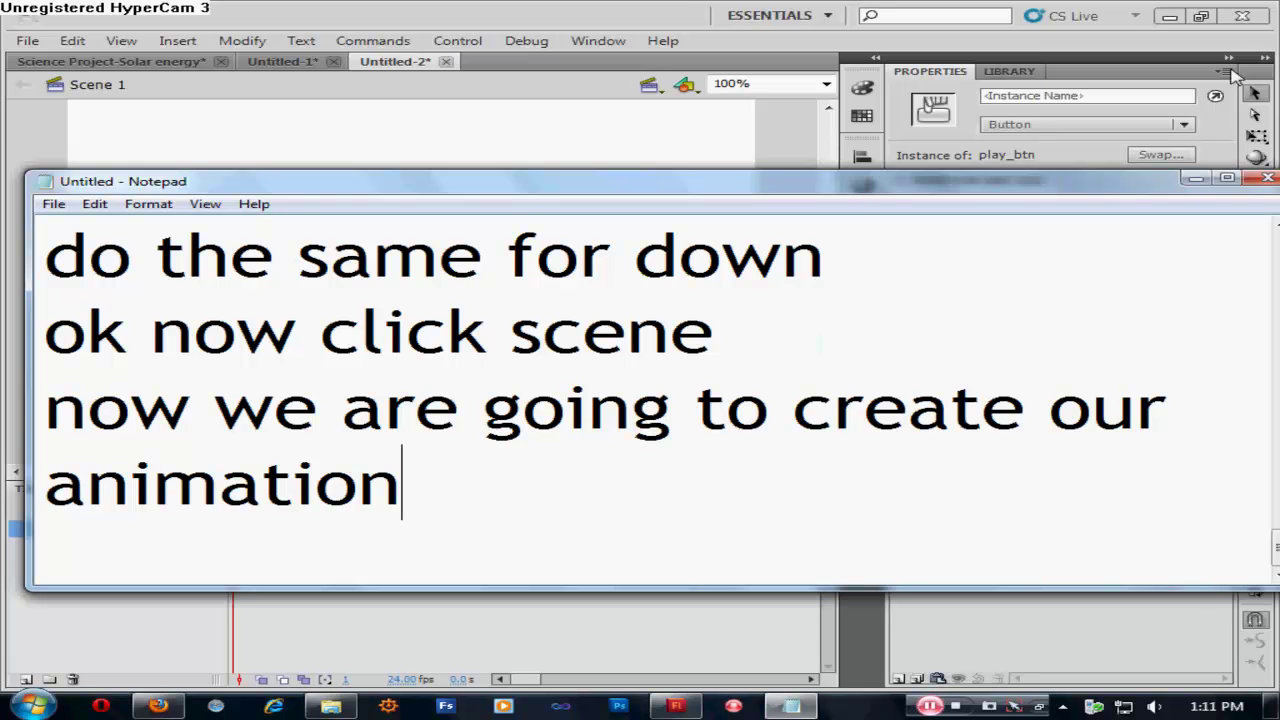
# Step: Switch to Flash Professional, insert a blank keyframe at frame 2 and enable onion skinning for drawing with the Brush tool
pyautogui.click(1196, 178)
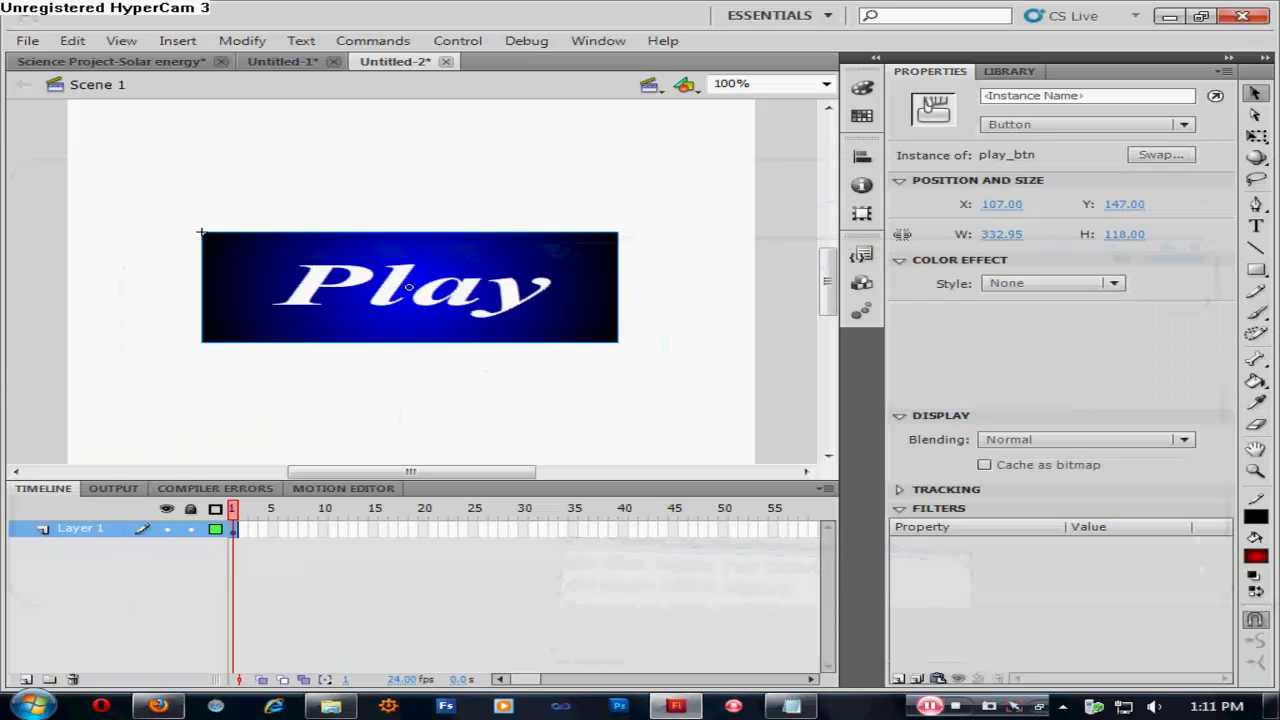
pyautogui.click(243, 532)
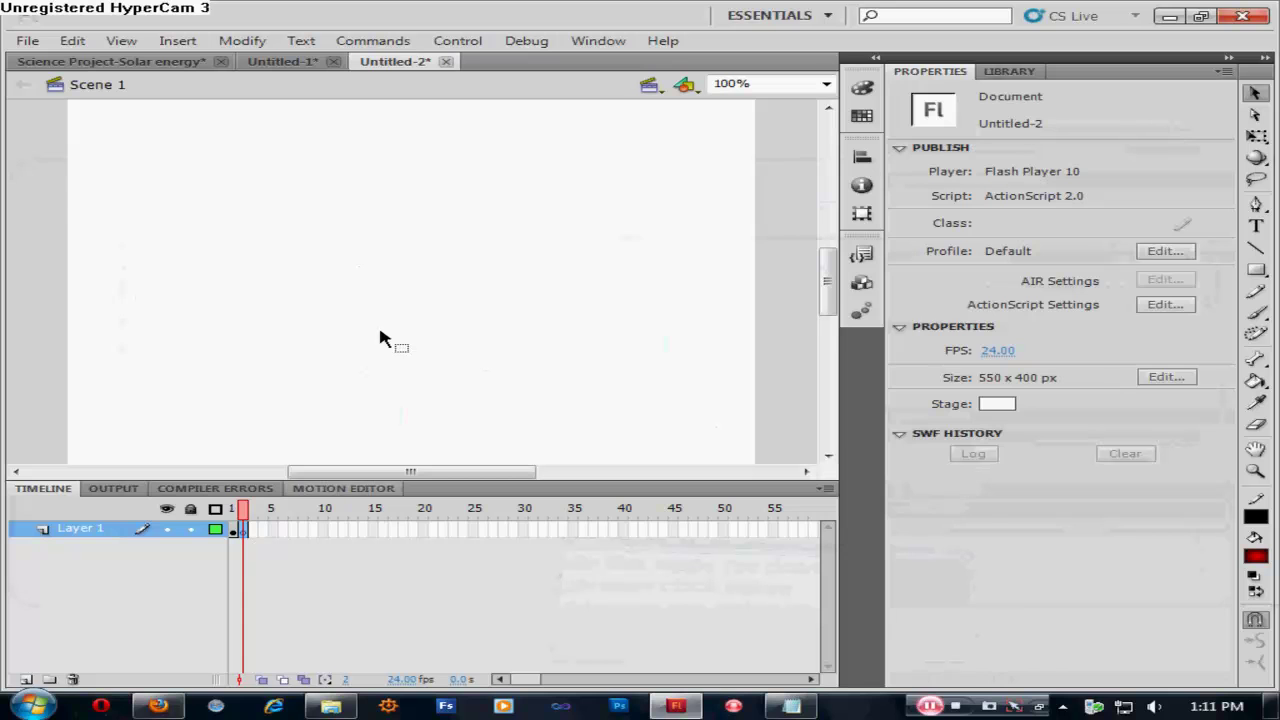
pyautogui.click(1256, 312)
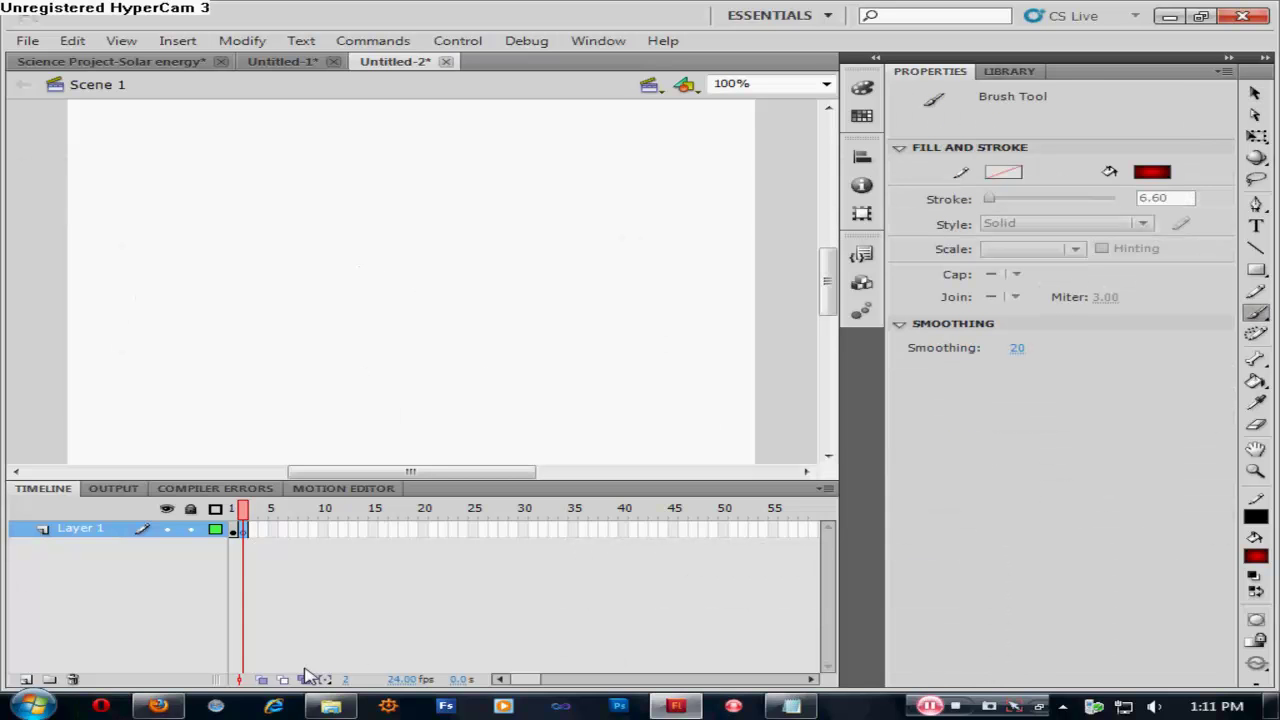
pyautogui.click(283, 680)
# Step: Paint short freehand brush strokes in varying positions across frames 2 to 38, inserting successive blank keyframes up to frame 39
pyautogui.moveTo(443, 266)
pyautogui.mouseDown()
pyautogui.moveTo(329, 320)
pyautogui.moveTo(378, 372)
pyautogui.mouseUp()
pyautogui.press('F7')
pyautogui.press('F7')
pyautogui.press('F7')
pyautogui.moveTo(362, 274); pyautogui.dragTo(406, 346)
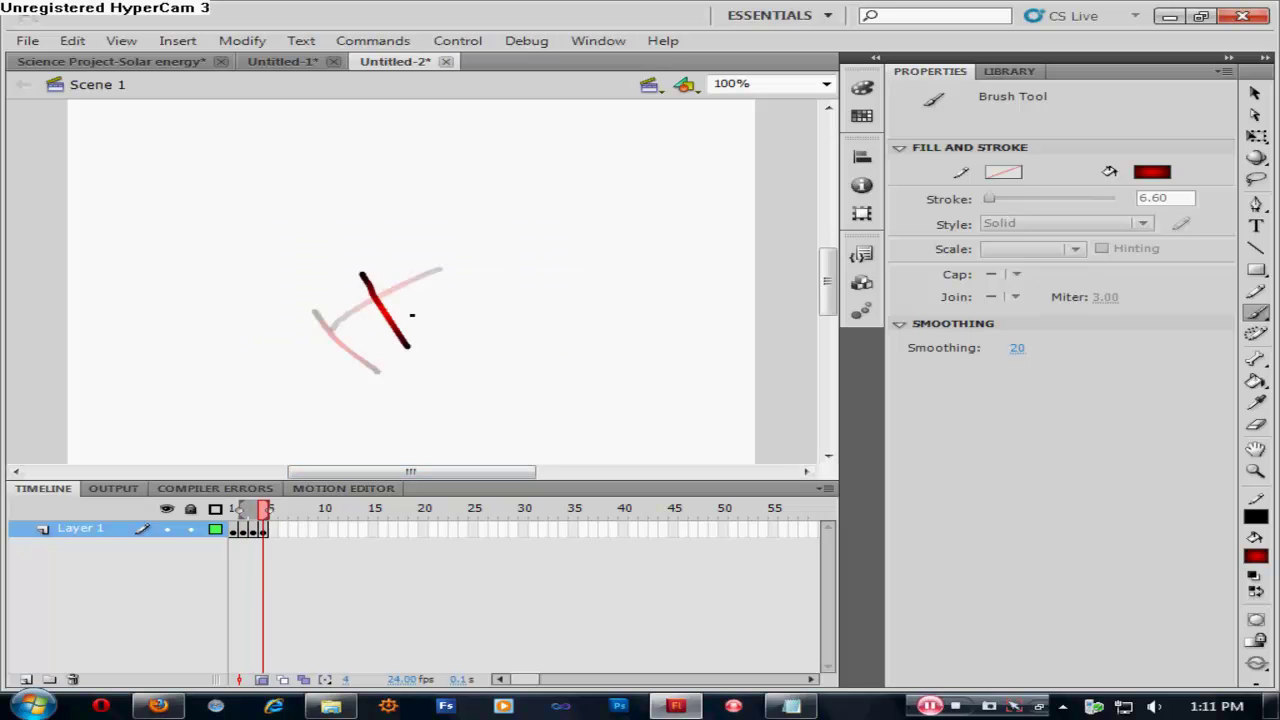
pyautogui.press('F7')
pyautogui.moveTo(425, 244); pyautogui.dragTo(459, 327)
pyautogui.press('F7')
pyautogui.moveTo(536, 242); pyautogui.dragTo(386, 292)
pyautogui.press('F7')
pyautogui.moveTo(500, 196); pyautogui.dragTo(349, 258)
pyautogui.press('F7')
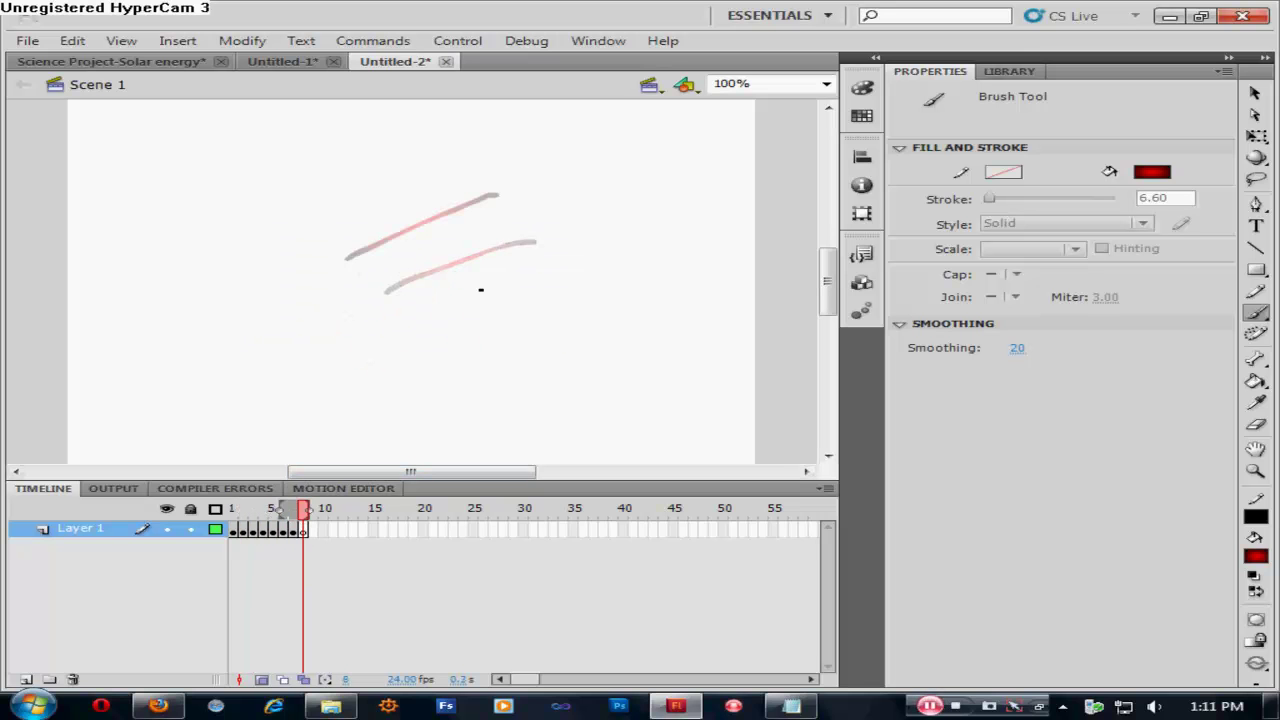
pyautogui.moveTo(463, 286)
pyautogui.mouseDown()
pyautogui.moveTo(251, 371)
pyautogui.moveTo(280, 357)
pyautogui.mouseUp()
pyautogui.press('F7')
pyautogui.moveTo(232, 224); pyautogui.dragTo(346, 314)
pyautogui.press('F7')
pyautogui.press('F7')
pyautogui.moveTo(486, 220); pyautogui.dragTo(334, 309)
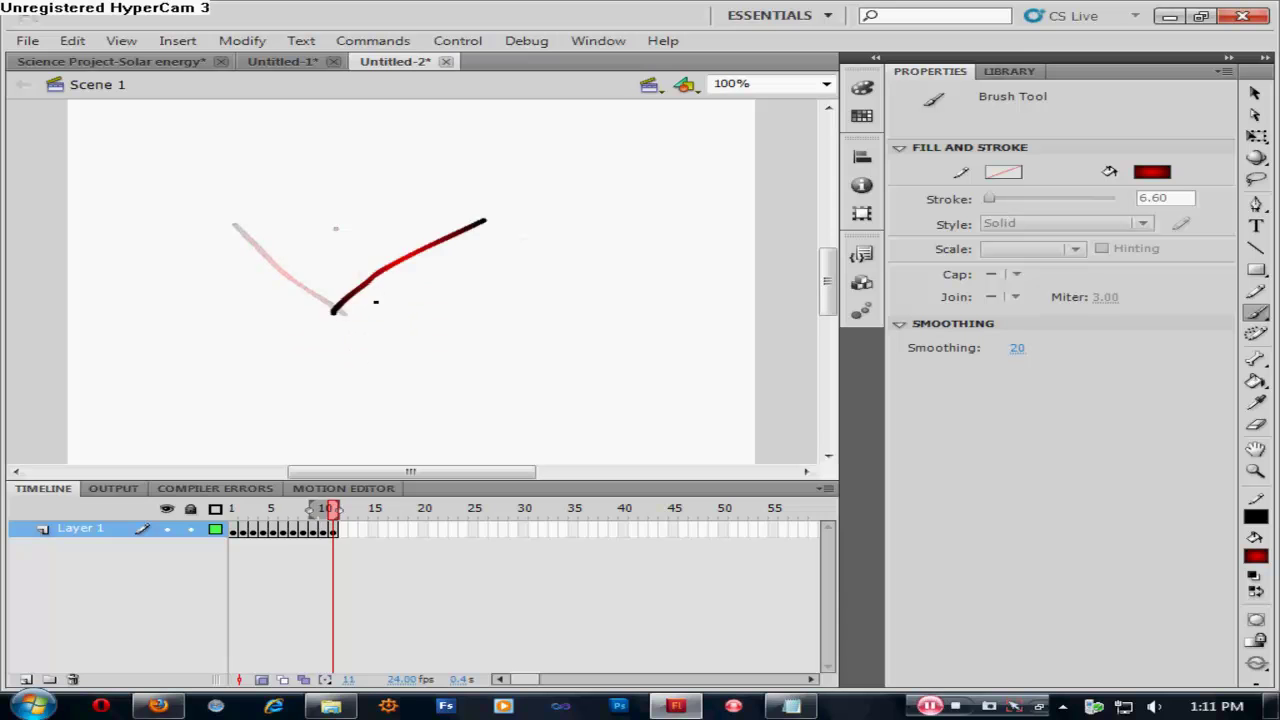
pyautogui.press('F7')
pyautogui.moveTo(522, 252); pyautogui.dragTo(320, 330)
pyautogui.press('F7')
pyautogui.moveTo(537, 294); pyautogui.dragTo(314, 365)
pyautogui.press('F7')
pyautogui.moveTo(290, 255); pyautogui.dragTo(356, 373)
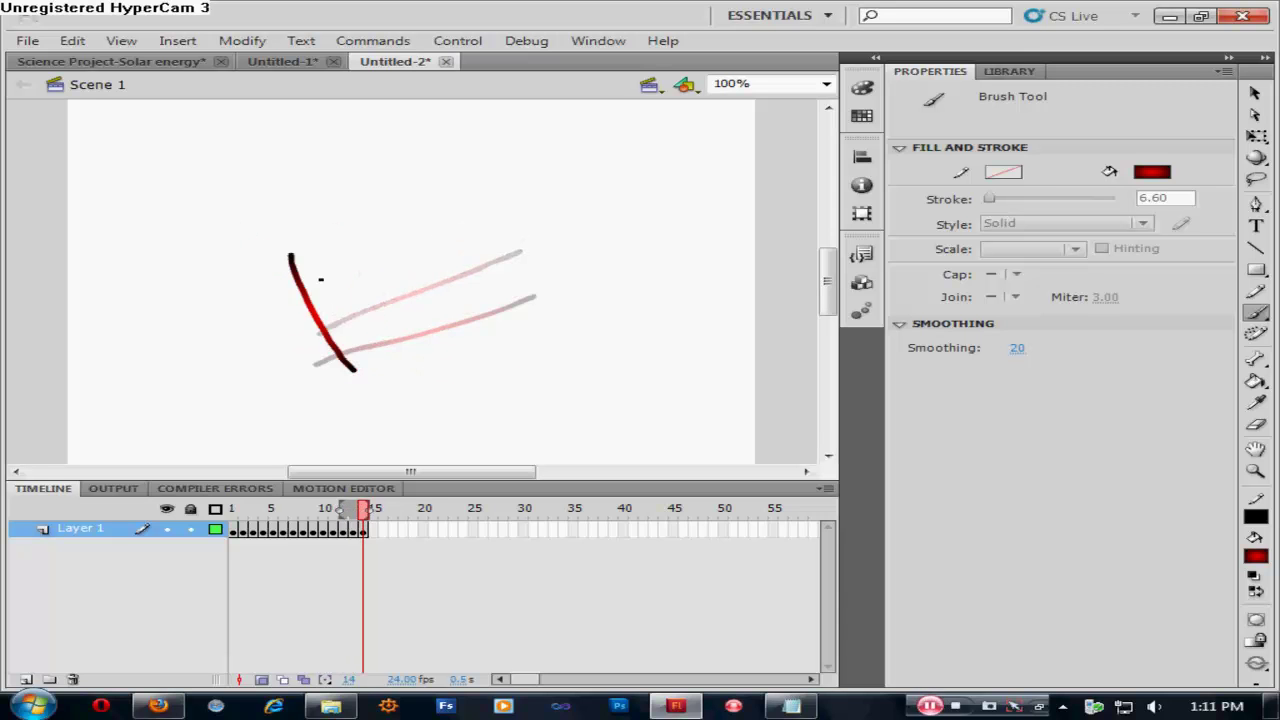
pyautogui.press('F7')
pyautogui.moveTo(320, 250); pyautogui.dragTo(380, 373)
pyautogui.press('F7')
pyautogui.moveTo(362, 258); pyautogui.dragTo(403, 376)
pyautogui.press('F7')
pyautogui.moveTo(387, 251)
pyautogui.mouseDown()
pyautogui.moveTo(431, 380)
pyautogui.moveTo(457, 354)
pyautogui.moveTo(460, 364)
pyautogui.mouseUp()
pyautogui.press('F7')
pyautogui.press('F7')
pyautogui.press('F7')
pyautogui.moveTo(600, 257); pyautogui.dragTo(363, 343)
pyautogui.press('F7')
pyautogui.moveTo(586, 342); pyautogui.dragTo(294, 400)
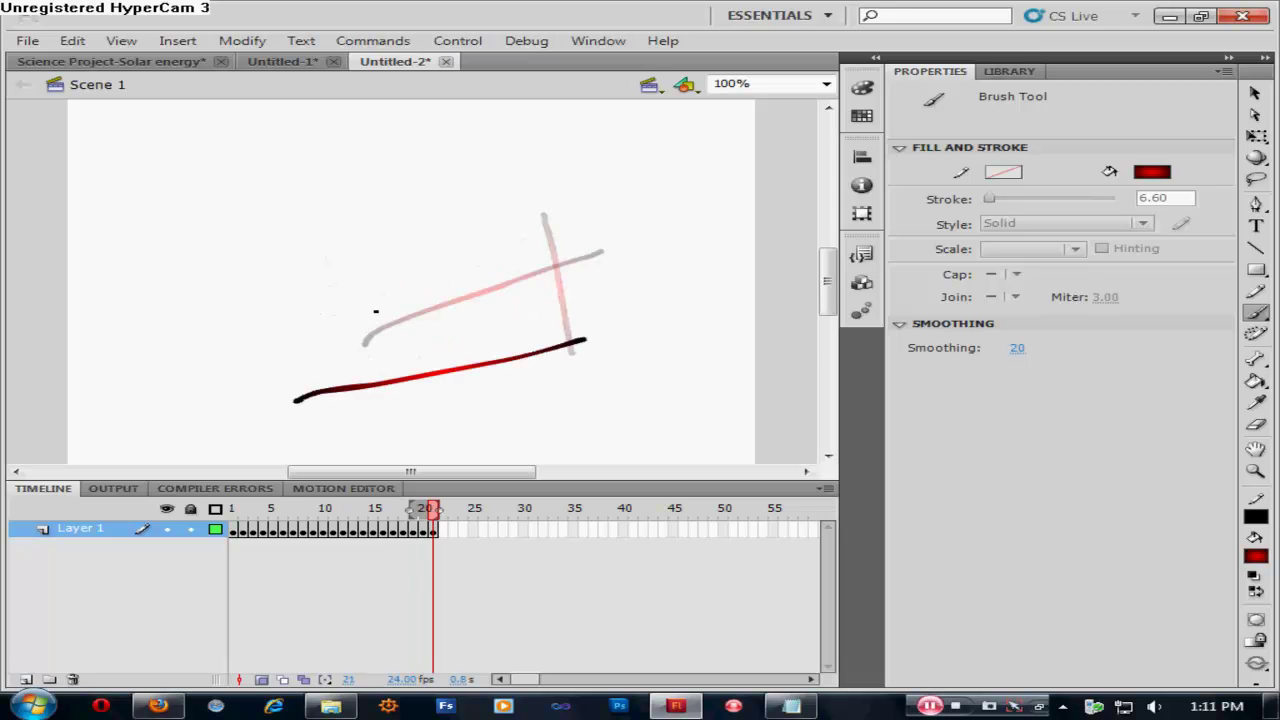
pyautogui.press('F7')
pyautogui.moveTo(418, 230); pyautogui.dragTo(214, 288)
pyautogui.press('F7')
pyautogui.moveTo(526, 256); pyautogui.dragTo(262, 324)
pyautogui.press('F7')
pyautogui.moveTo(557, 309); pyautogui.dragTo(238, 366)
pyautogui.press('F7')
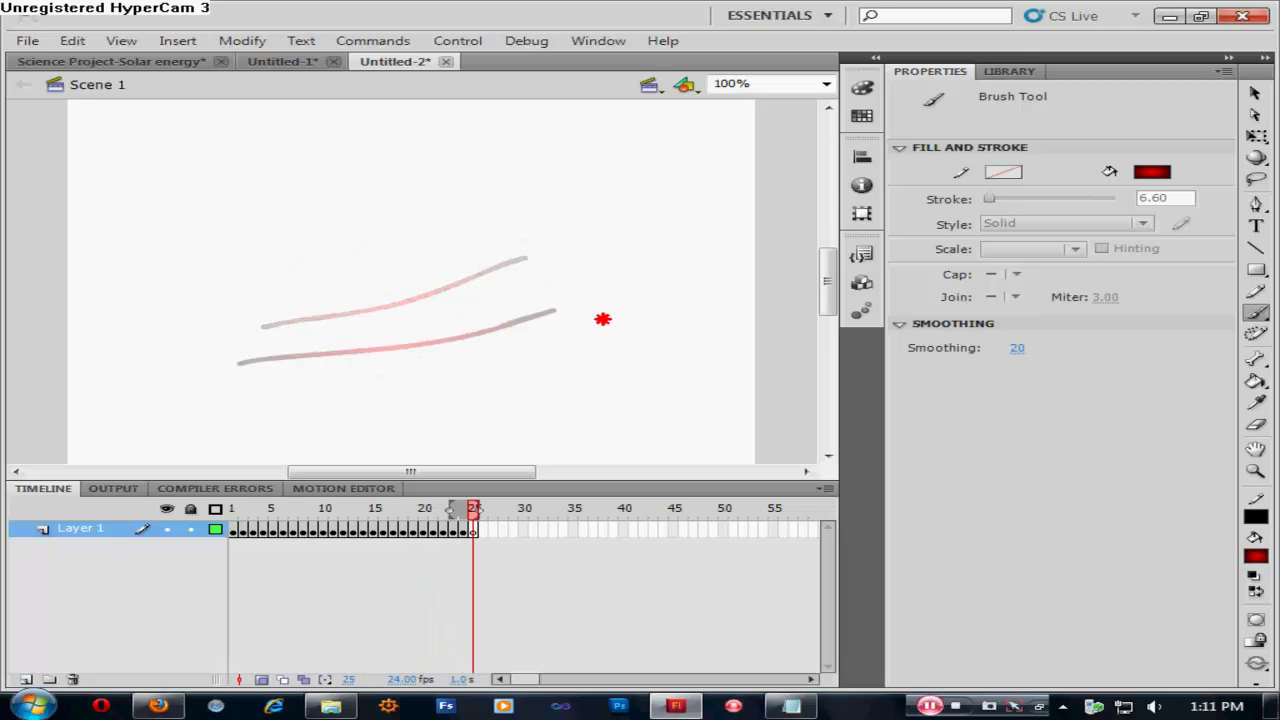
pyautogui.moveTo(636, 312); pyautogui.dragTo(348, 378)
pyautogui.press('F7')
pyautogui.moveTo(588, 368); pyautogui.dragTo(360, 421)
pyautogui.press('F7')
pyautogui.moveTo(309, 240); pyautogui.dragTo(360, 366)
pyautogui.press('F7')
pyautogui.moveTo(352, 245); pyautogui.dragTo(383, 345)
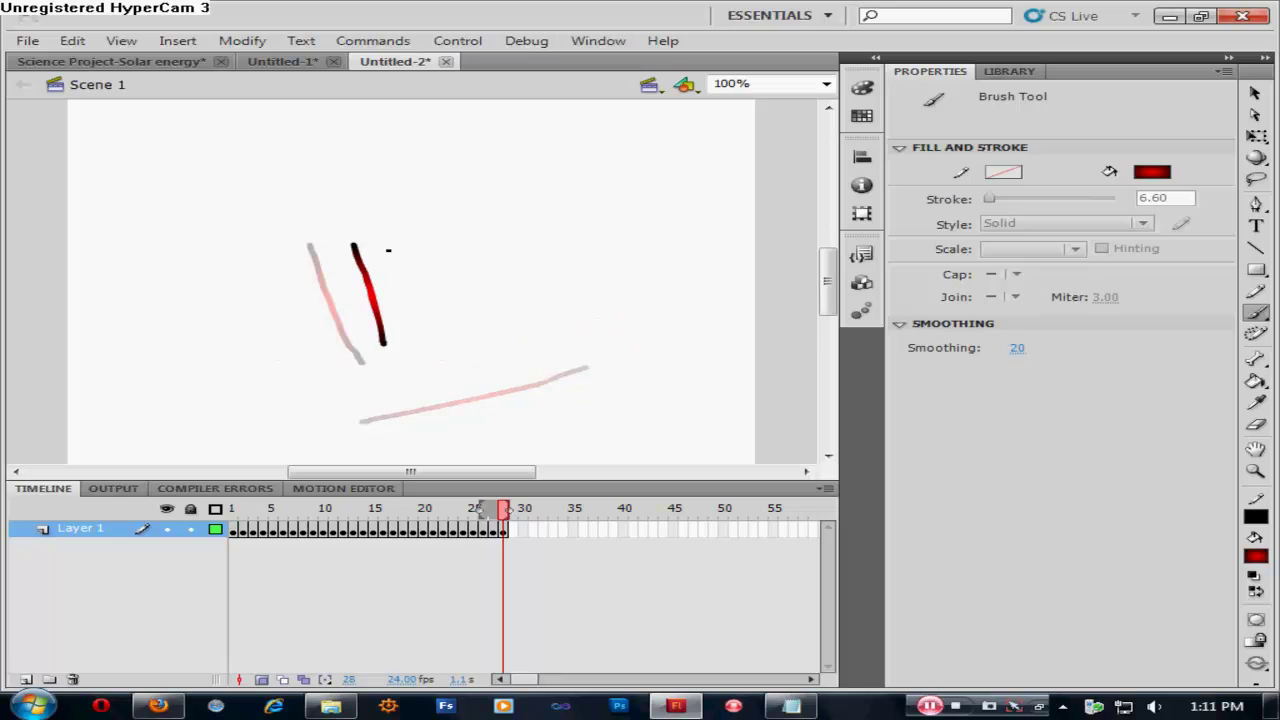
pyautogui.press('F7')
pyautogui.moveTo(391, 243); pyautogui.dragTo(435, 347)
pyautogui.press('F7')
pyautogui.moveTo(451, 245); pyautogui.dragTo(488, 332)
pyautogui.press('F7')
pyautogui.moveTo(472, 245); pyautogui.dragTo(525, 345)
pyautogui.press('F7')
pyautogui.press('F7')
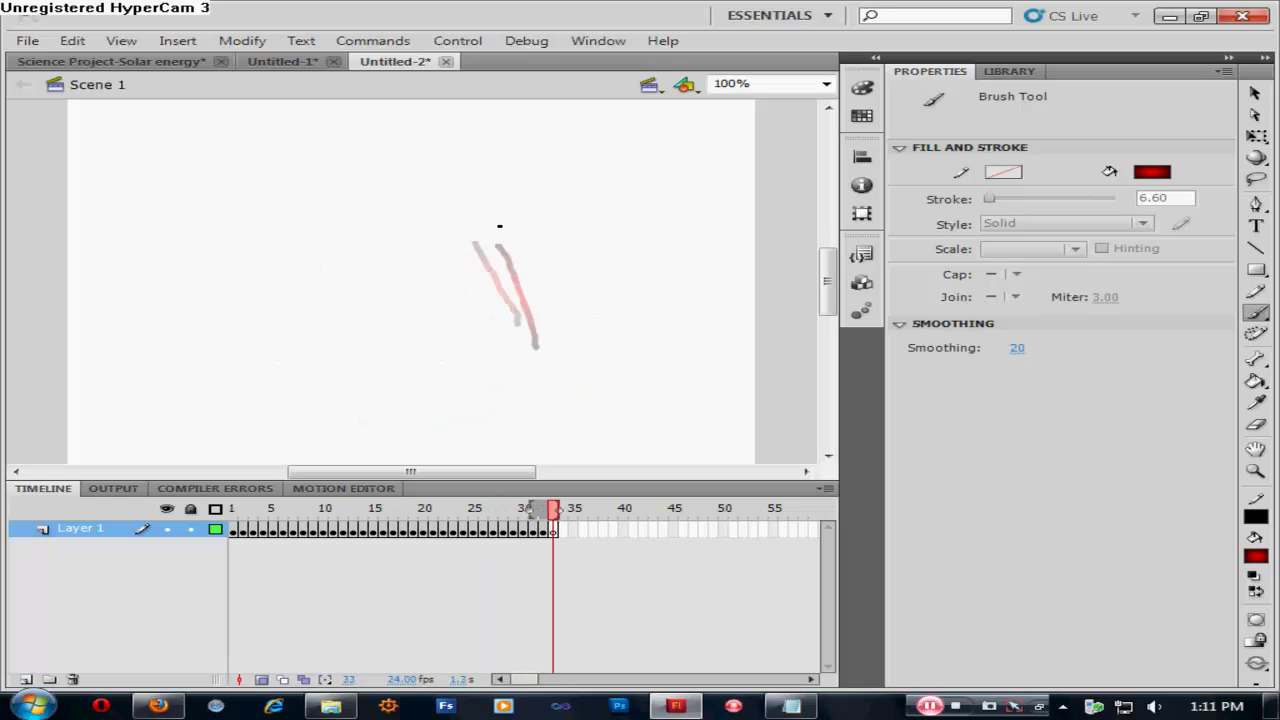
pyautogui.moveTo(500, 228); pyautogui.dragTo(540, 345)
pyautogui.press('F7')
pyautogui.moveTo(532, 230); pyautogui.dragTo(575, 340)
pyautogui.press('F7')
pyautogui.moveTo(640, 257); pyautogui.dragTo(443, 314)
pyautogui.press('F7')
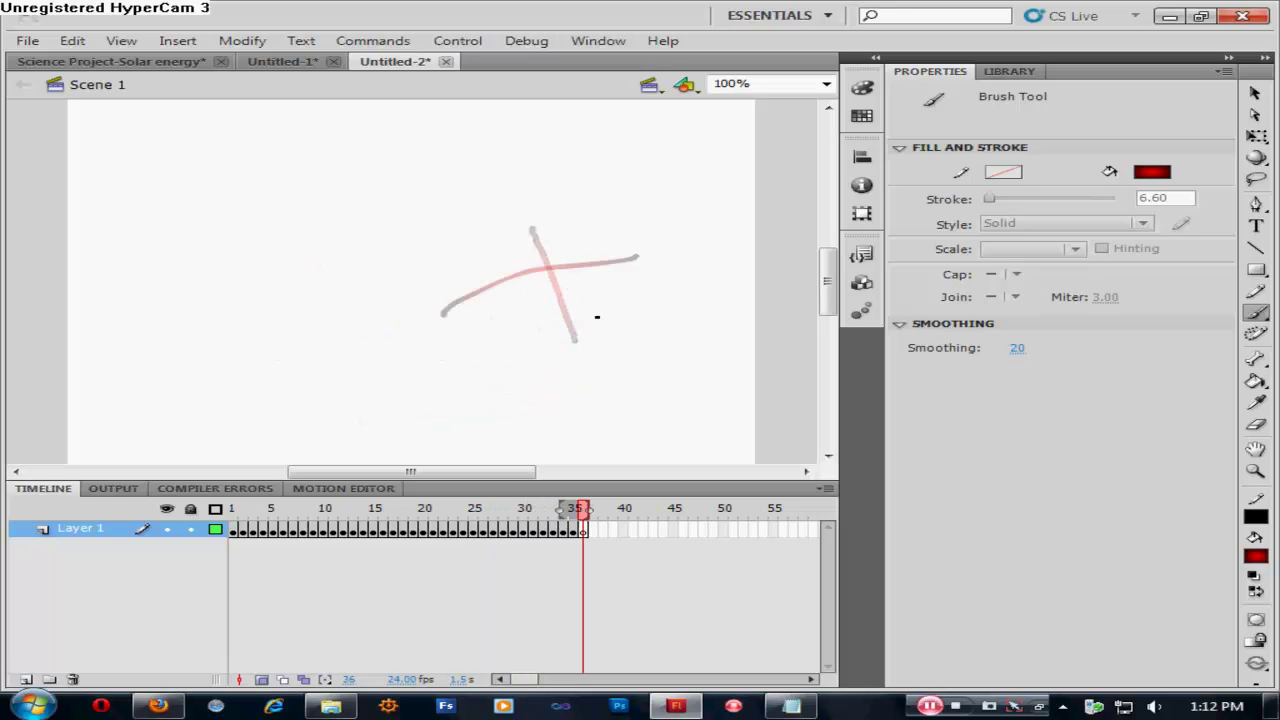
pyautogui.moveTo(598, 317); pyautogui.dragTo(342, 367)
pyautogui.press('F7')
pyautogui.moveTo(503, 273); pyautogui.dragTo(248, 301)
pyautogui.press('F7')
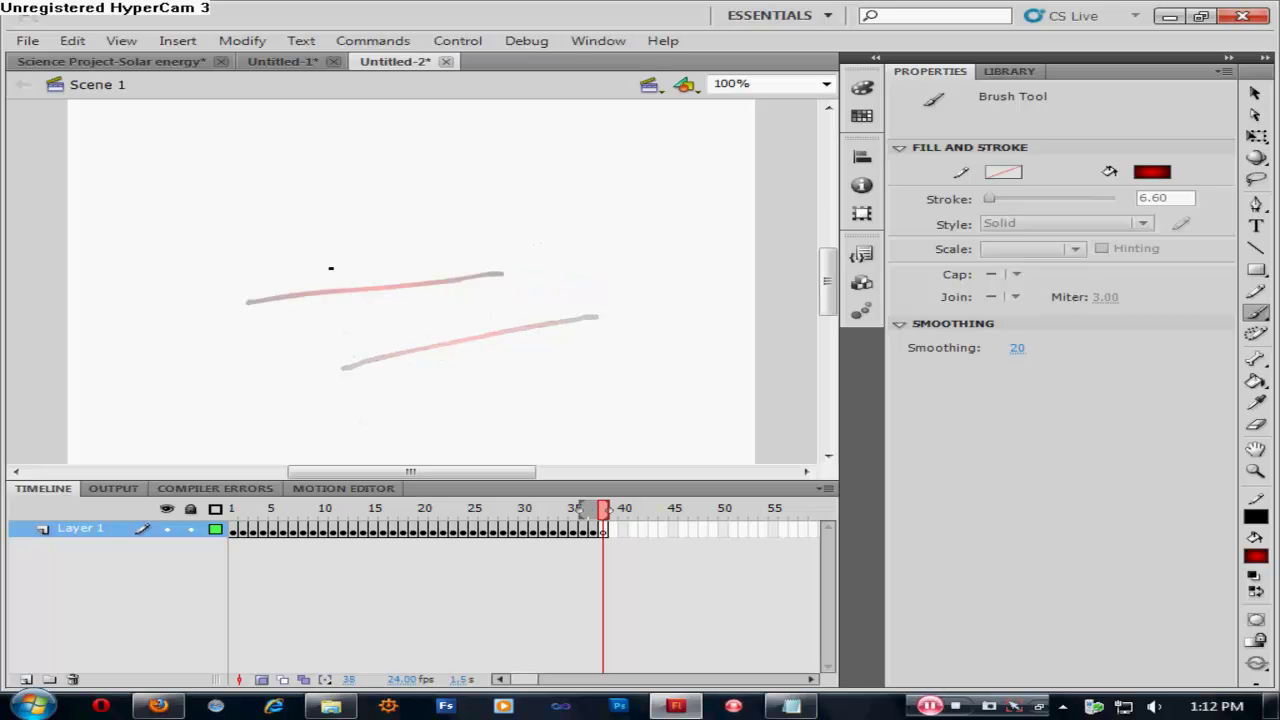
pyautogui.moveTo(331, 268); pyautogui.dragTo(384, 352)
pyautogui.press('F7')
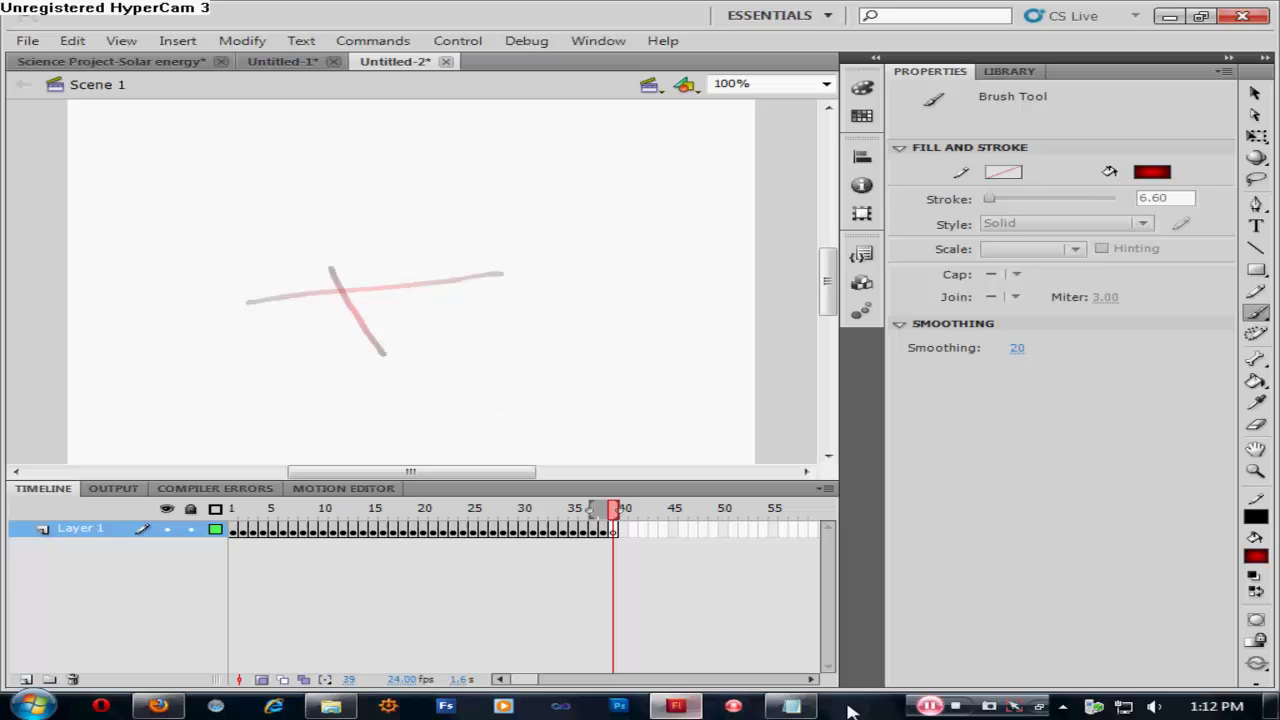
# Step: Switch to Notepad and add the lines "now come the hard part" and "scripting" below the animation note
pyautogui.click(791, 706)
pyautogui.press('Return')
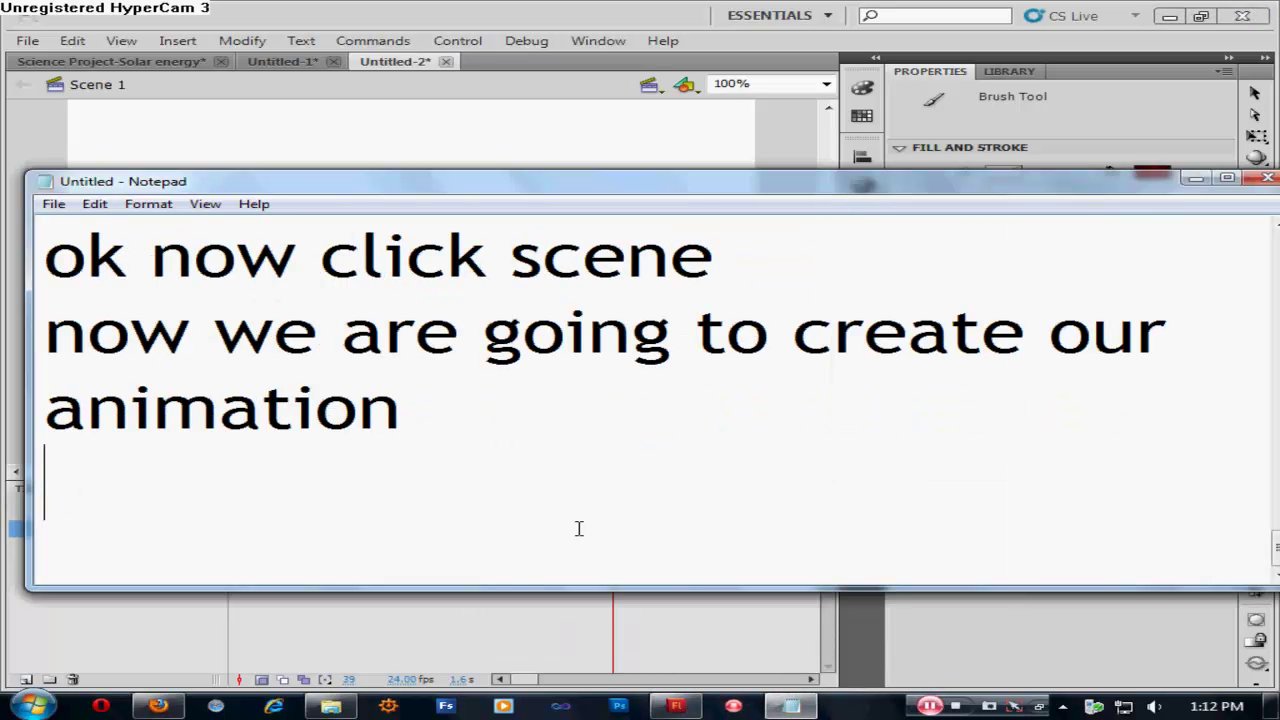
pyautogui.write('now come ')
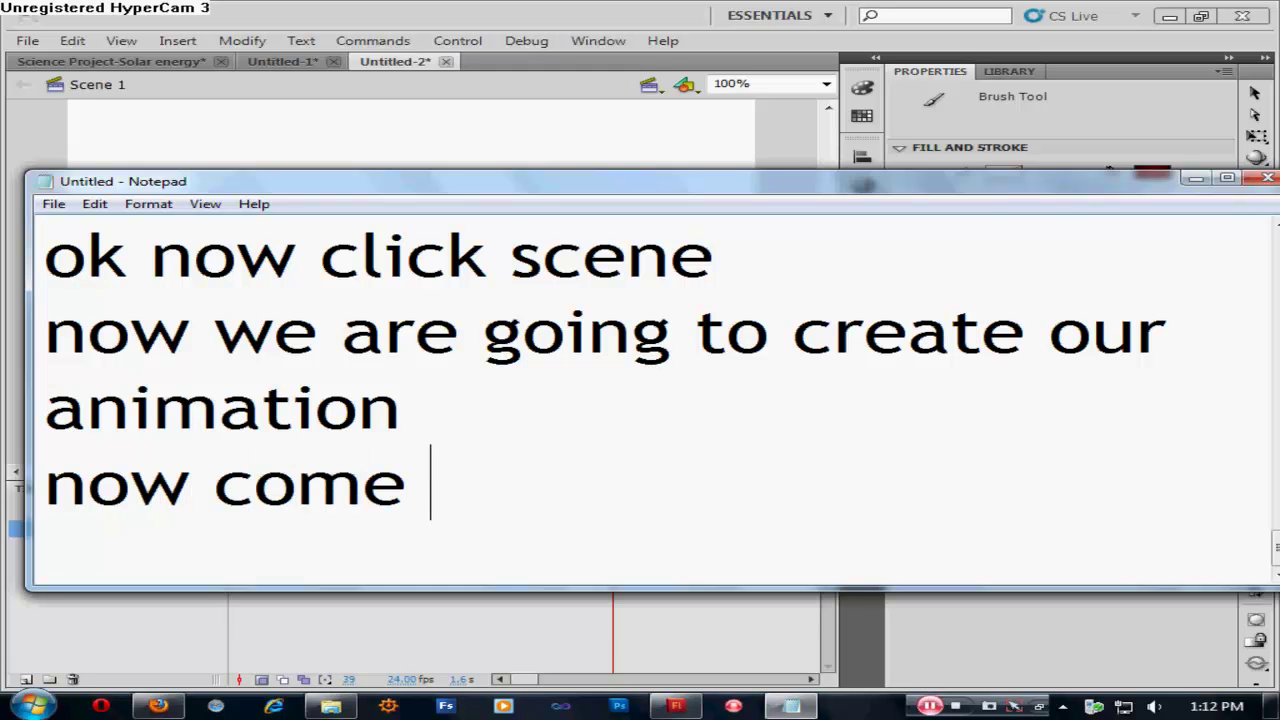
pyautogui.write('the hard ')
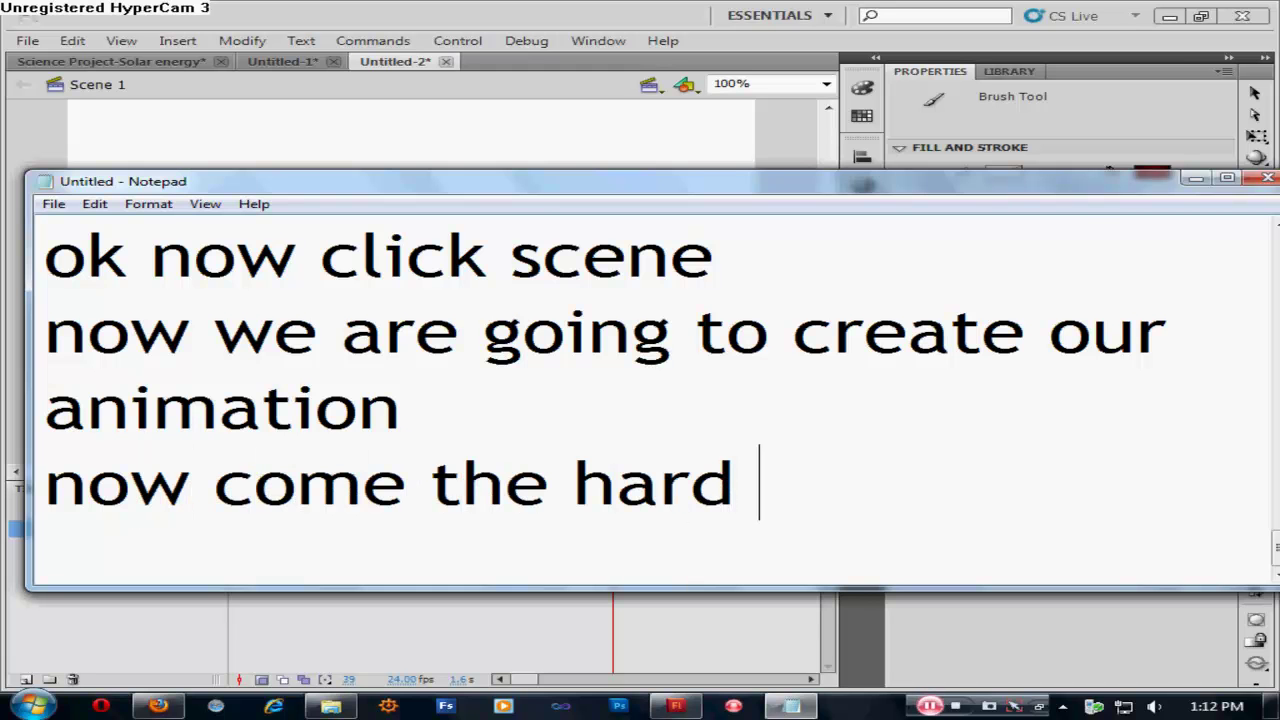
pyautogui.write('part')
pyautogui.press('Return')
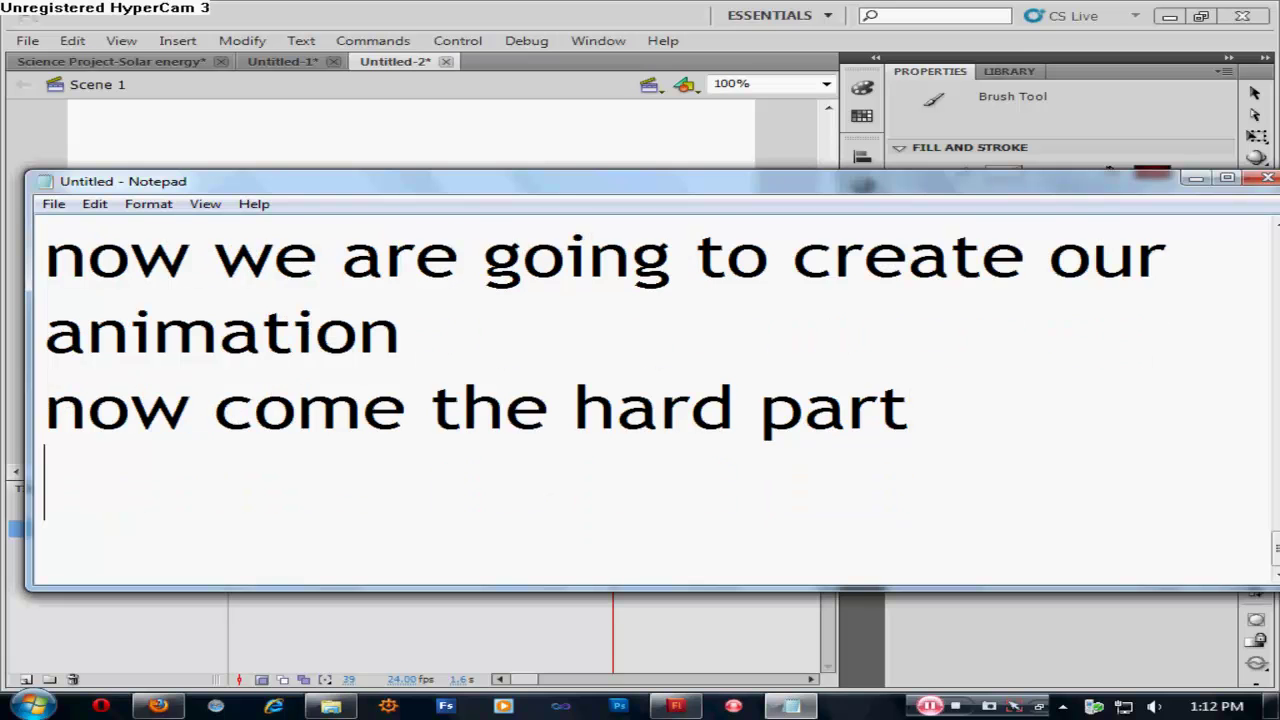
pyautogui.write('script')
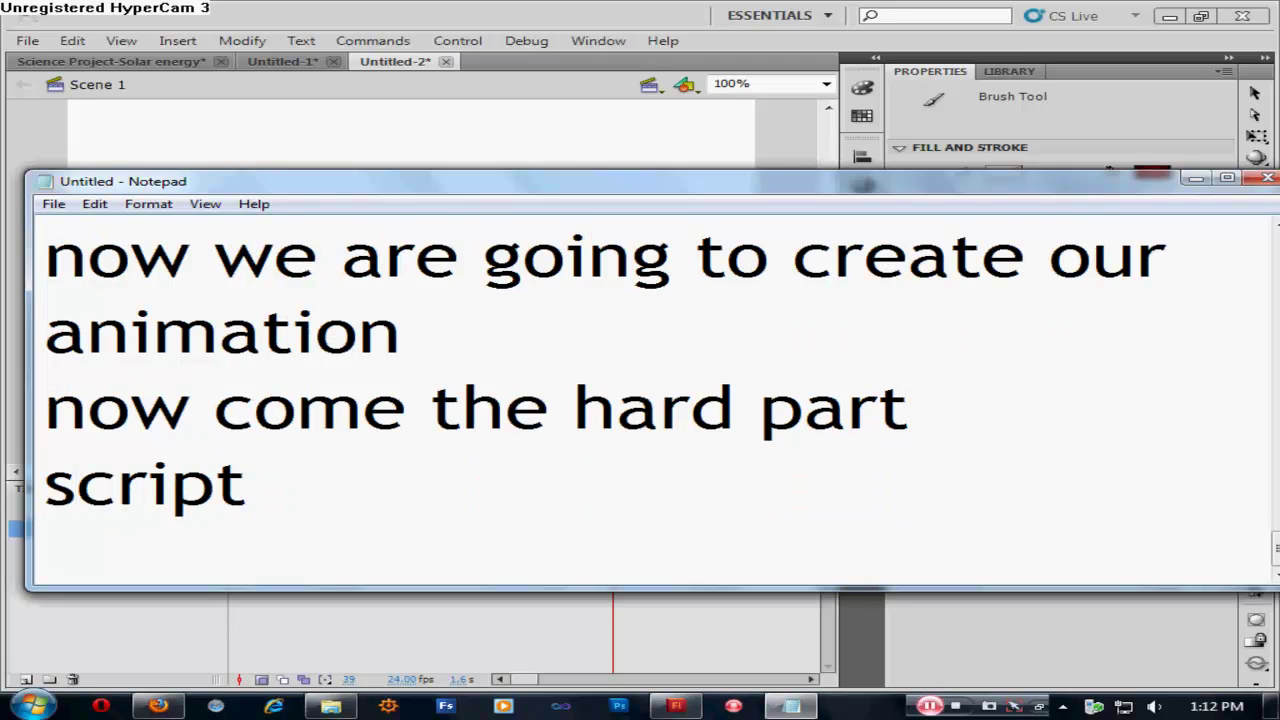
pyautogui.press('BackSpace')
pyautogui.write('ting')
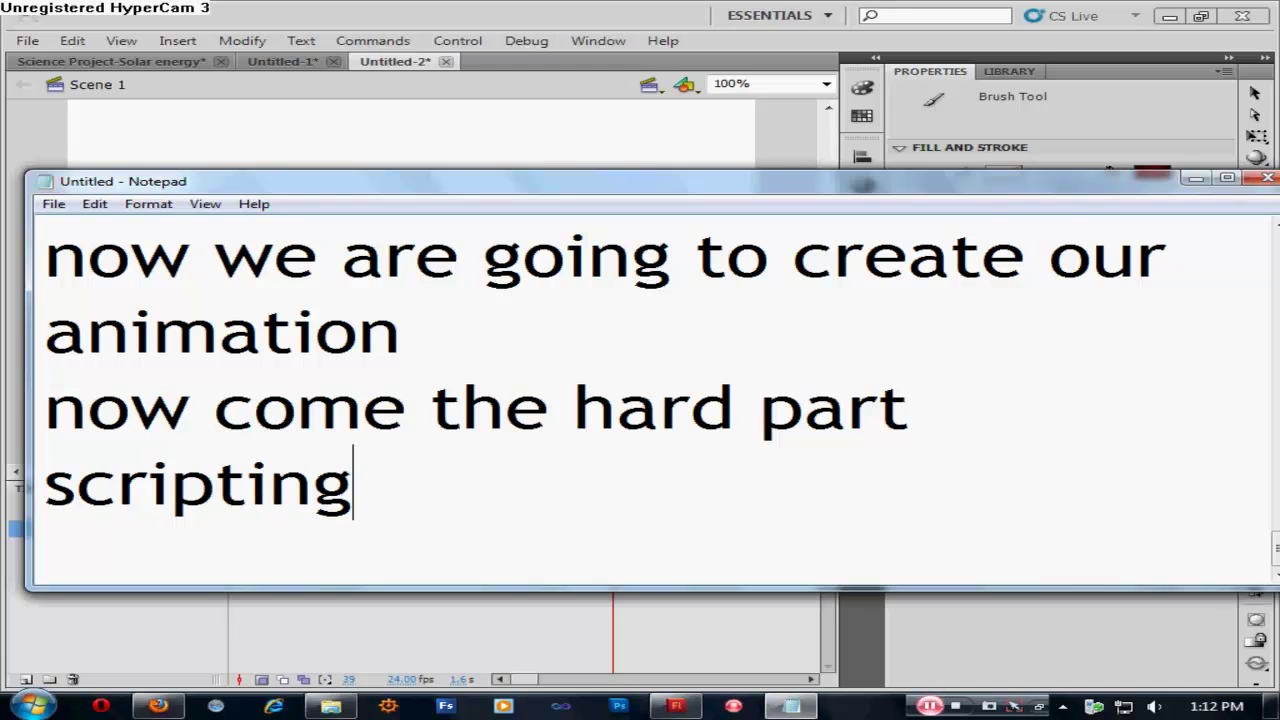
pyautogui.press('Return')
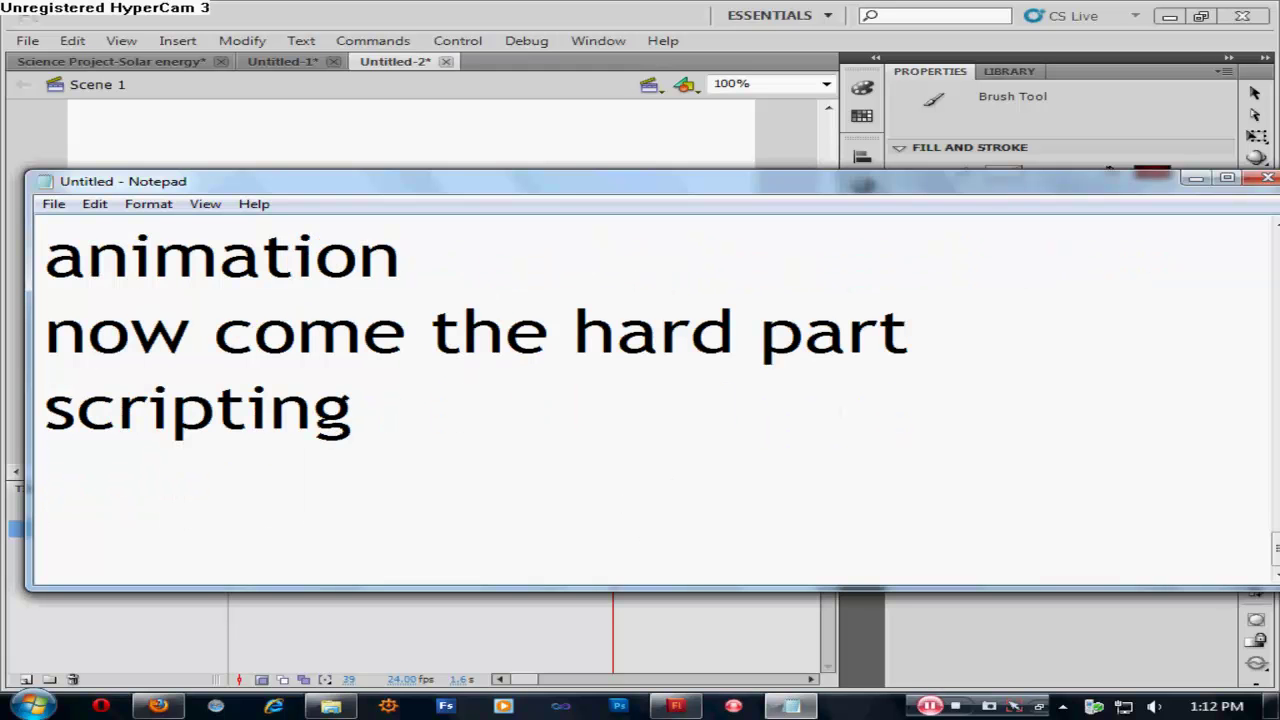
# Step: Add the note "first goto the first frame", then return to Flash Professional and select frame 1 of Layer 1
pyautogui.write('first go')
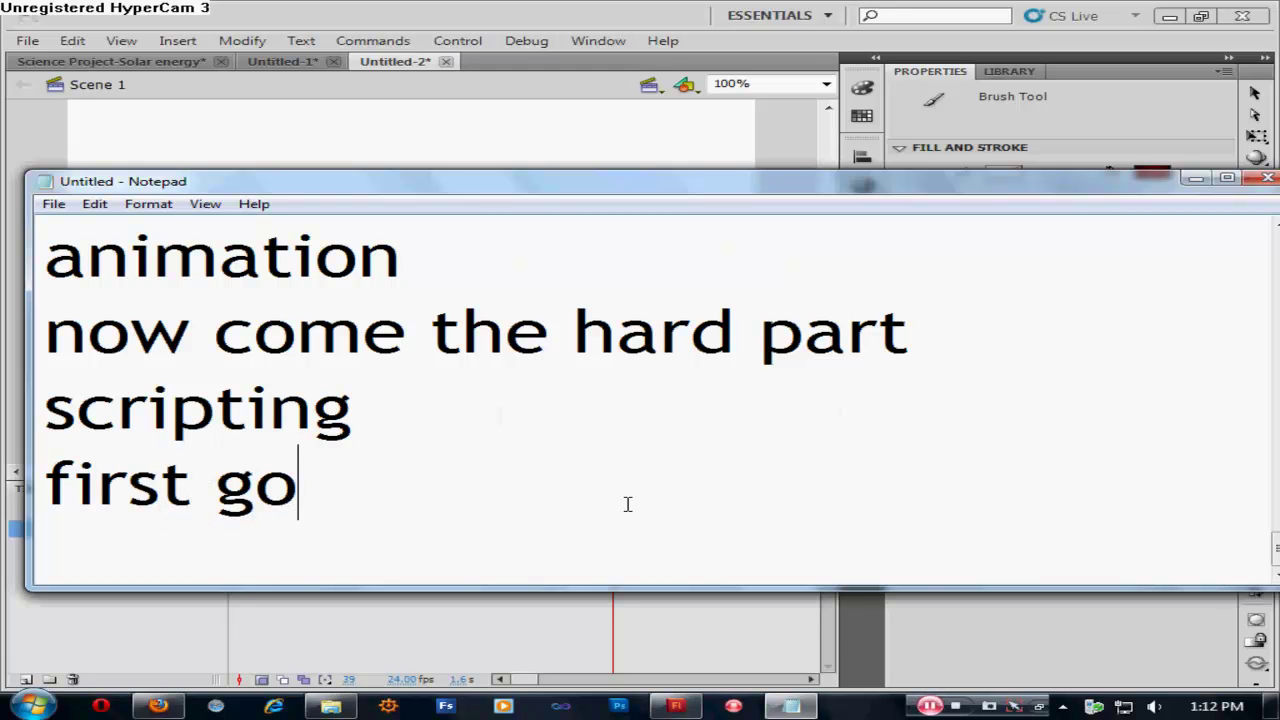
pyautogui.write('to the f')
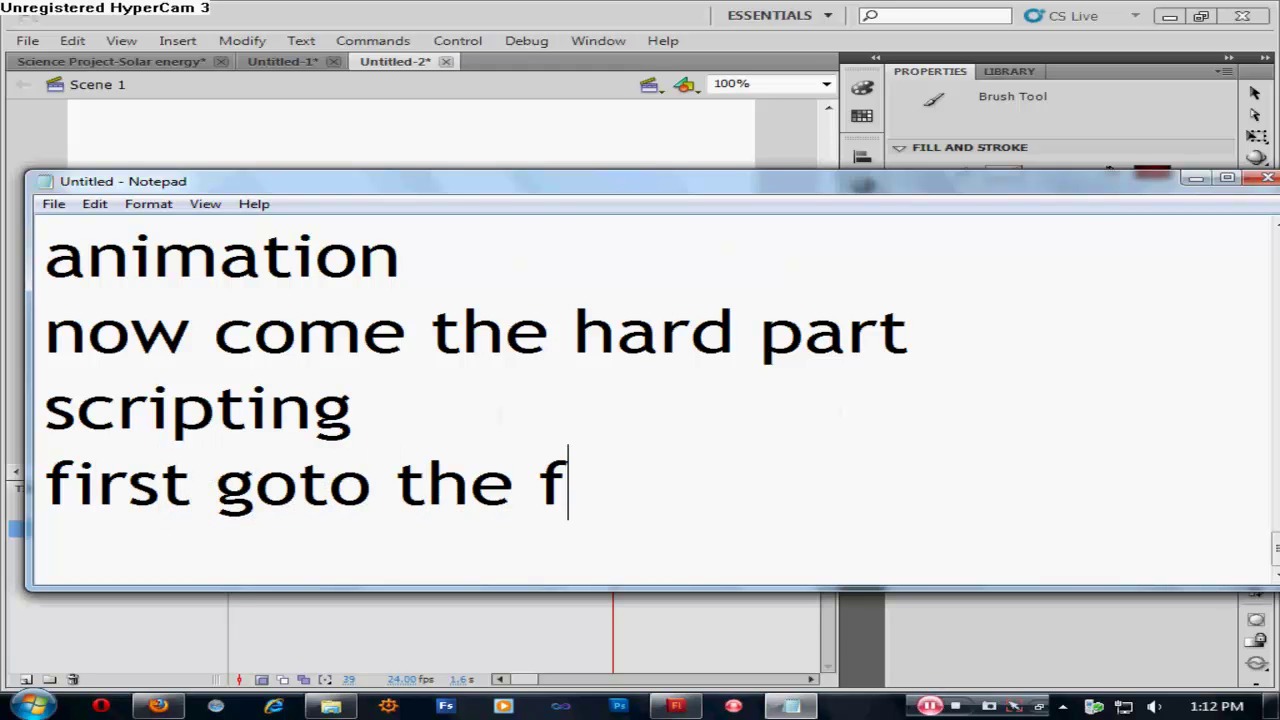
pyautogui.write('ir')
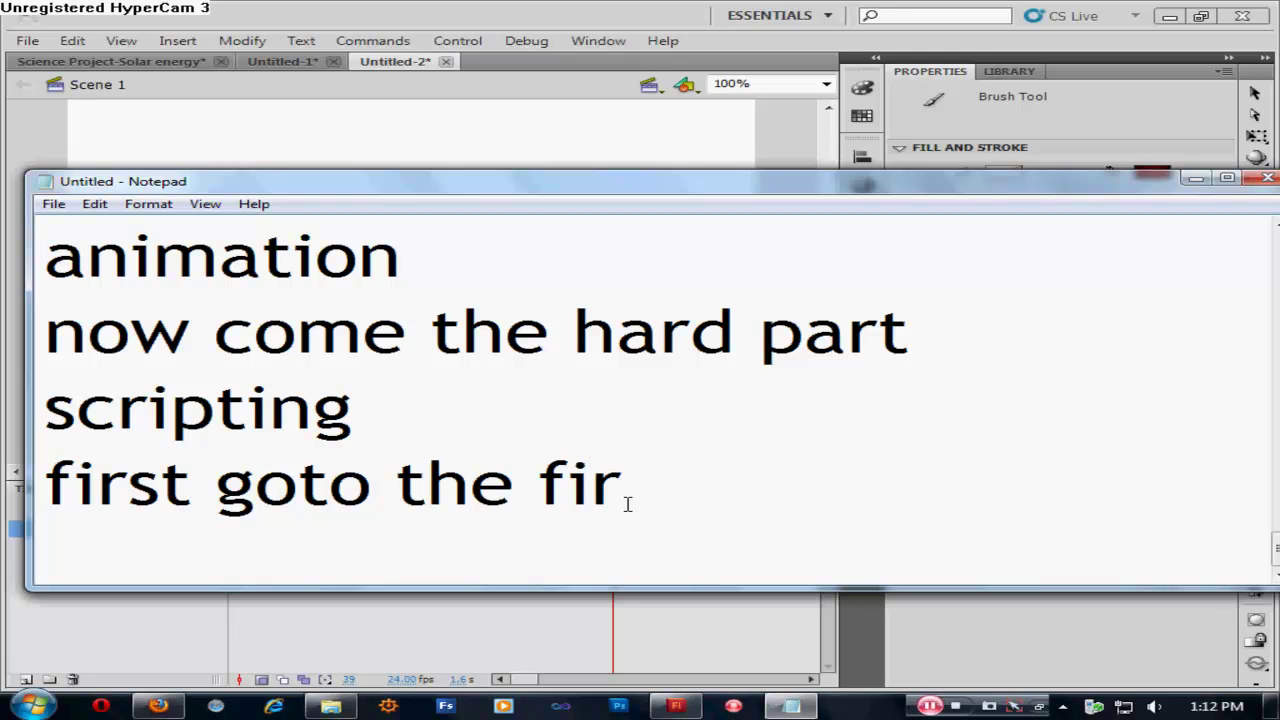
pyautogui.write('st frame')
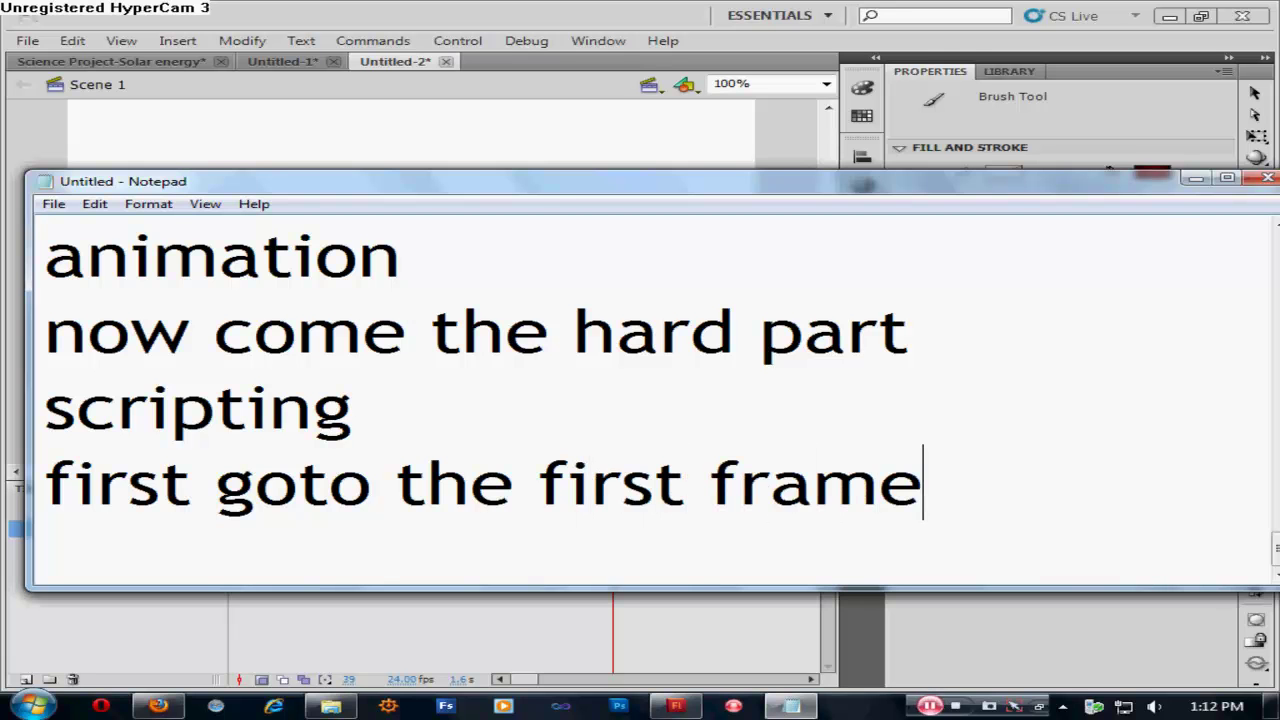
pyautogui.click(1196, 179)
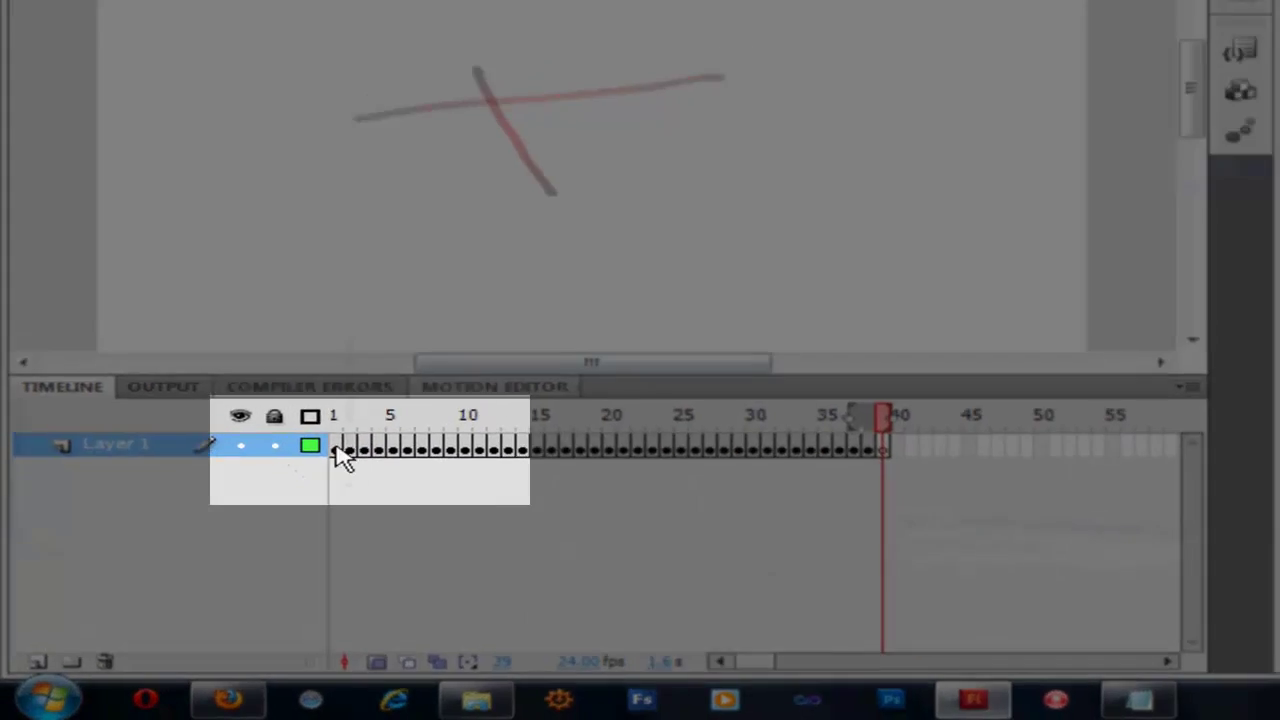
pyautogui.click(338, 449)
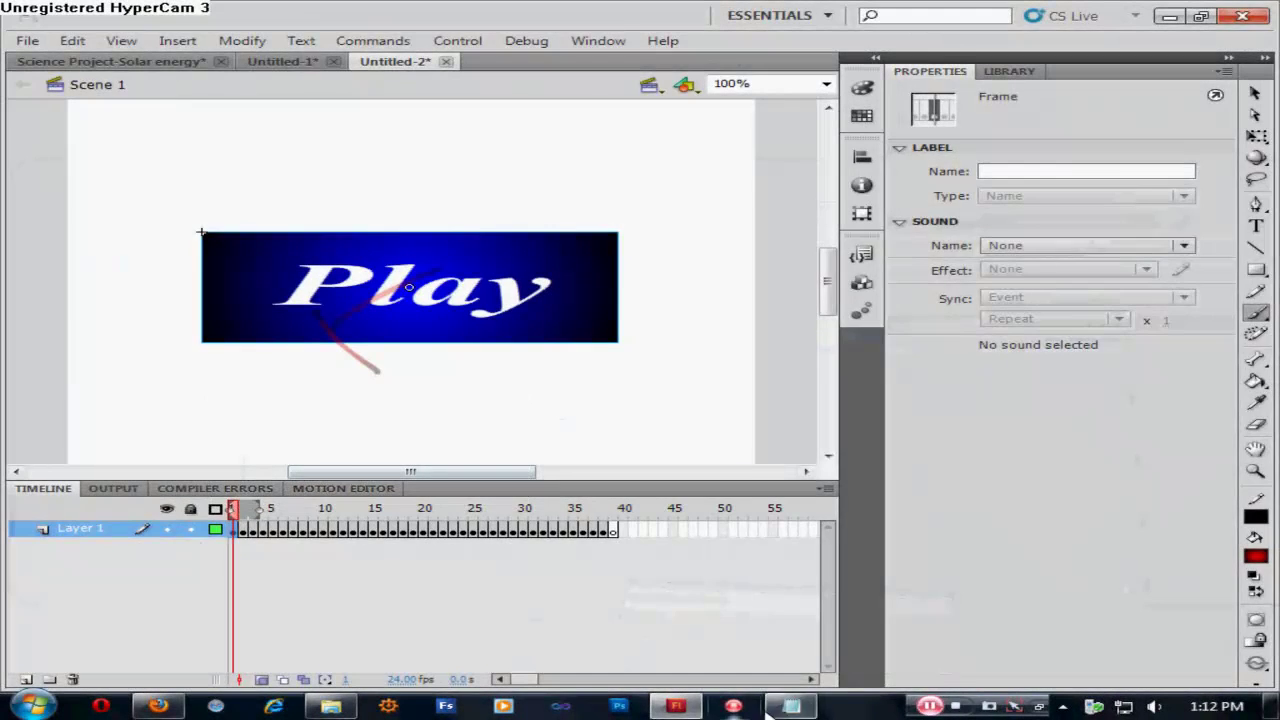
# Step: Switch to Notepad and add the line "now right click on it and click actions" at the end of the notes
pyautogui.click(791, 706)
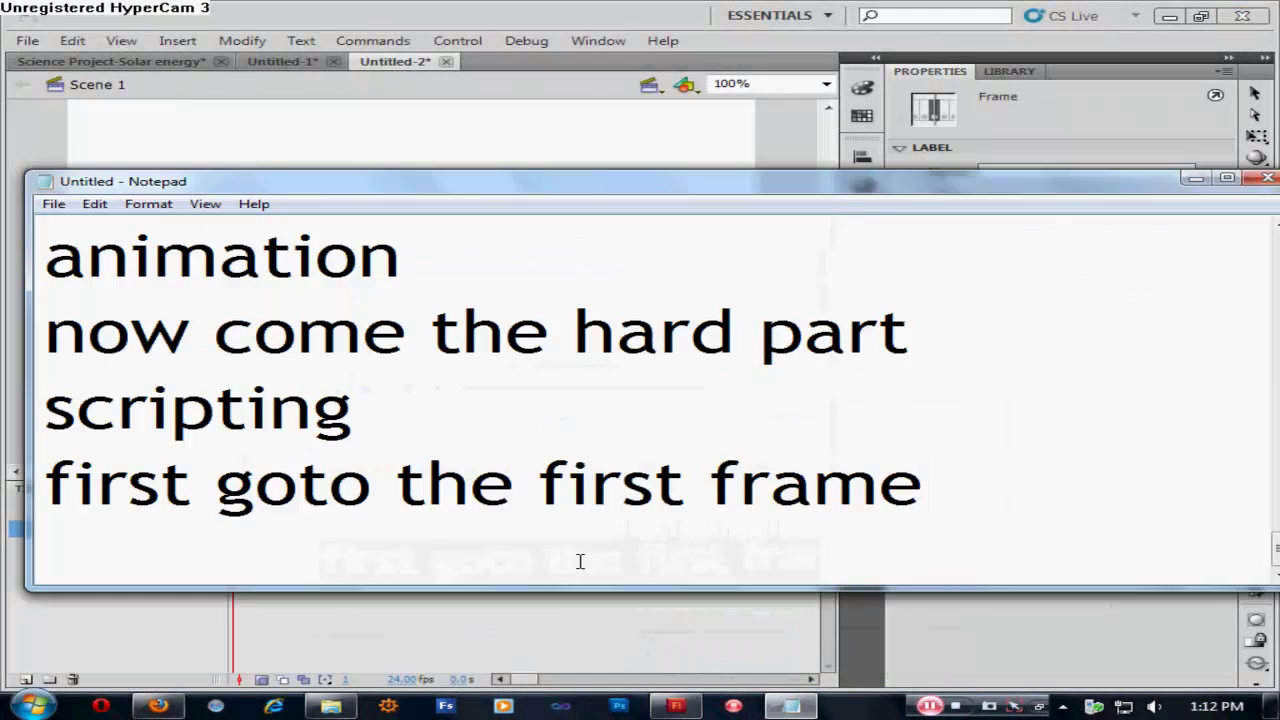
pyautogui.press('Return')
pyautogui.write('no')
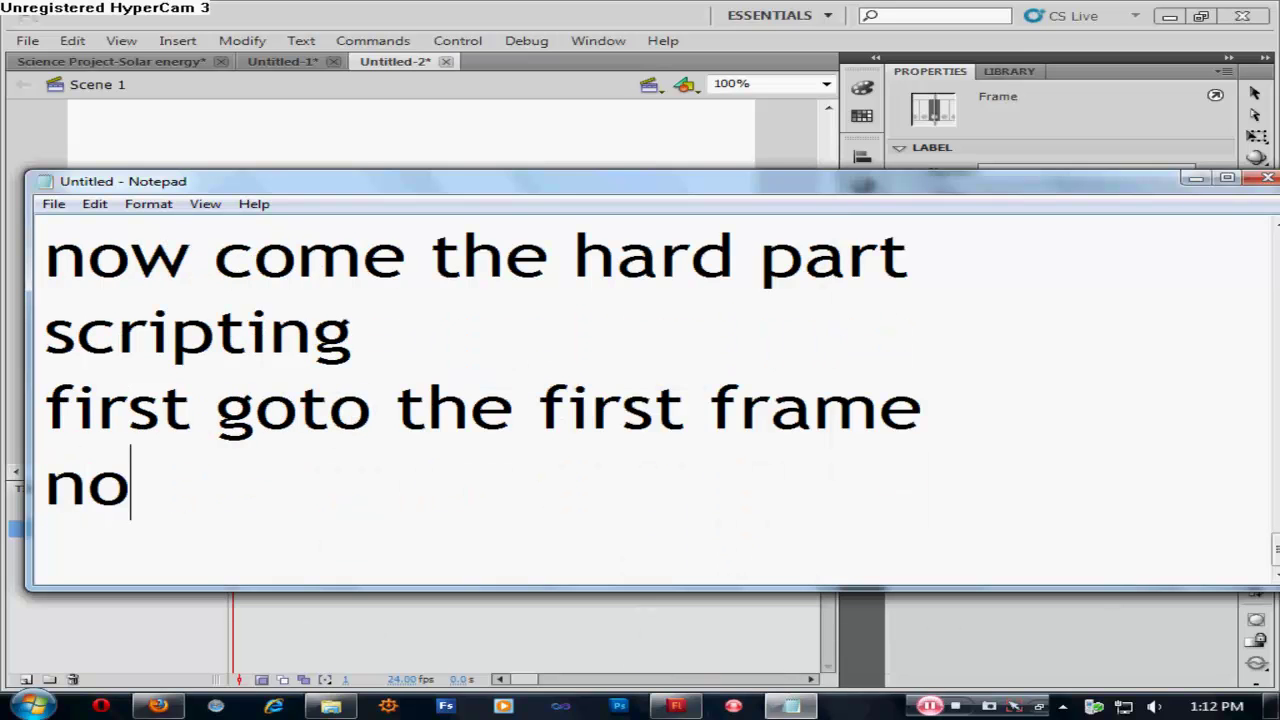
pyautogui.write('w r')
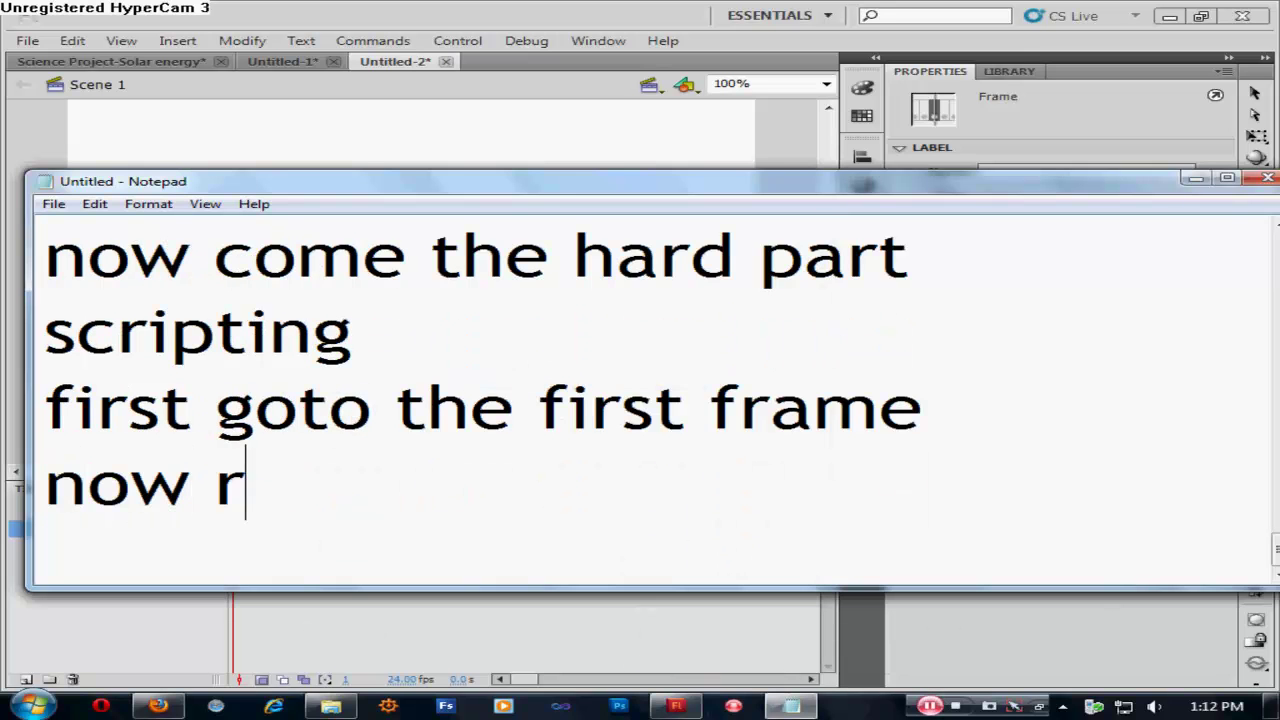
pyautogui.write('ight clic')
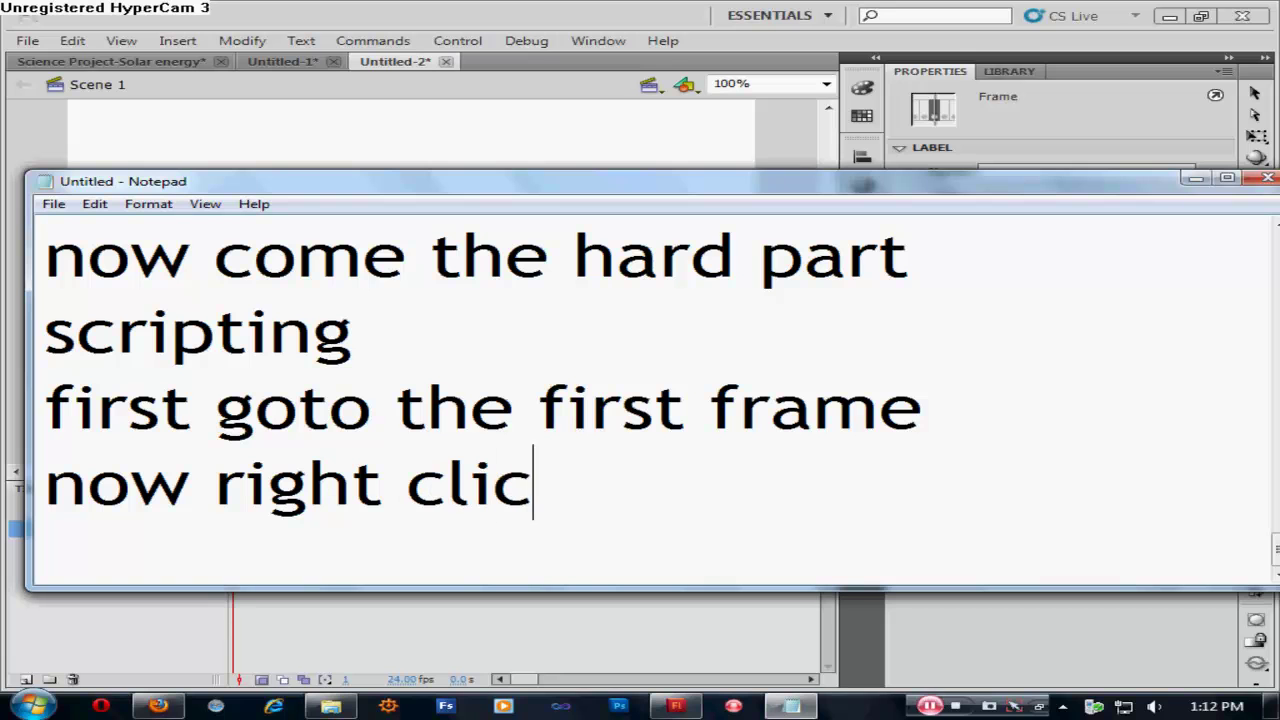
pyautogui.write('k on it ')
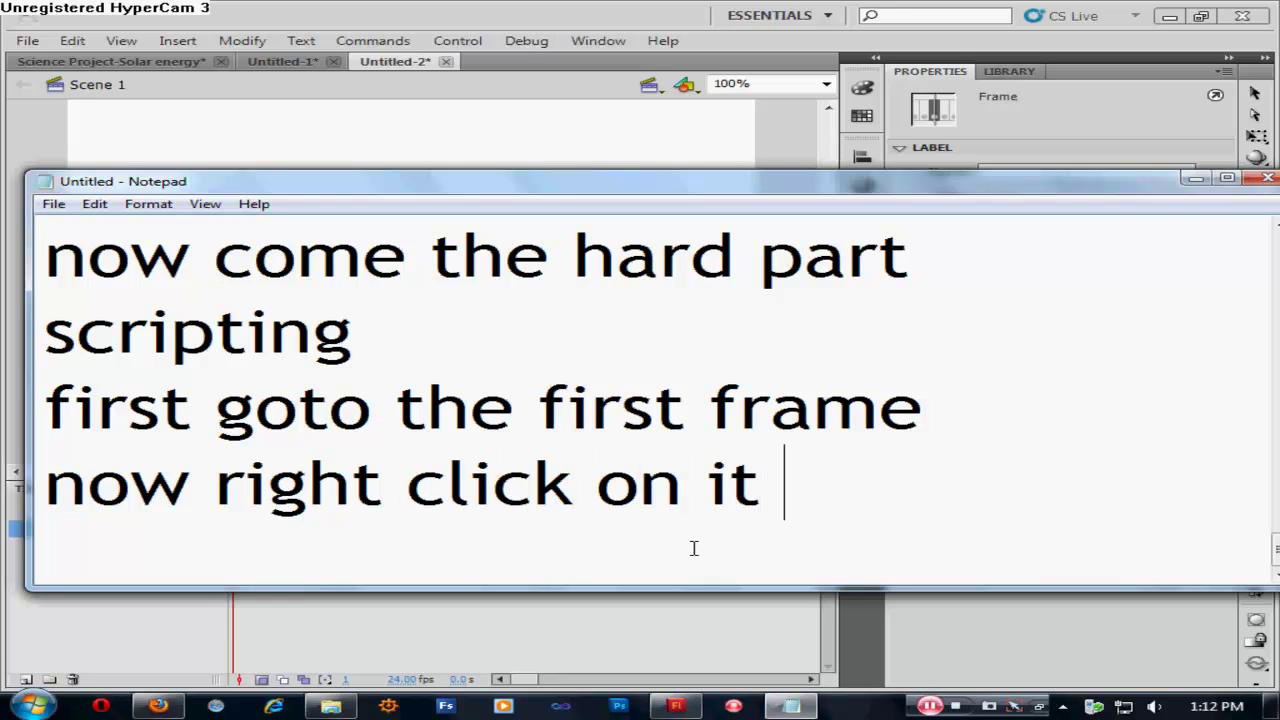
pyautogui.write('and click')
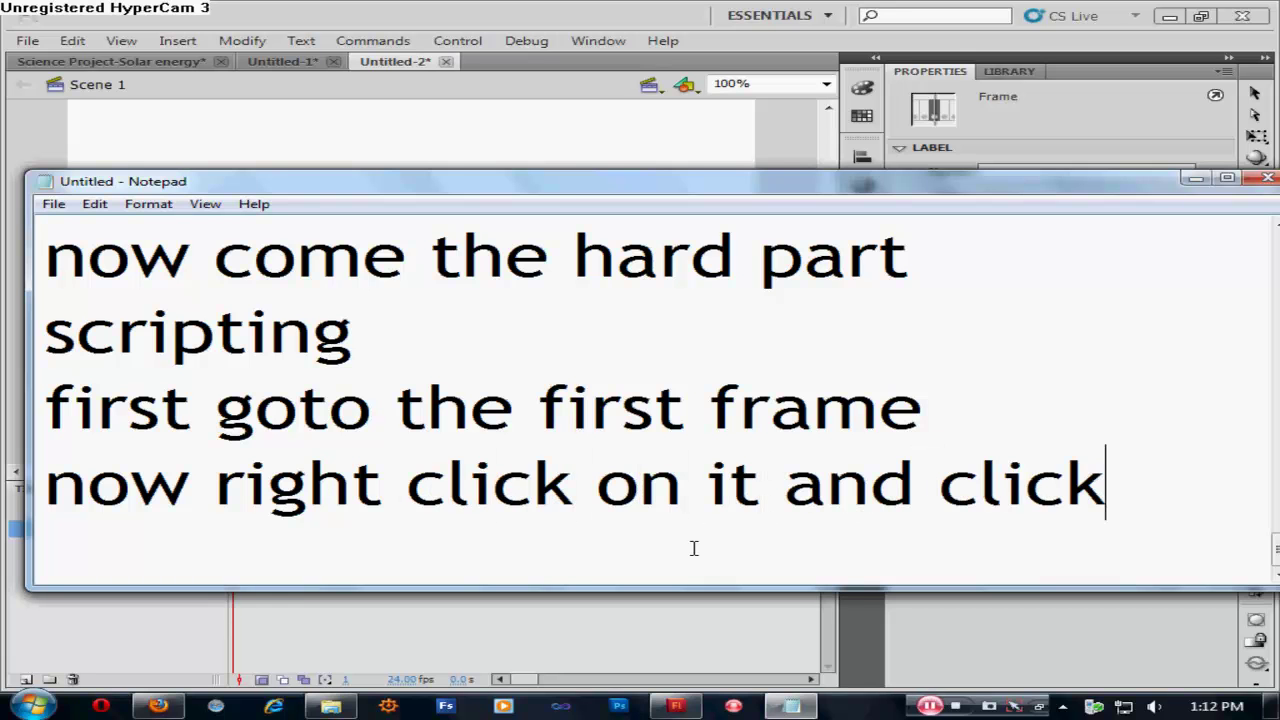
pyautogui.write(' actions')
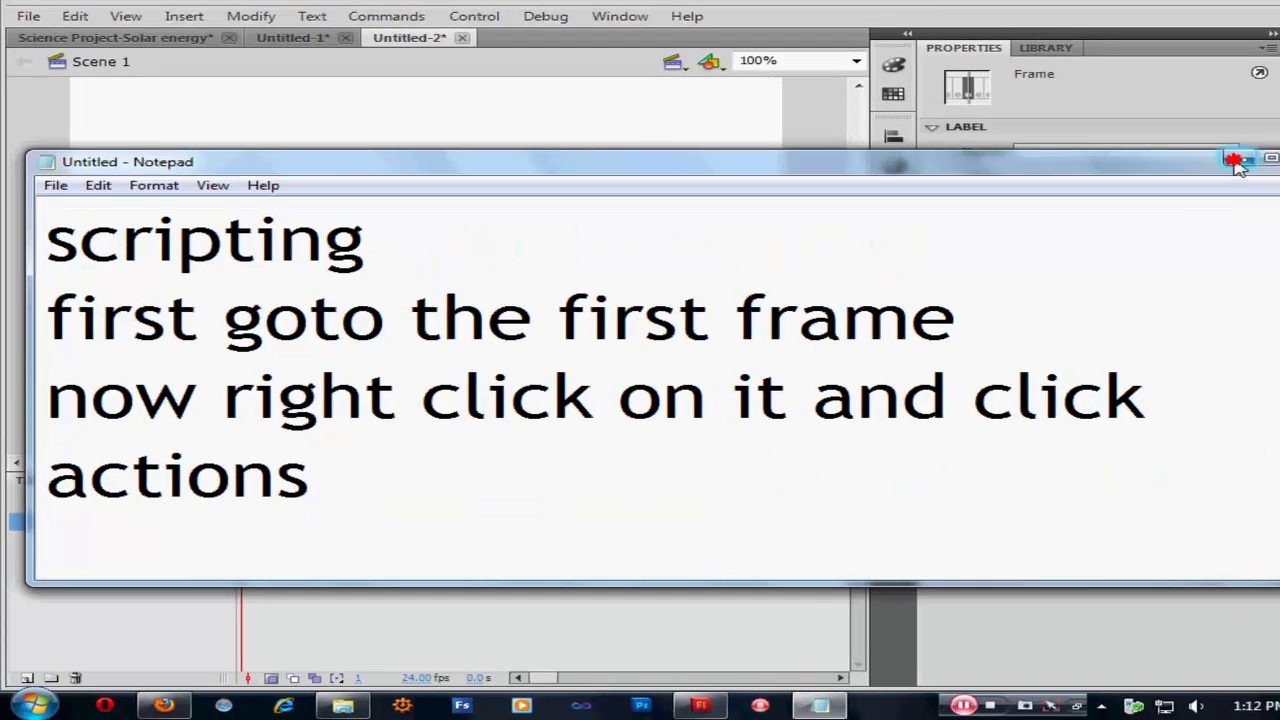
# Step: Switch to Flash Professional and open the Actions editor for frame 1 of Layer 1
pyautogui.click(1195, 178)
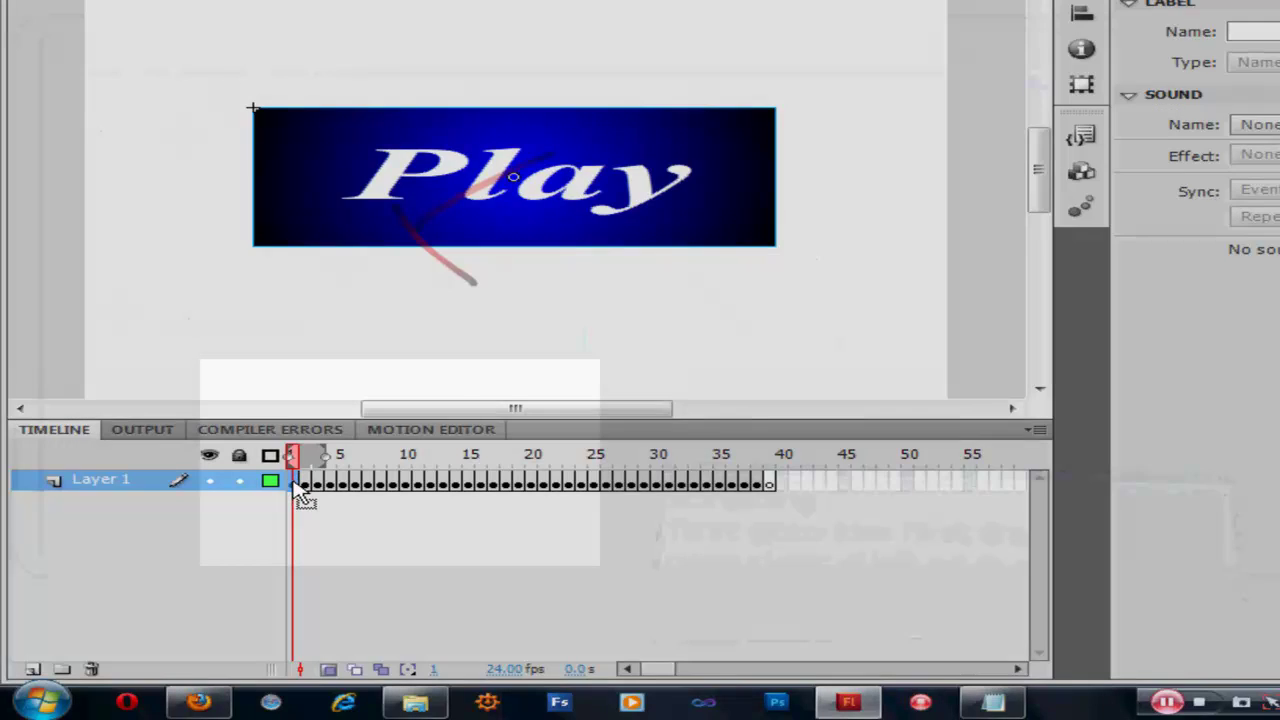
pyautogui.rightClick(296, 484)
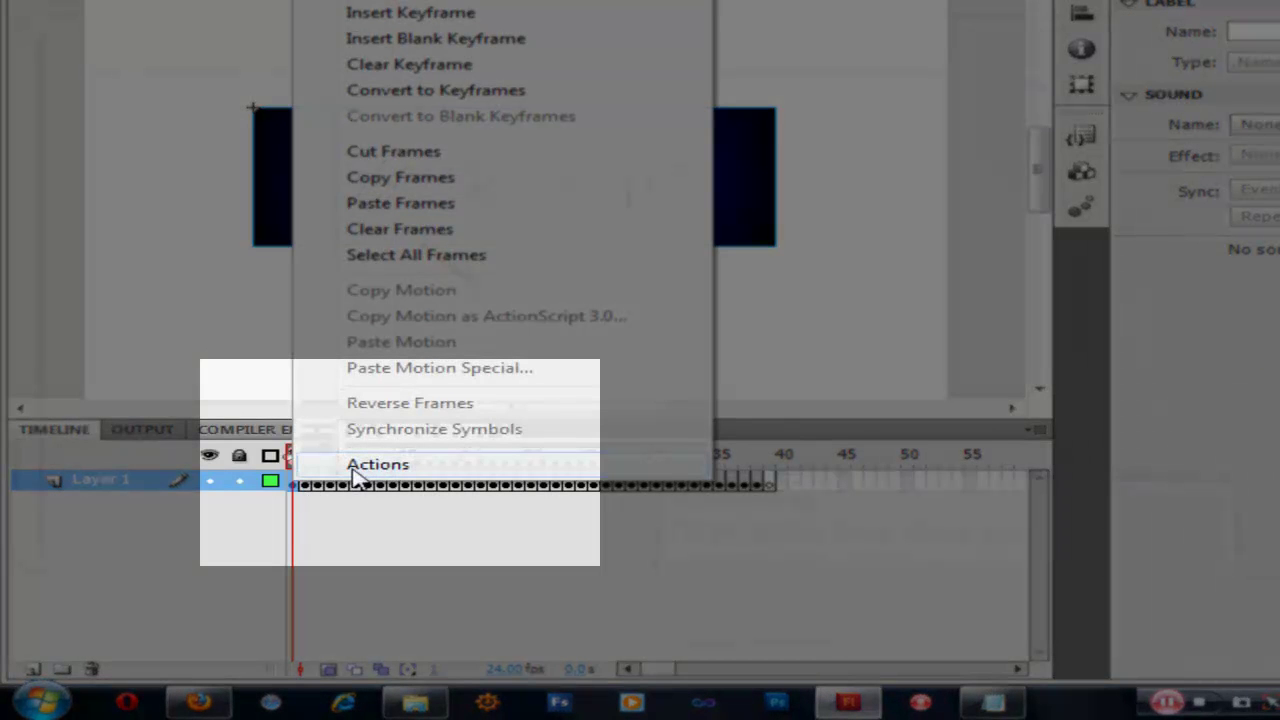
pyautogui.click(380, 466)
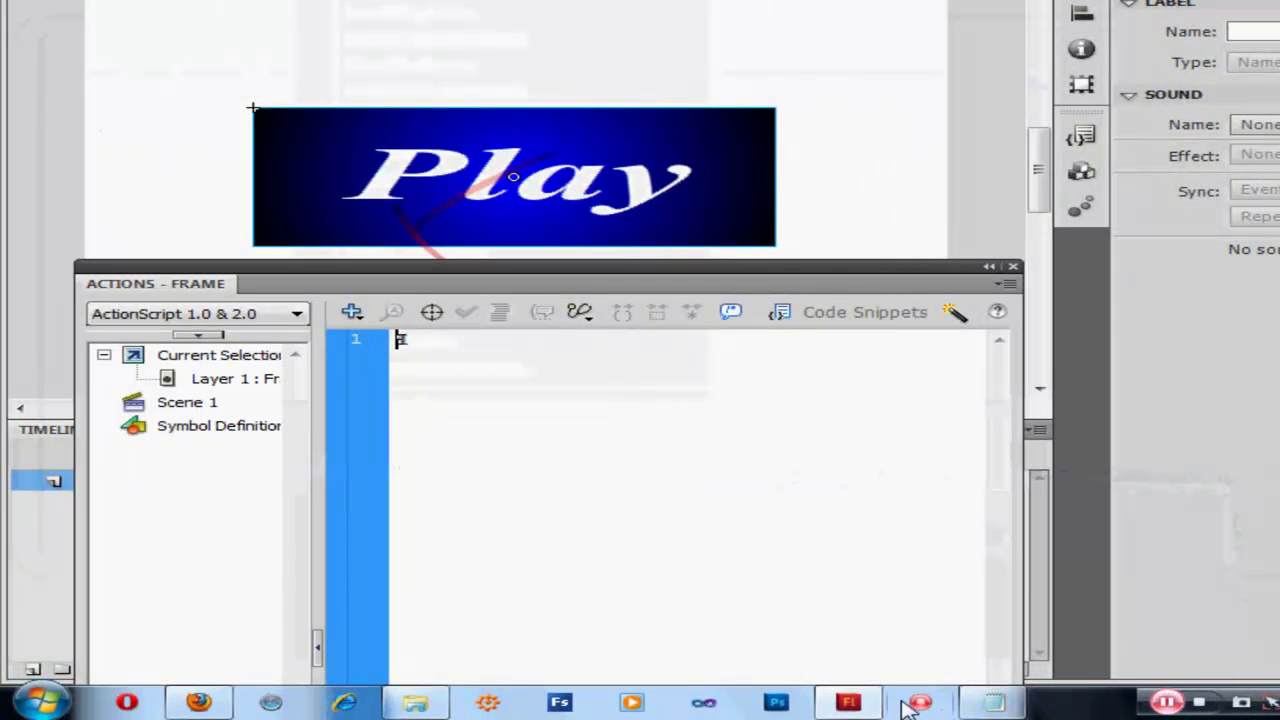
# Step: Switch to Notepad and add the line "type stop();" below the actions instruction
pyautogui.click(993, 702)
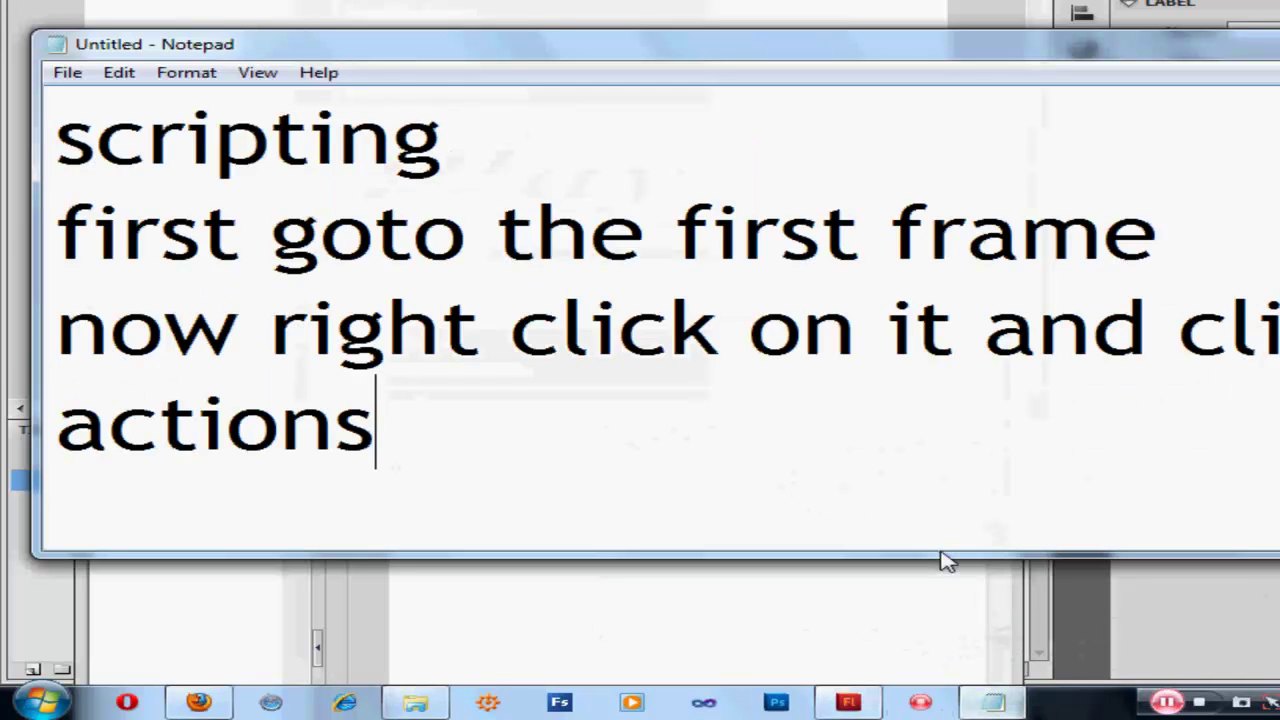
pyautogui.press('Return')
pyautogui.write('ty')
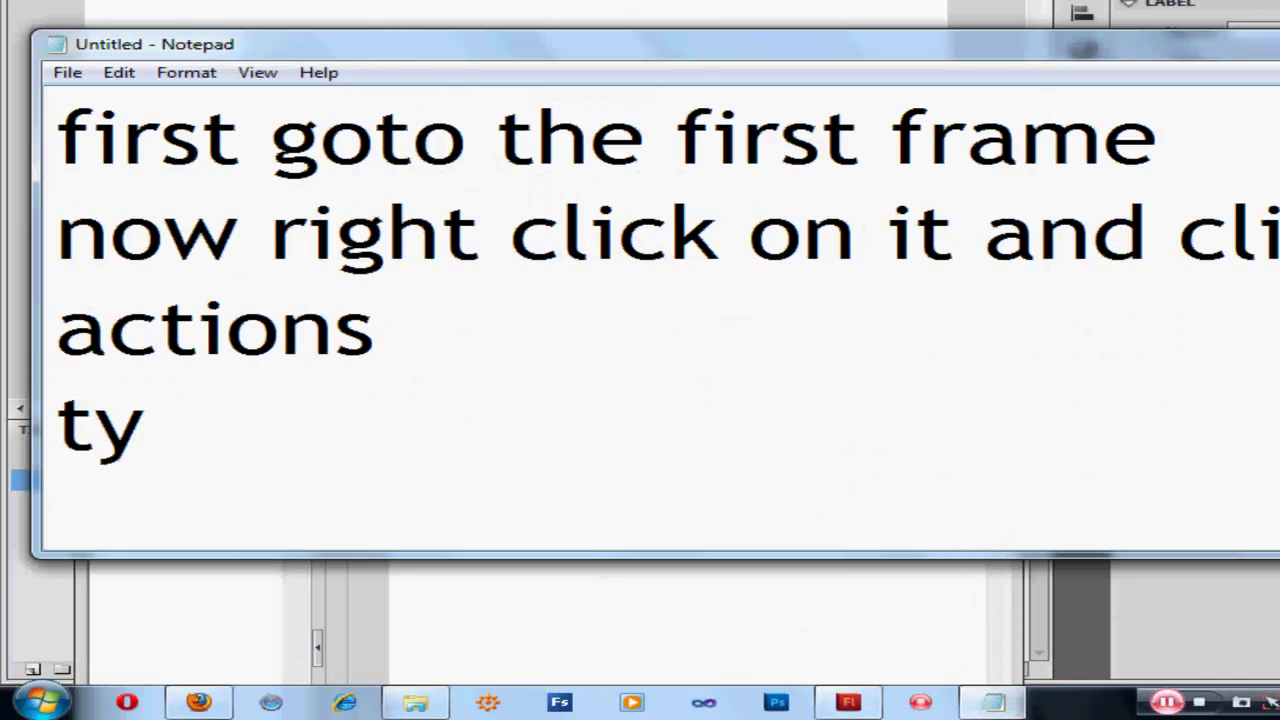
pyautogui.write('pe stop')
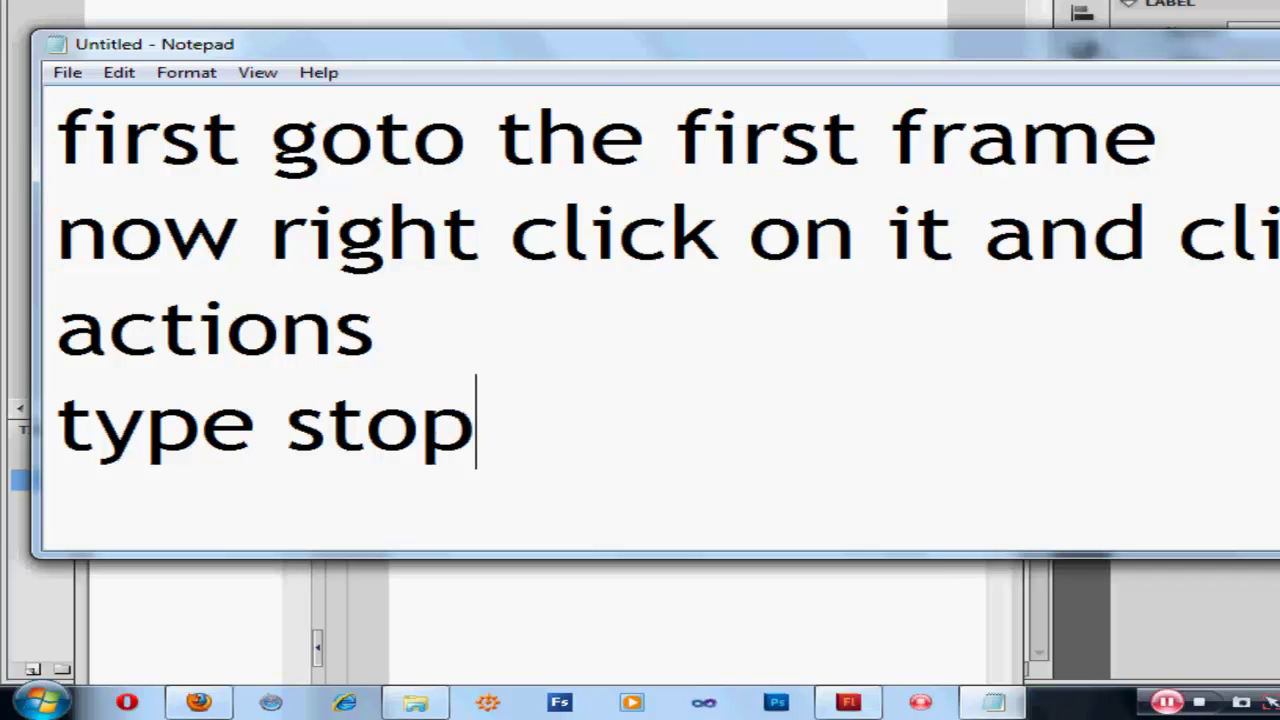
pyautogui.write('(')
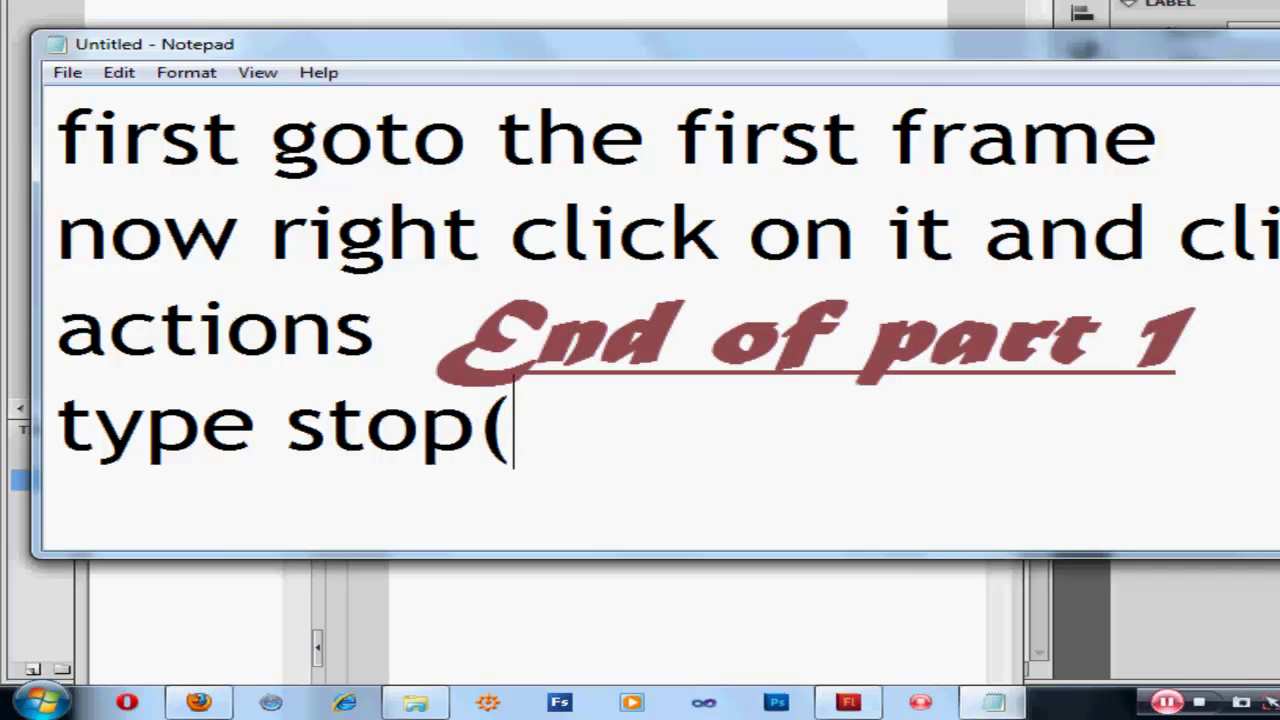
pyautogui.write(');')
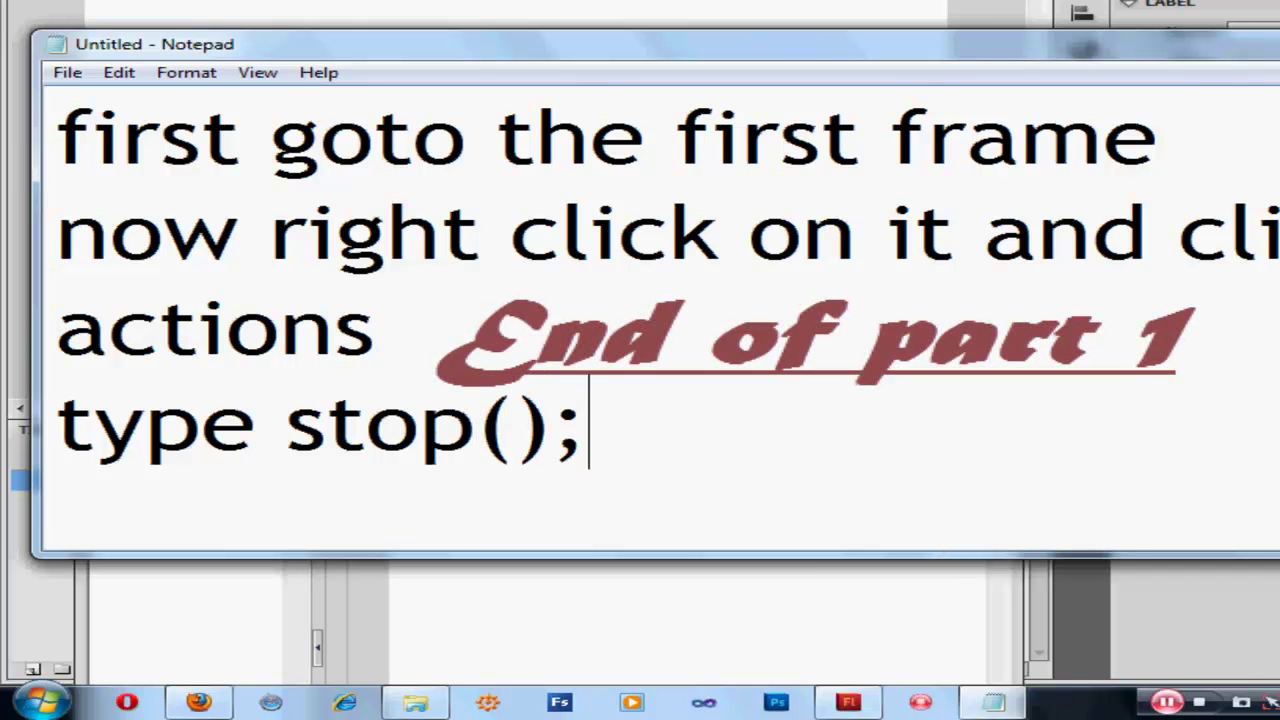
pyautogui.moveTo(558, 443); pyautogui.dragTo(629, 443)
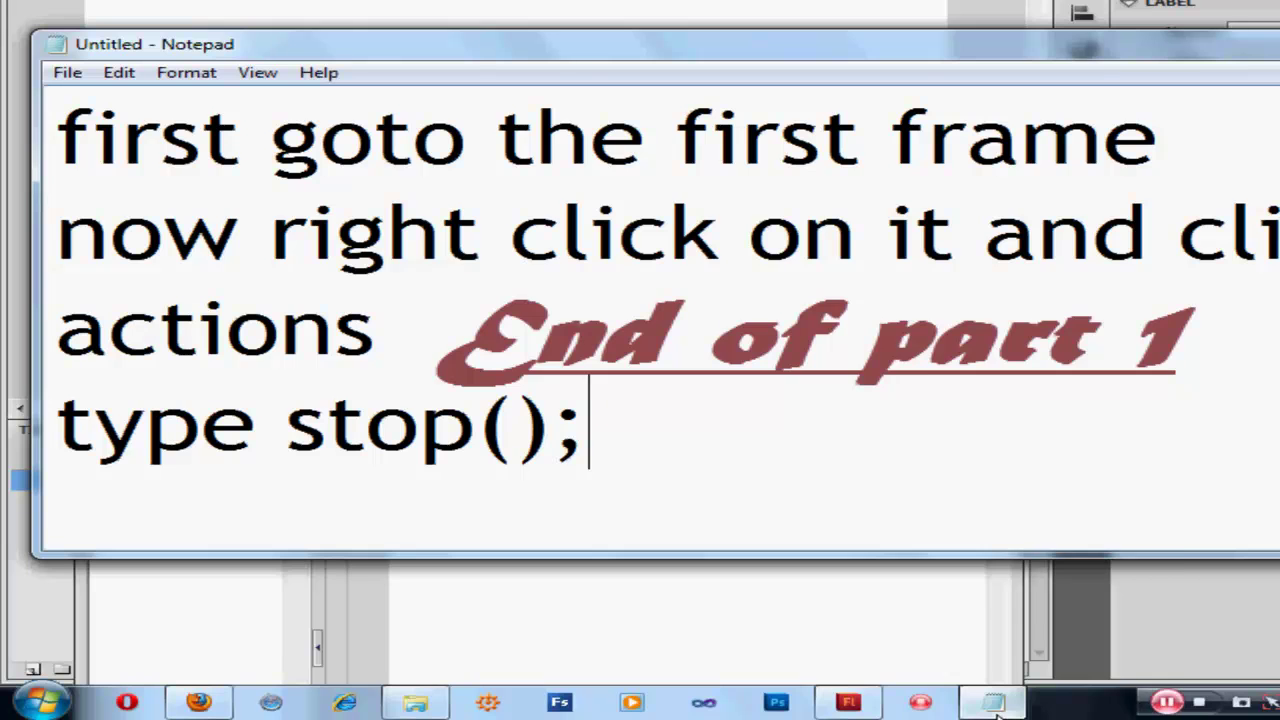